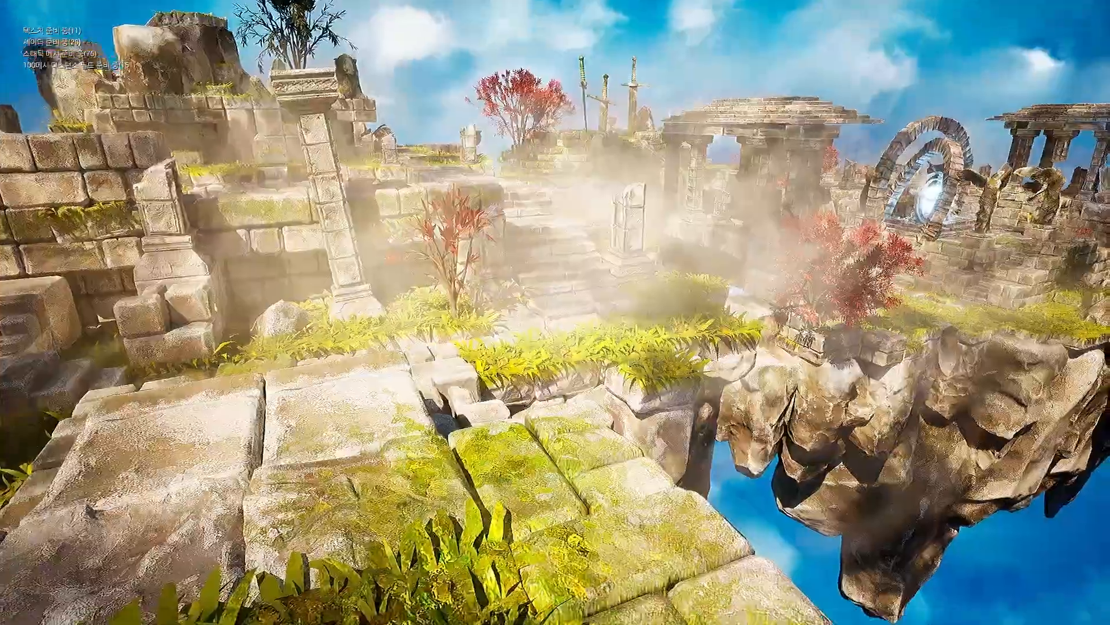
key(w)
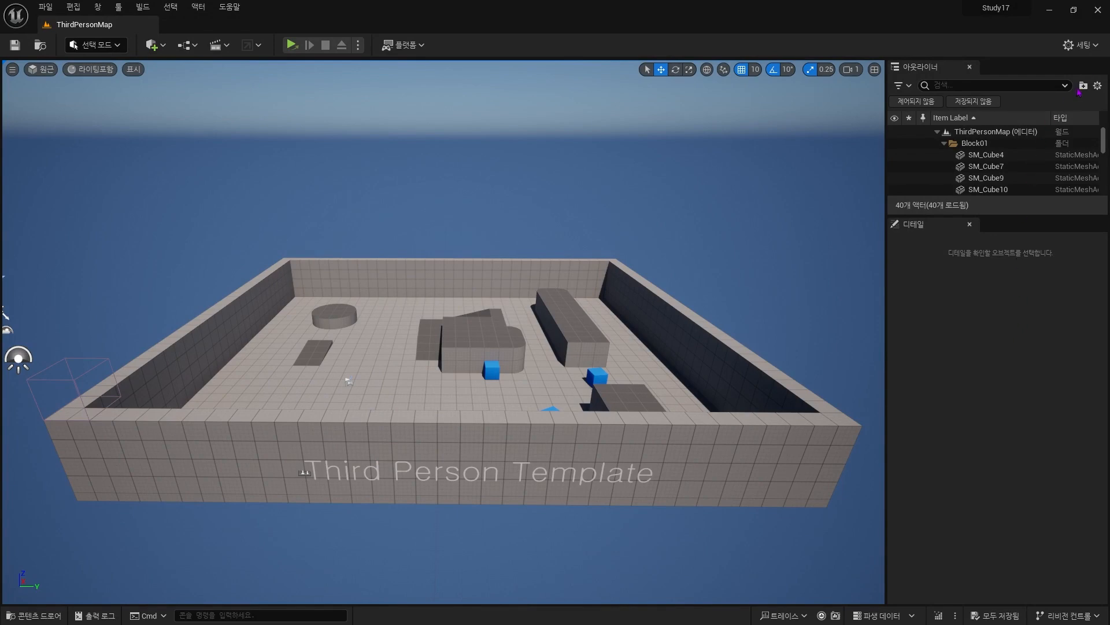
Enable the Async Loading Screen plugin and restart the editor to apply it.
click(1079, 45)
click(1050, 112)
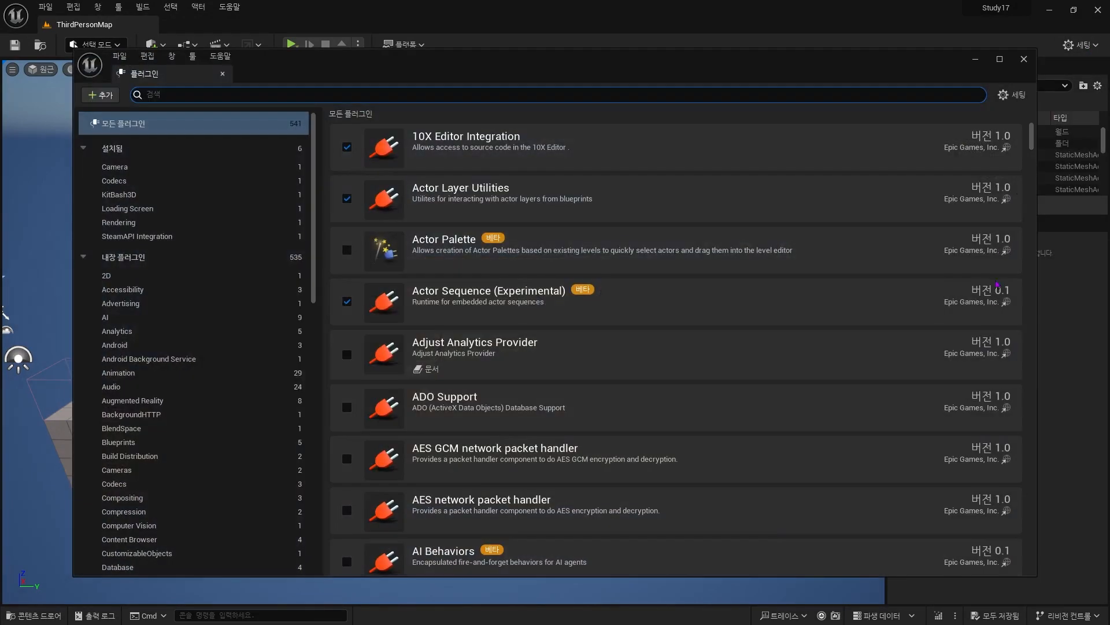
text(async)
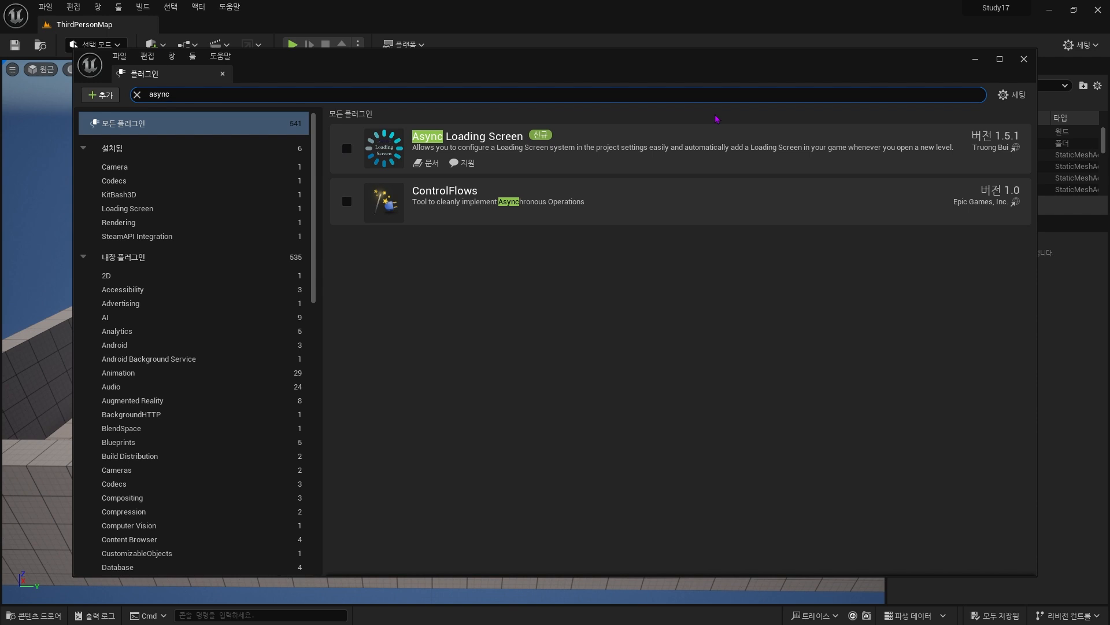
click(347, 148)
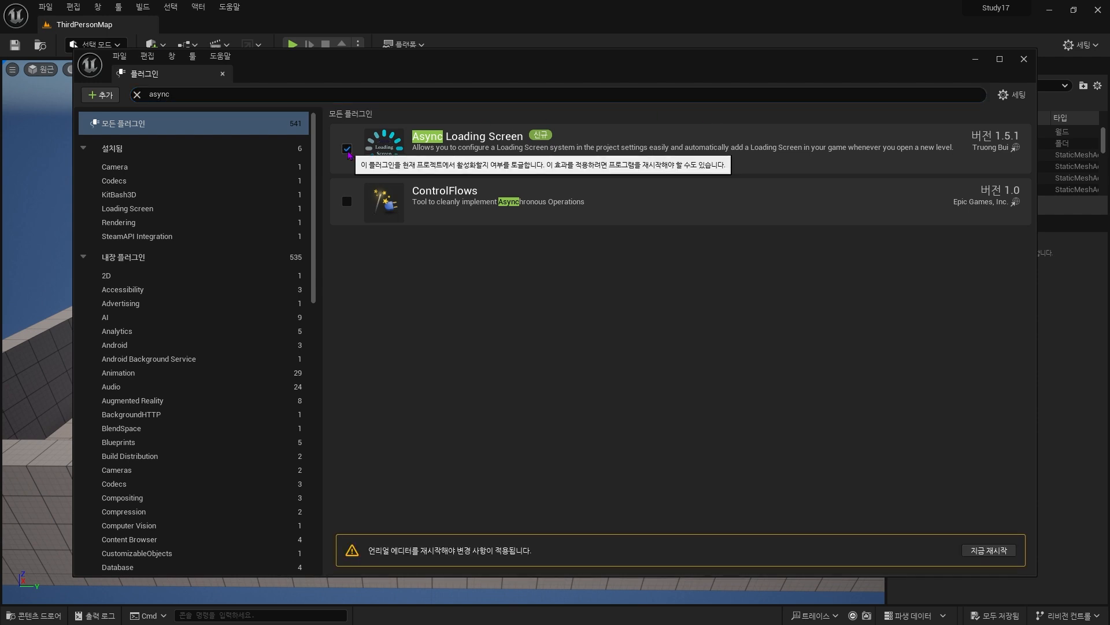
click(989, 550)
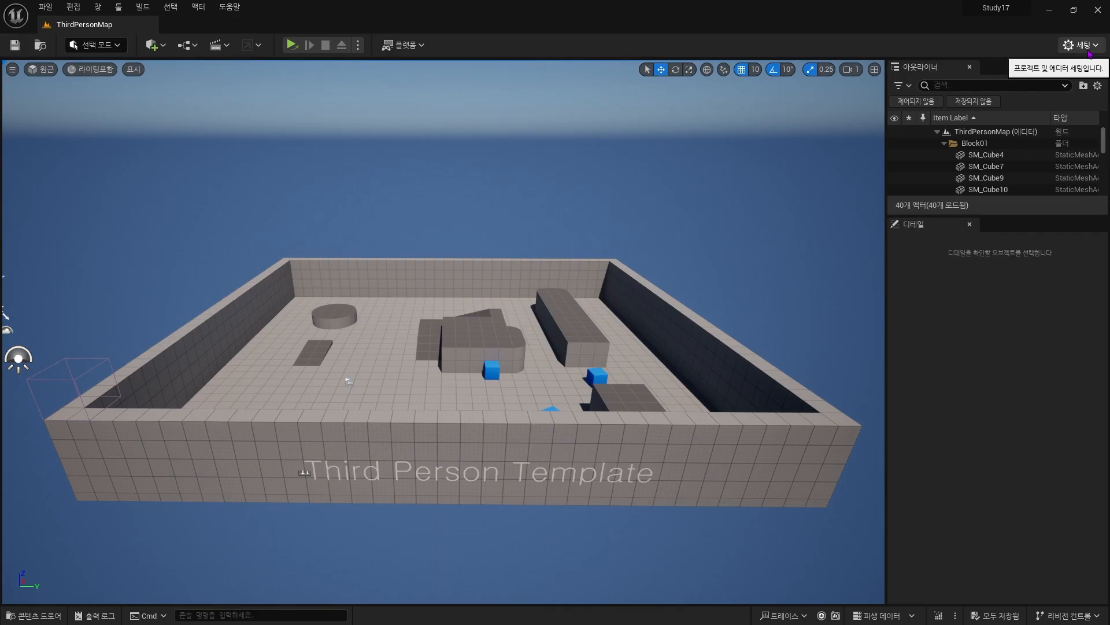
Enable Preload Background Images in the project's Async Loading Screen settings and expand the Startup Loading Screen options.
click(1081, 45)
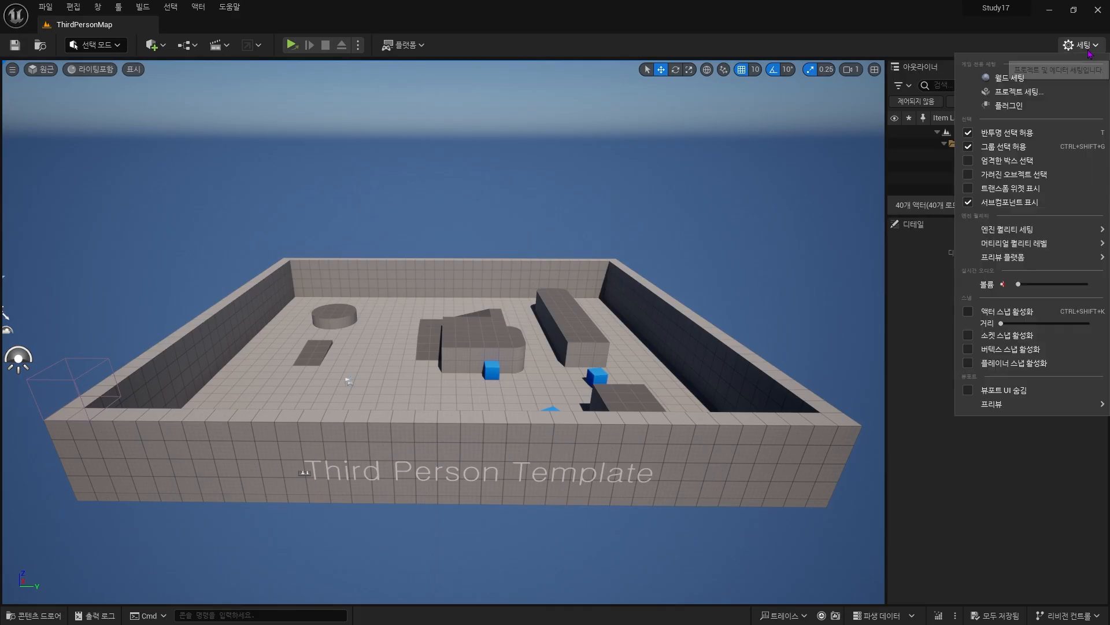
click(983, 91)
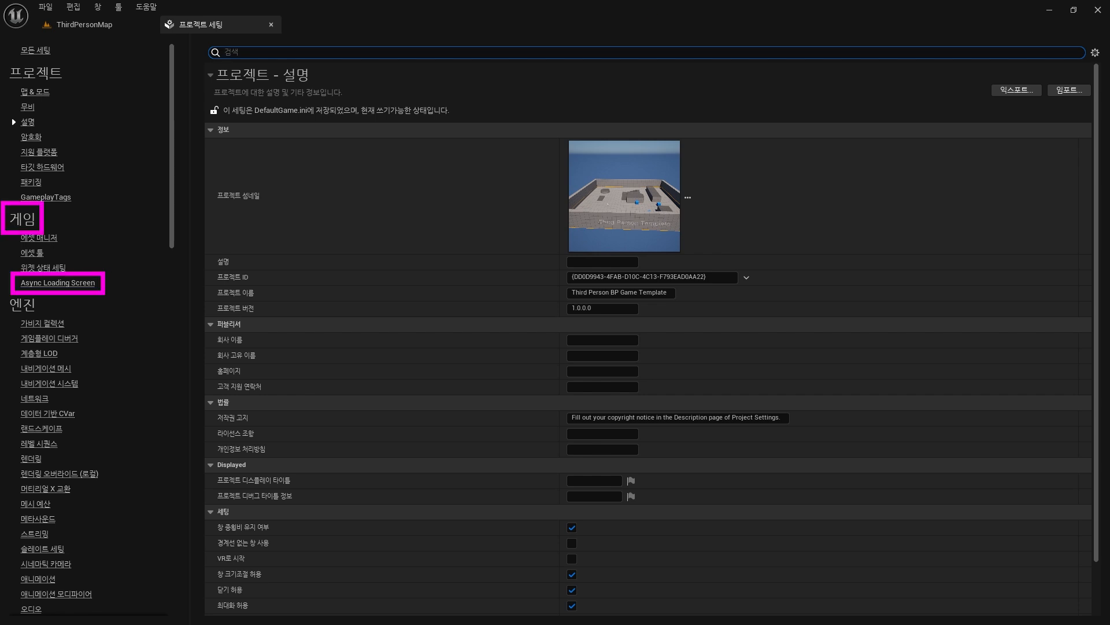
click(78, 289)
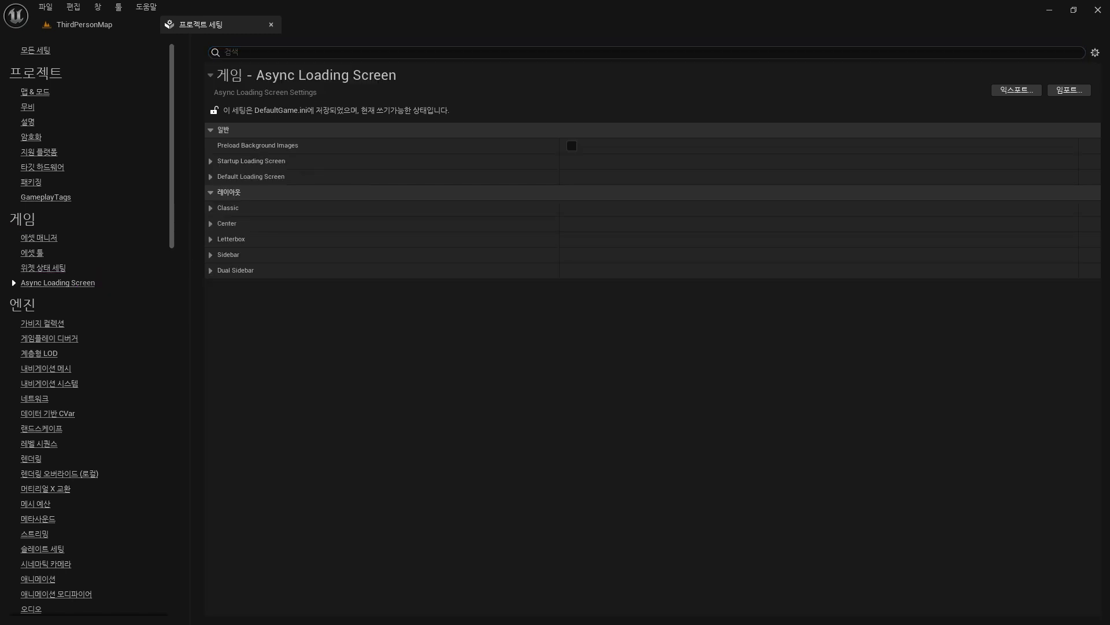
mouse_move(262, 150)
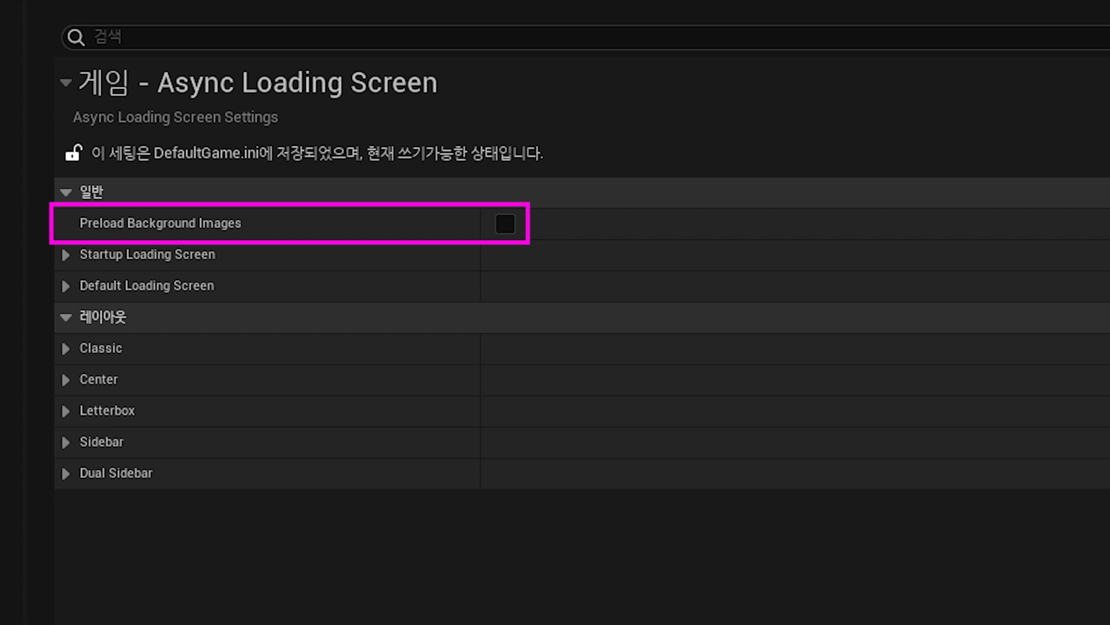
mouse_move(213, 229)
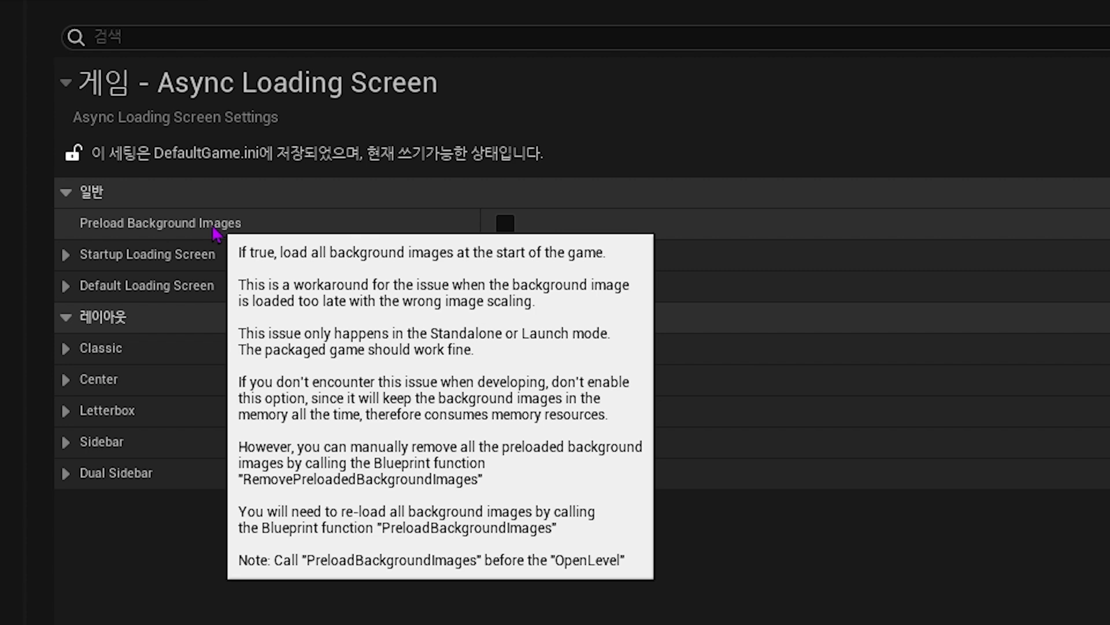
click(505, 224)
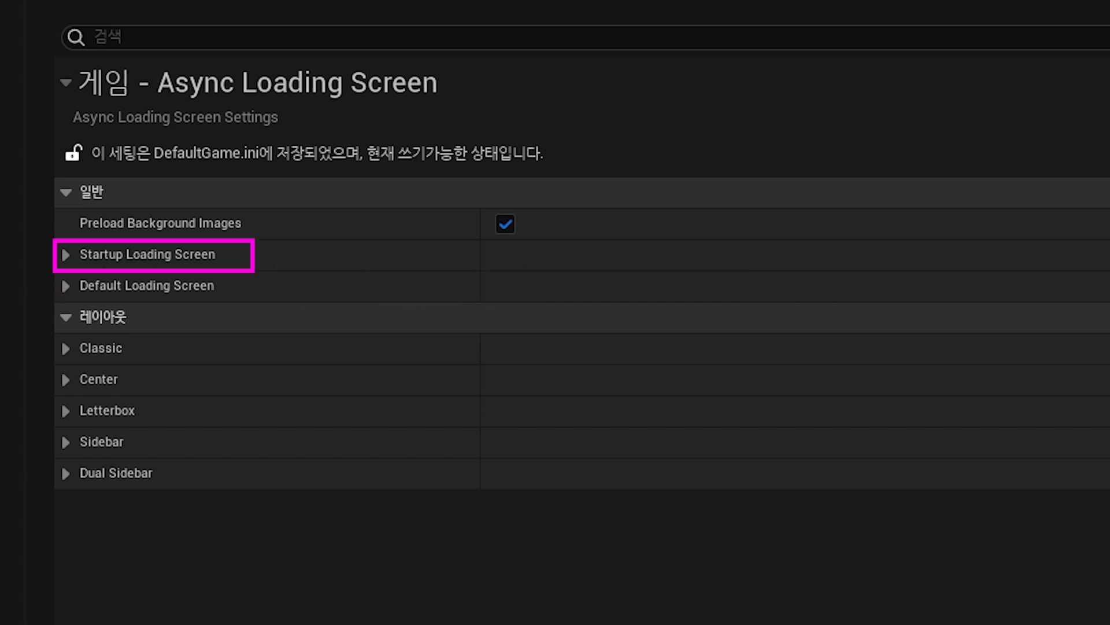
click(66, 255)
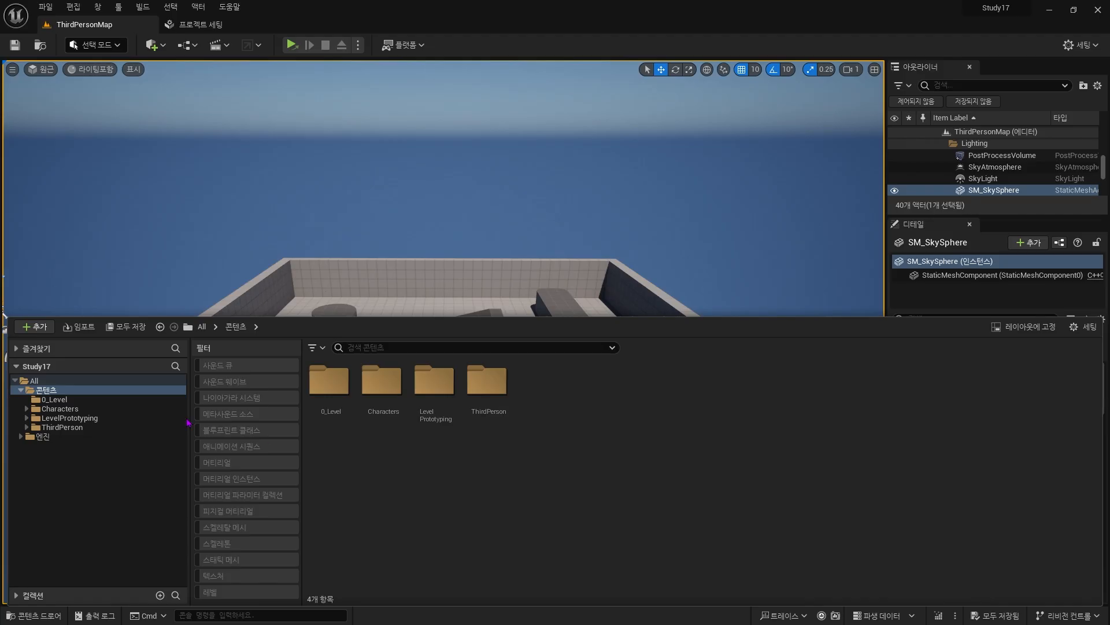
Create a folder named Movies directly under the project's Content folder.
right_click(115, 391)
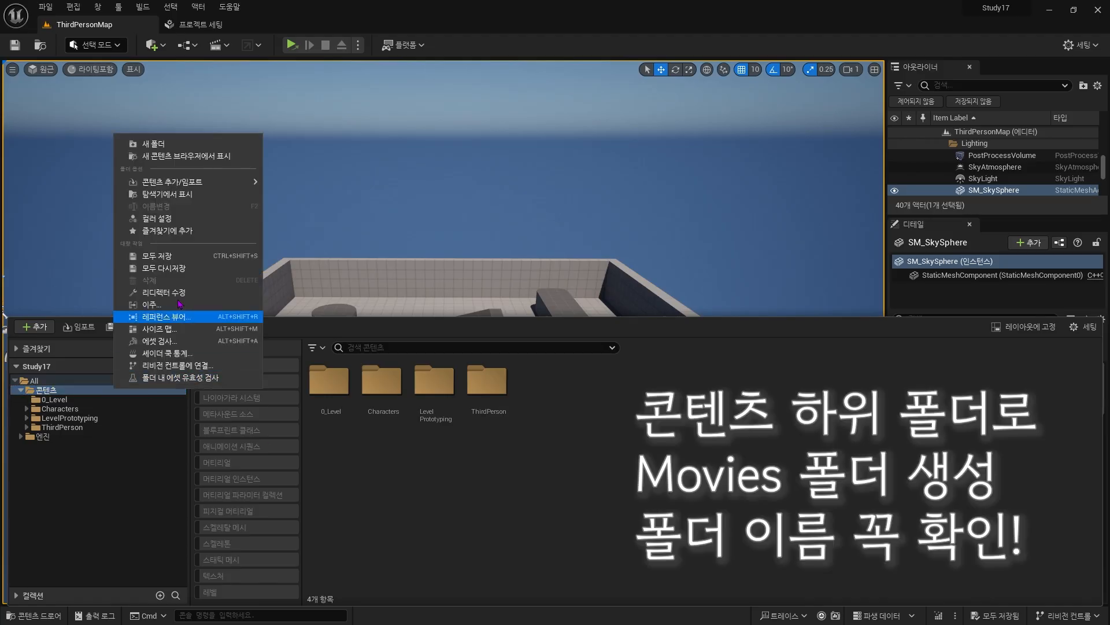
click(179, 147)
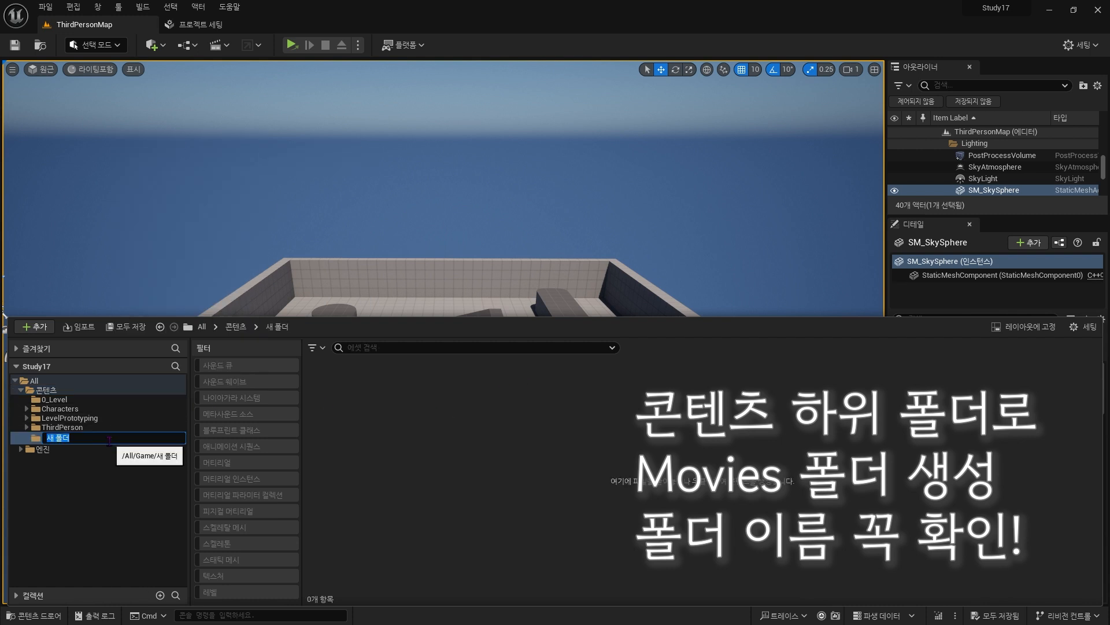
text(Movies)
key(Return)
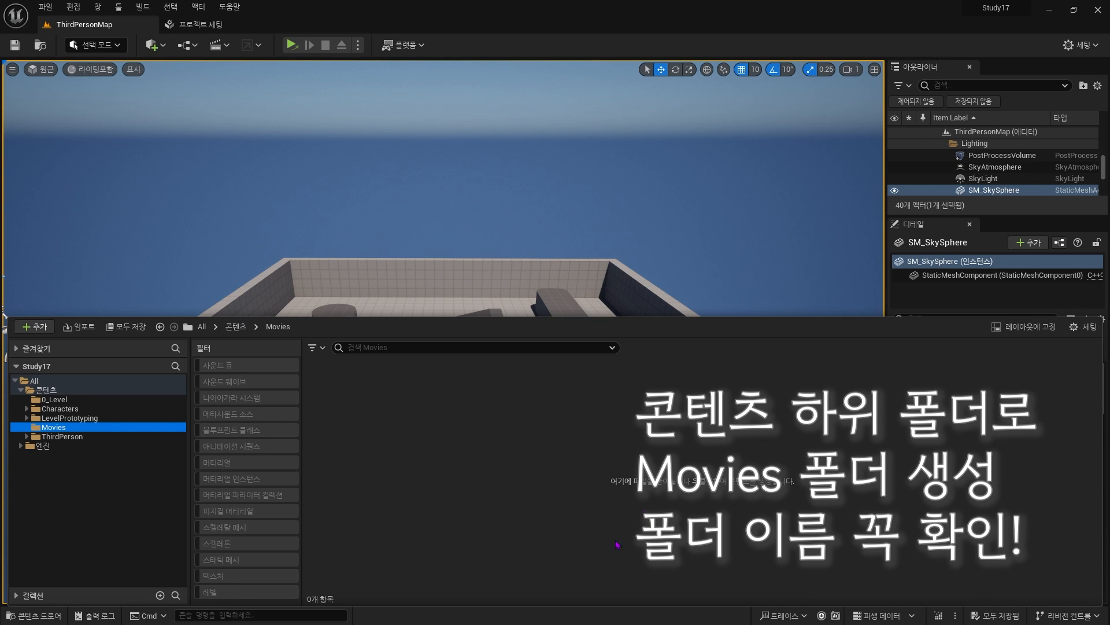
click(608, 504)
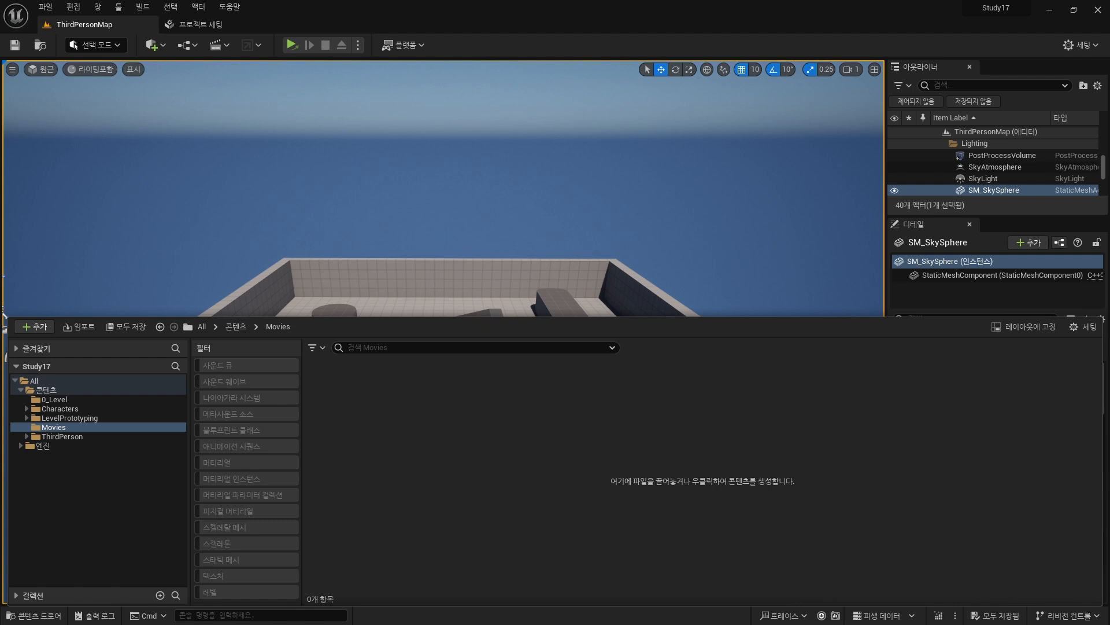
Show the Movies folder in the file explorer and copy the UE5_V video from the desktop into it.
right_click(127, 430)
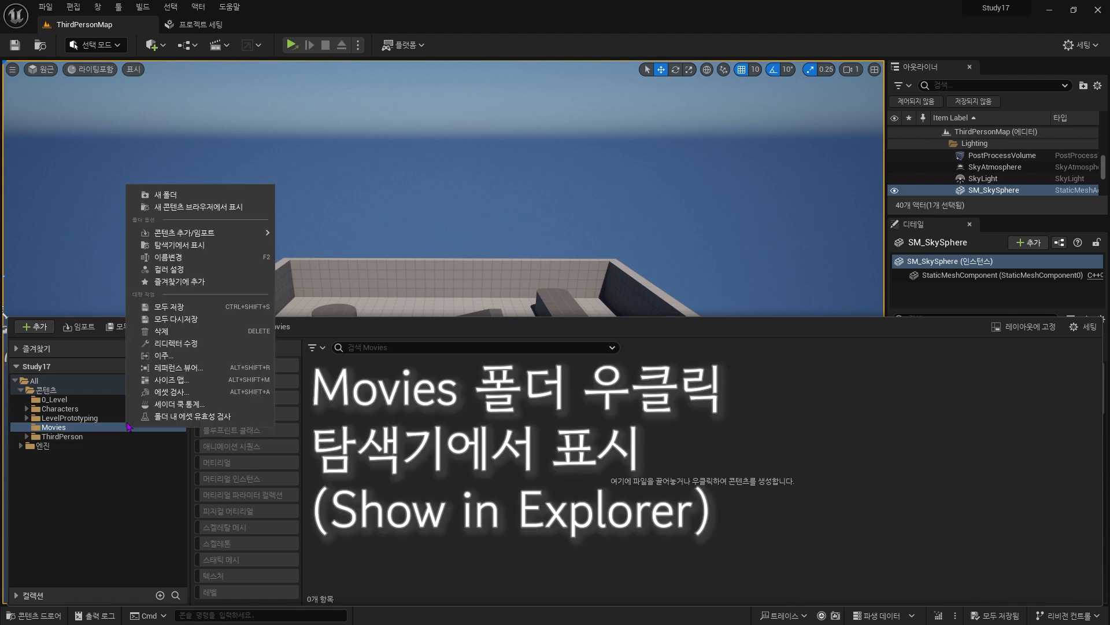
click(203, 245)
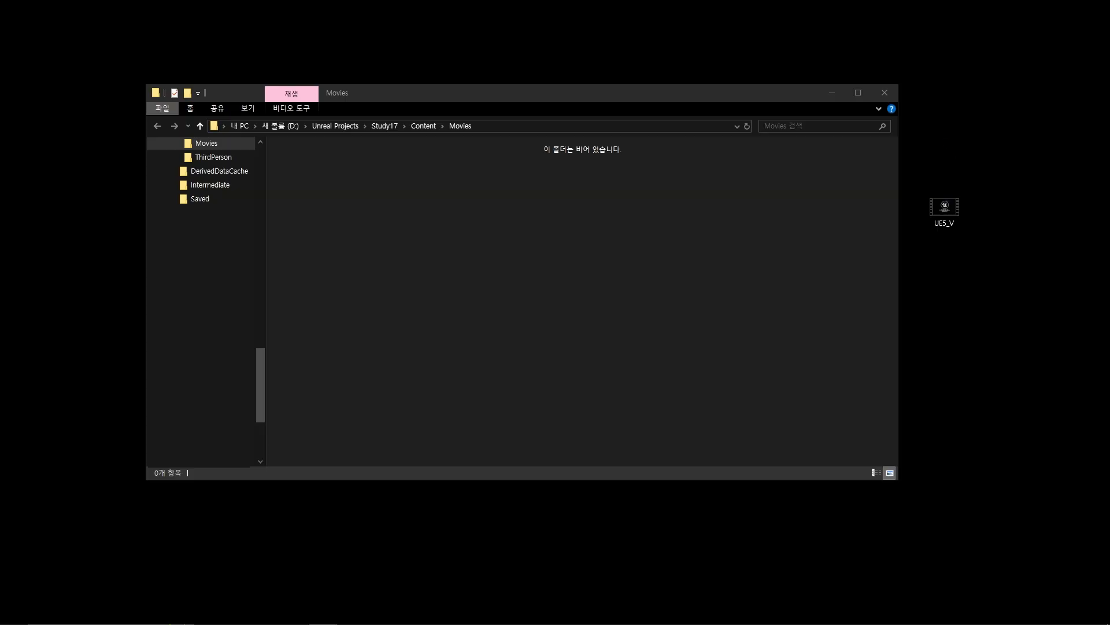
click(1068, 177)
click(954, 211)
drag(955, 215, 321, 193)
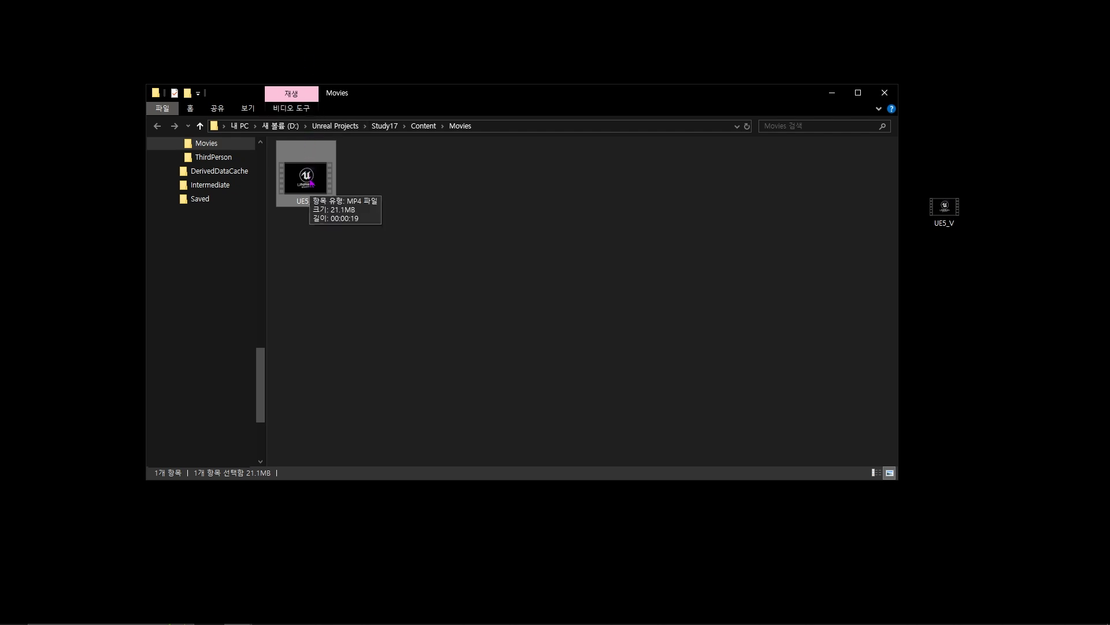
Copy the video's file name and add it as a Movie Paths entry, UE5_V, for the Startup Loading Screen.
key(F2)
key(ctrl+c)
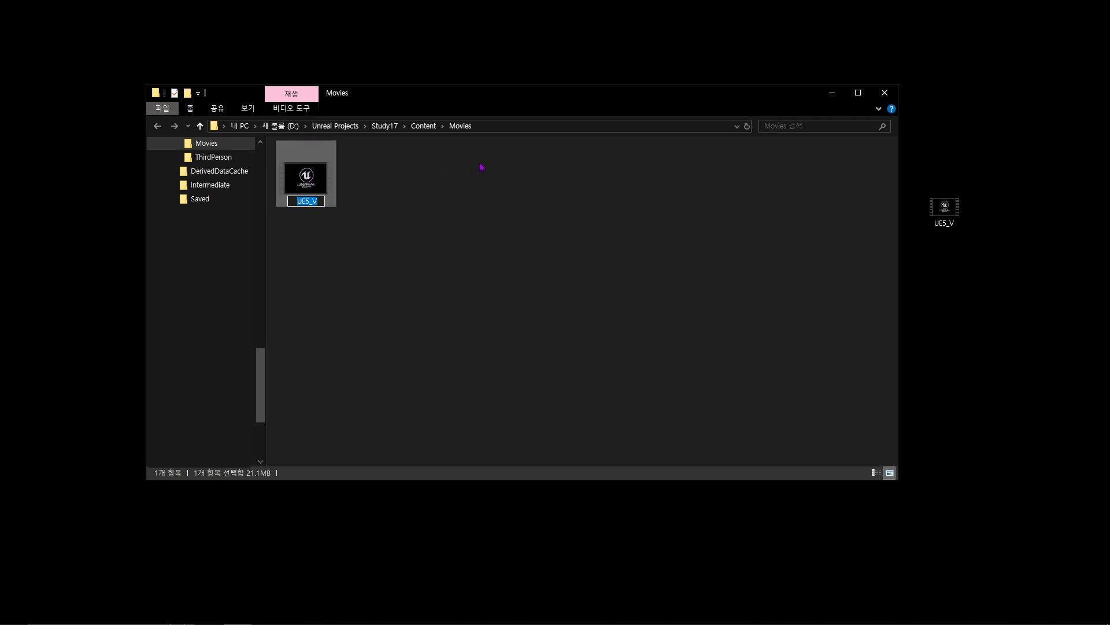
key(Return)
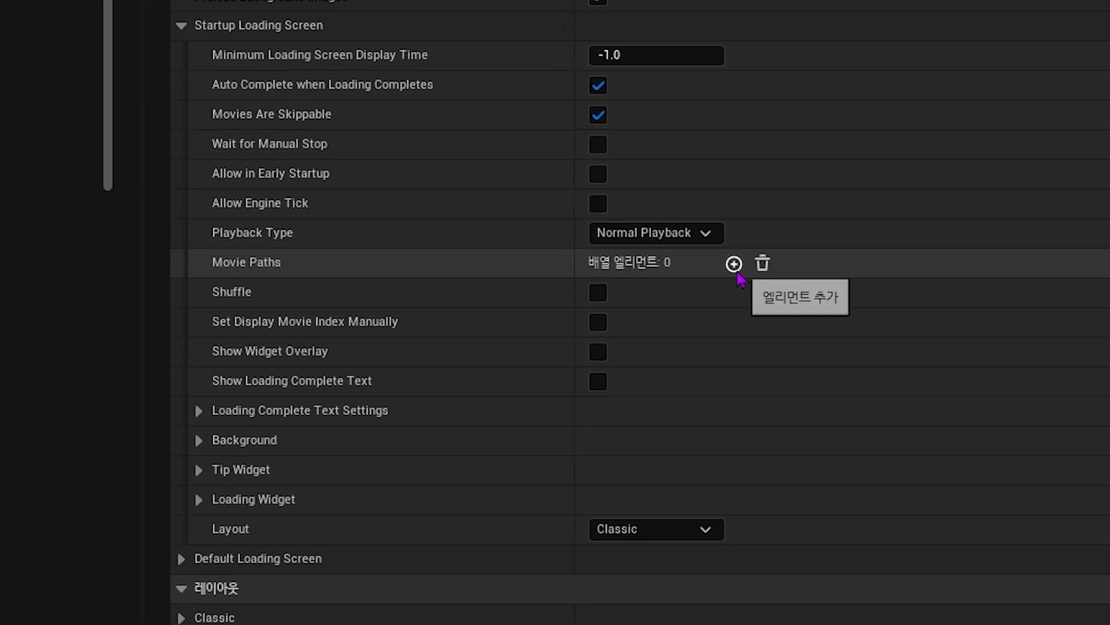
click(502, 286)
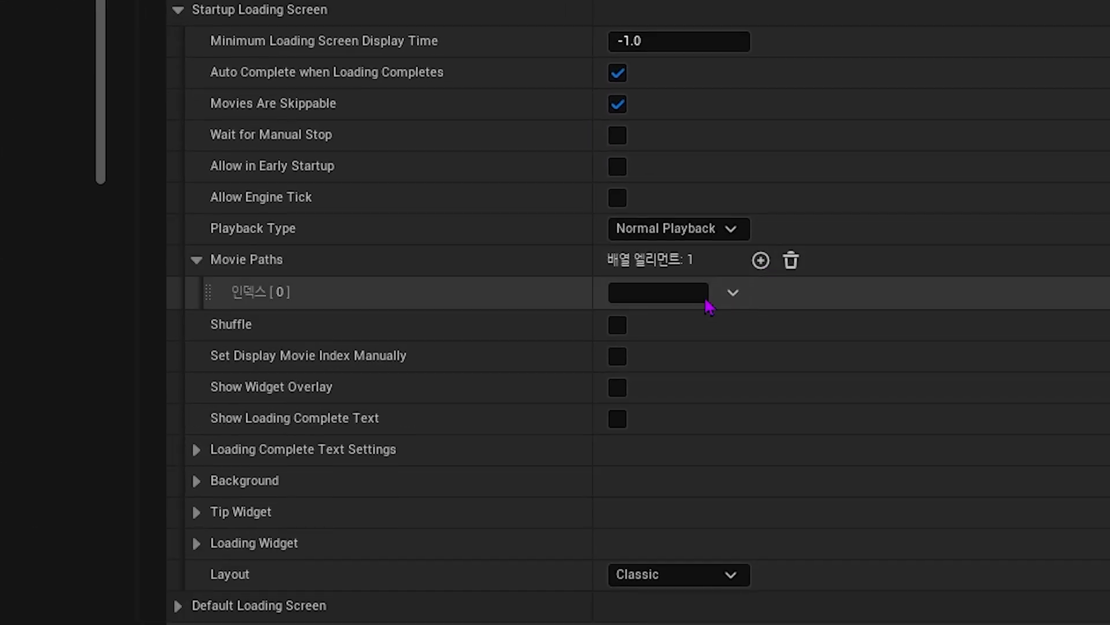
click(684, 292)
key(ctrl+v)
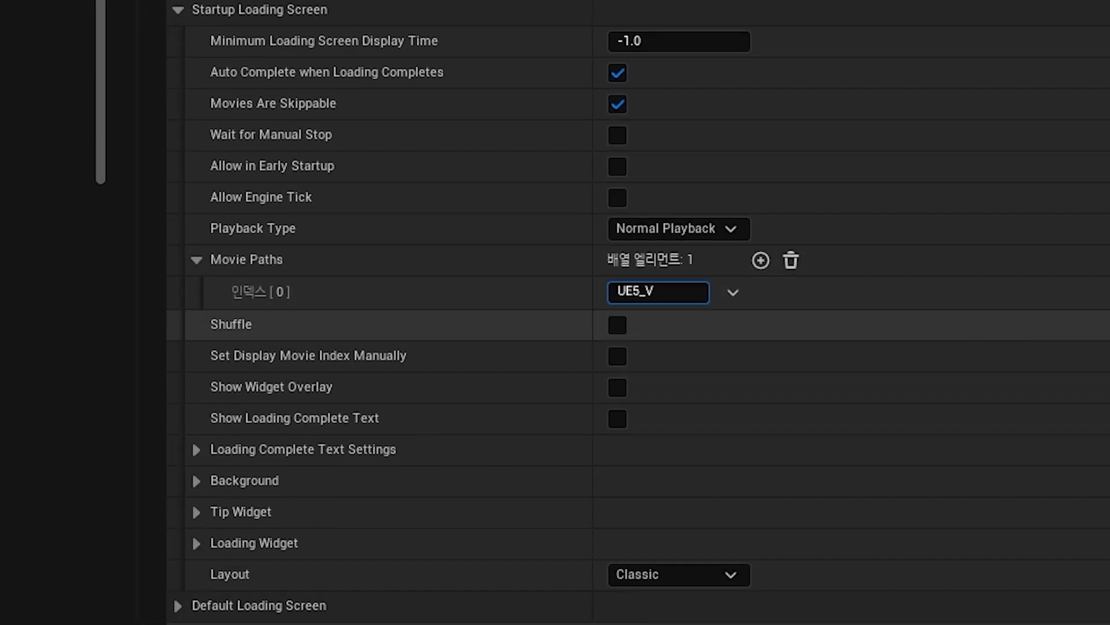
key(Return)
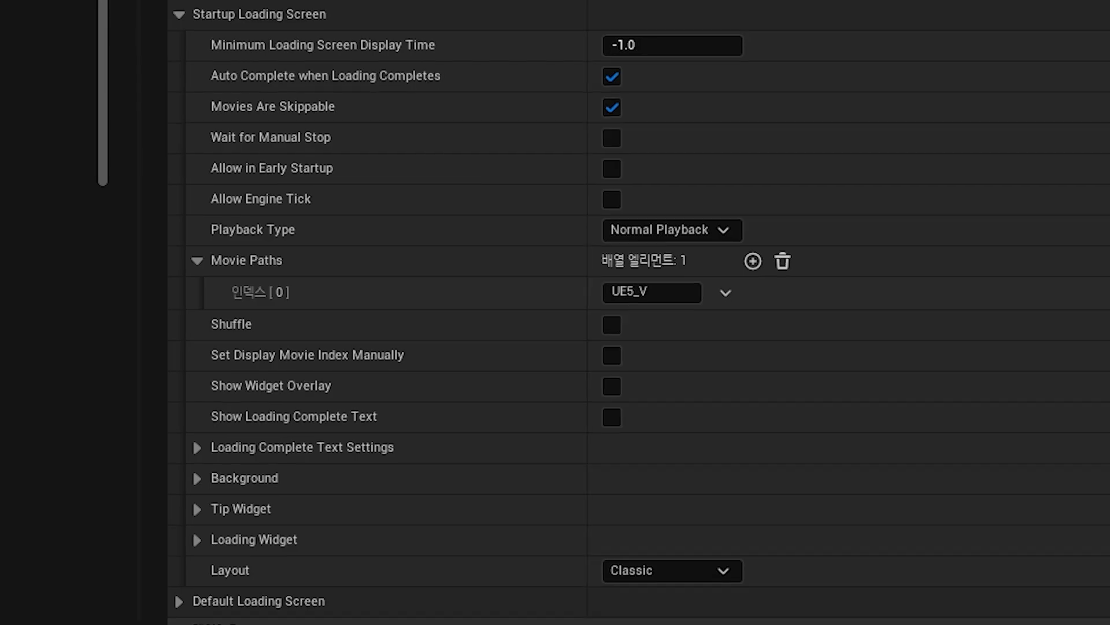
Play ThirdPersonMap in the selected viewport to check for the startup movie, and stop the play session.
click(108, 25)
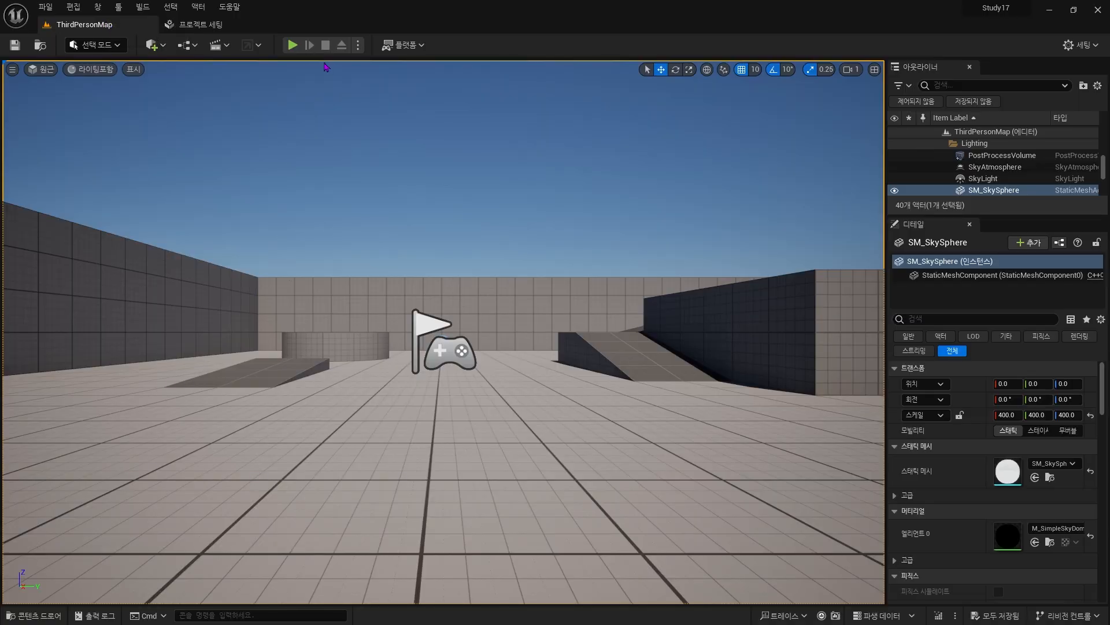
click(292, 44)
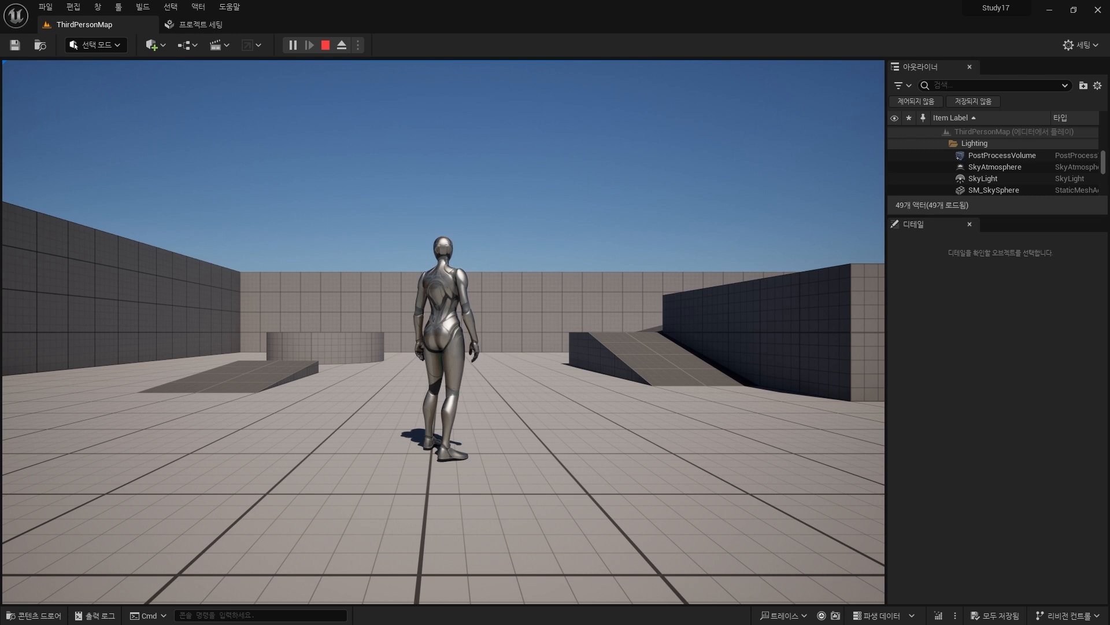
key(Escape)
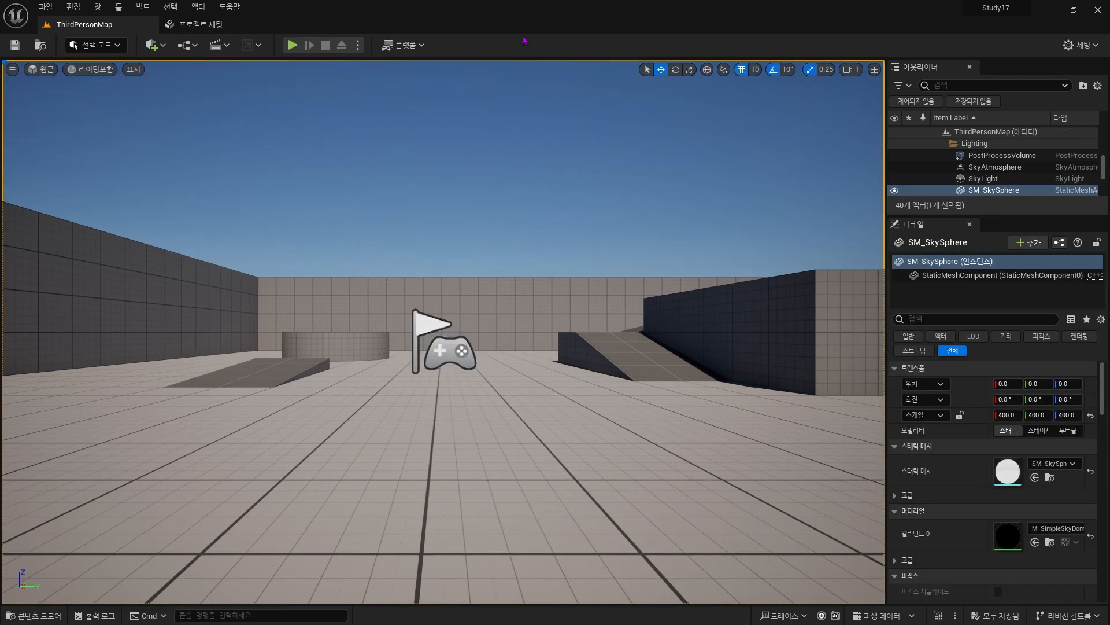
Run the level as a standalone game to check the startup movie, try moving the character, and close the game.
click(358, 44)
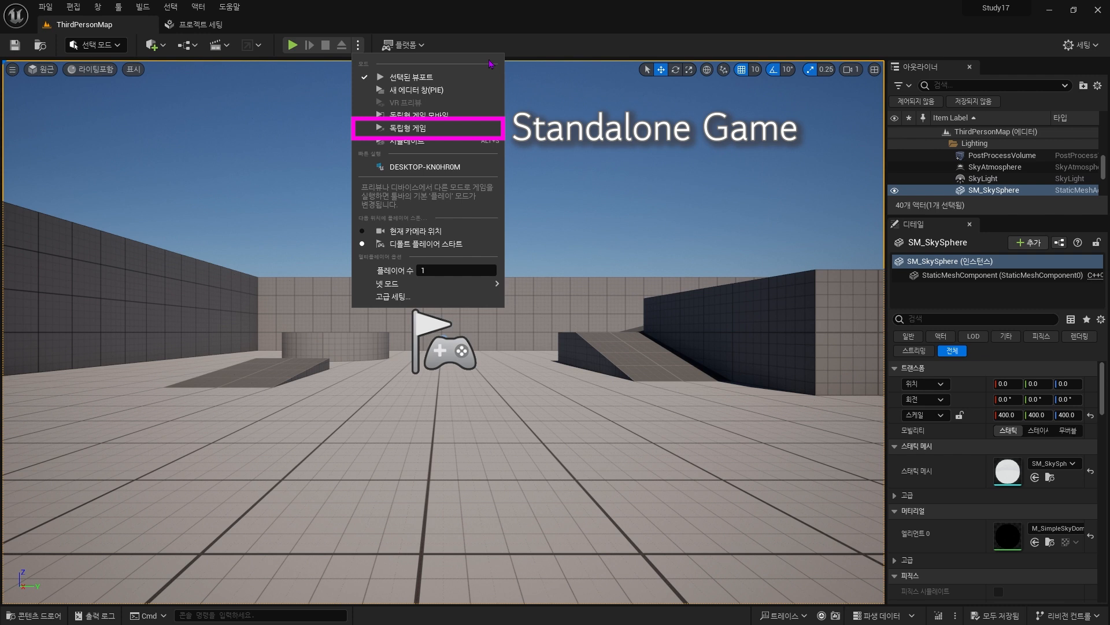
click(483, 128)
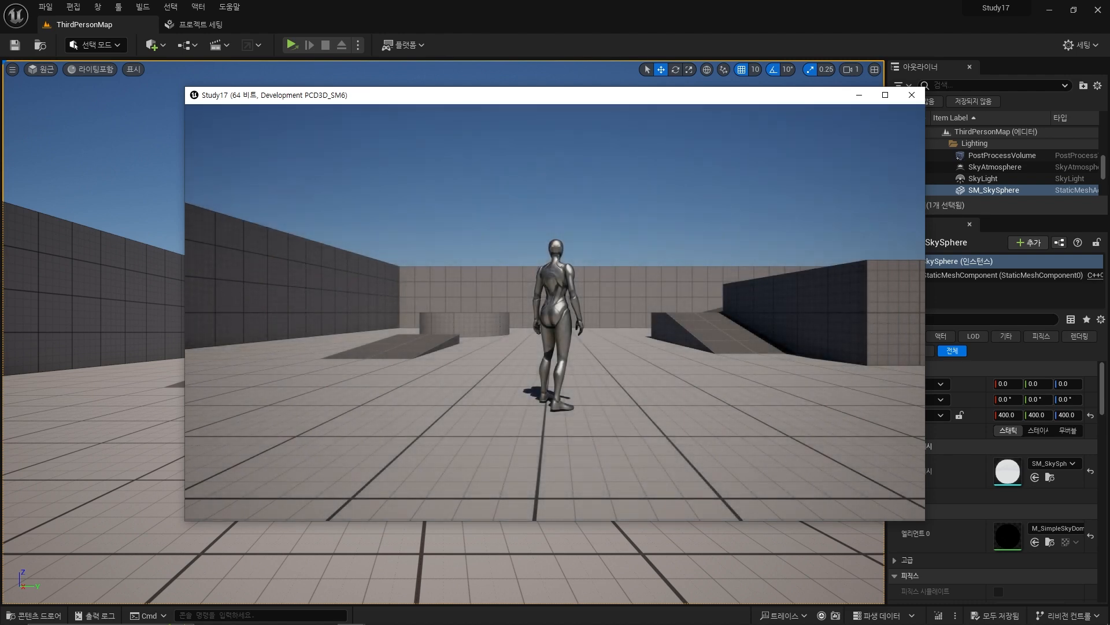
key(w)
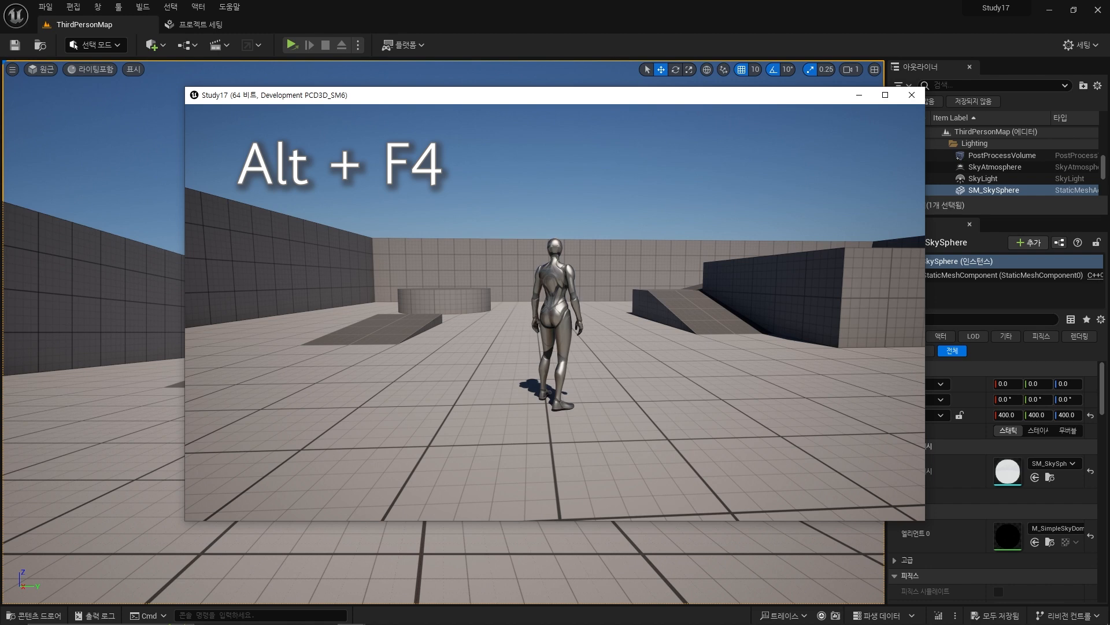
key(alt+F4)
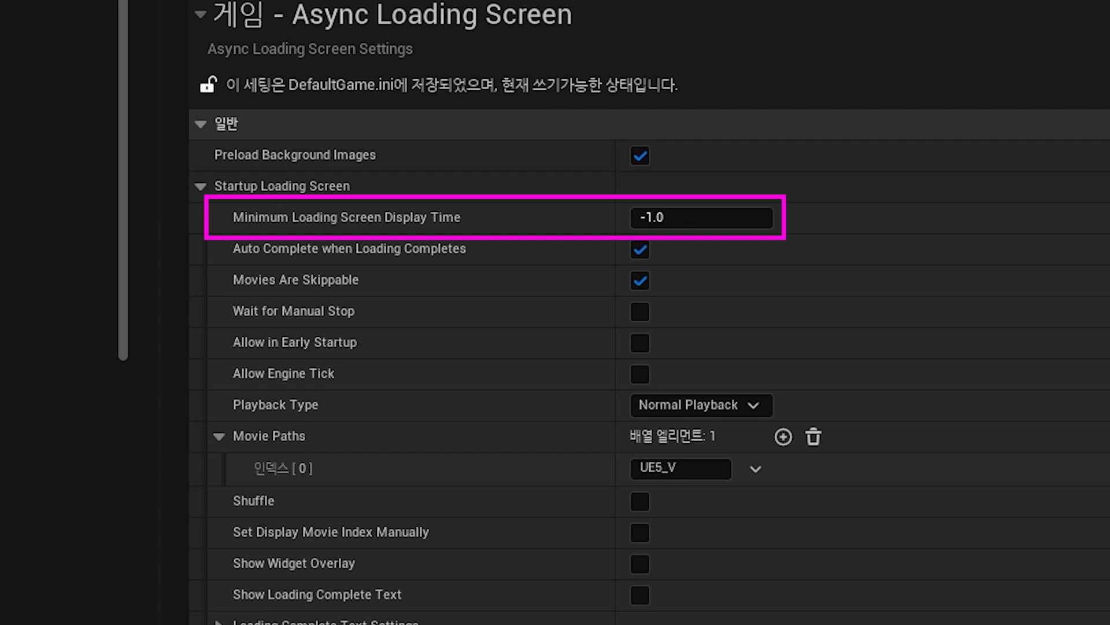
Set the Startup Loading Screen's Minimum Loading Screen Display Time to 5.0 and test it in a standalone game.
click(746, 218)
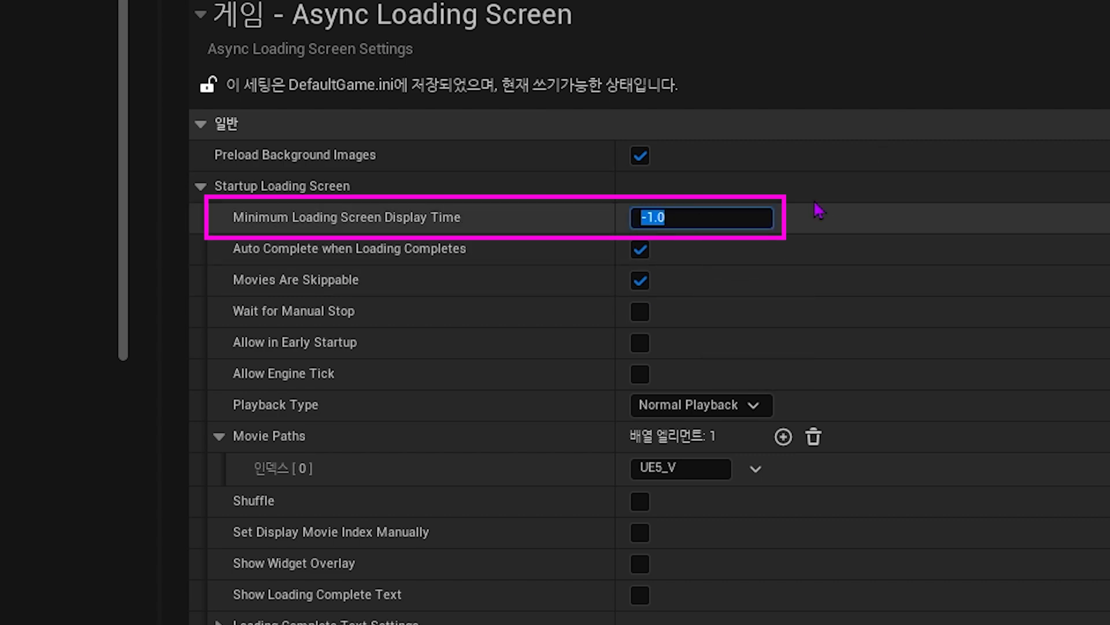
text(5)
click(949, 209)
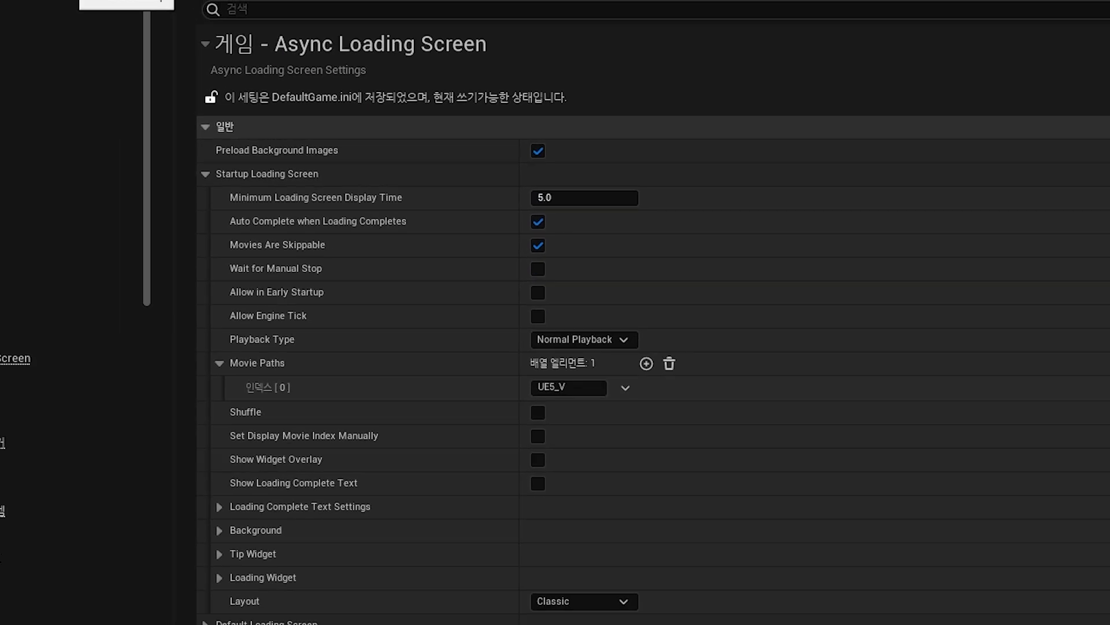
click(114, 17)
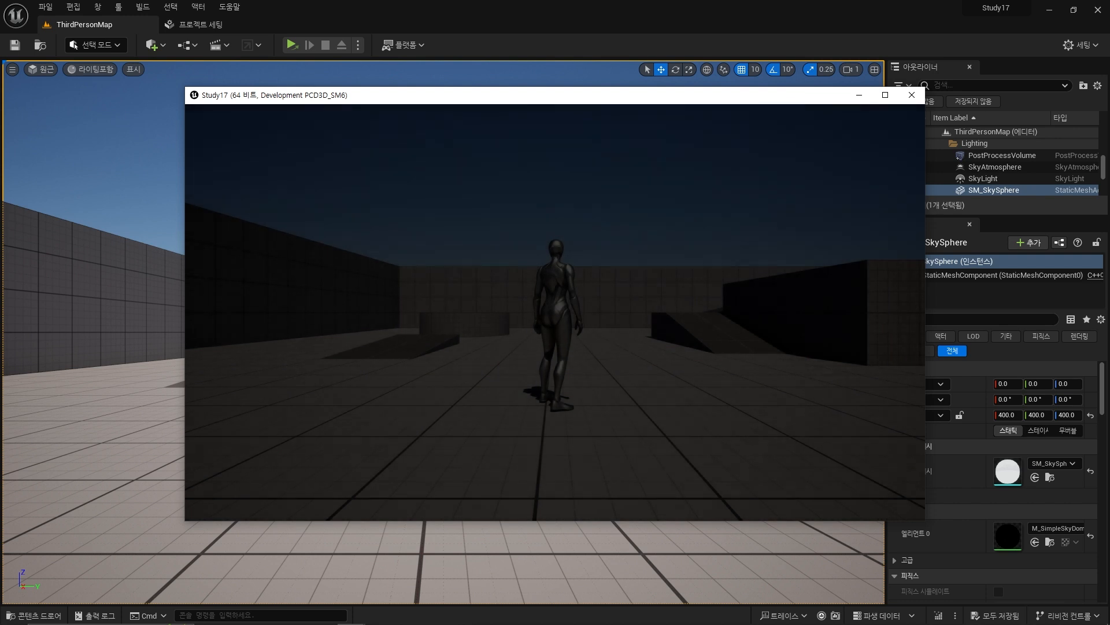
key(alt+F4)
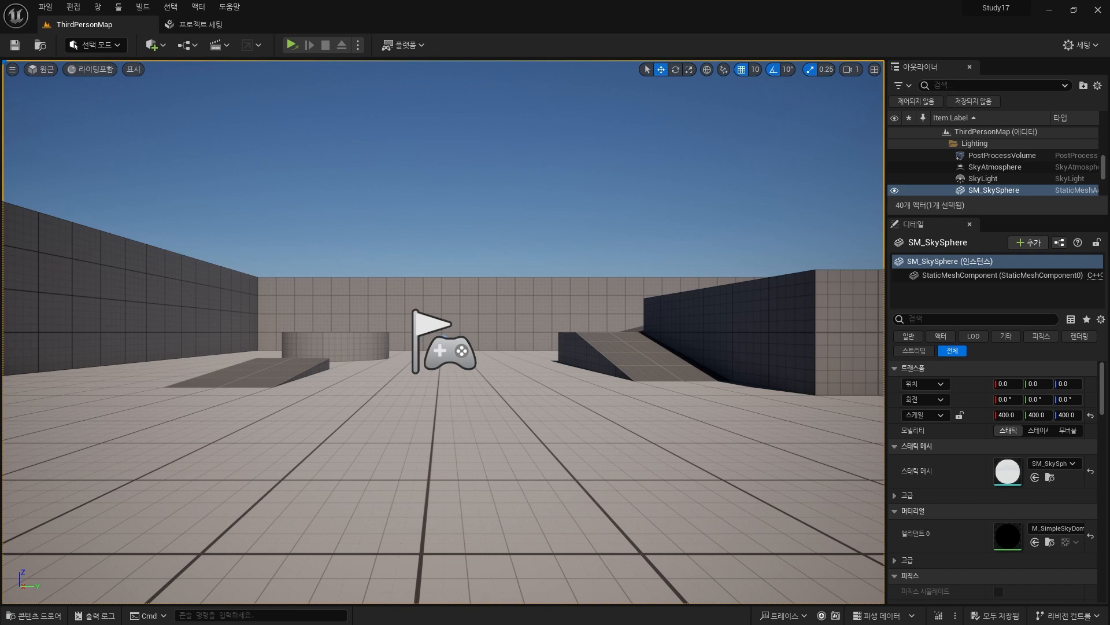
Set the Startup Loading Screen's Minimum Loading Screen Display Time to -1.0 and disable Auto Complete when Loading Completes.
click(197, 24)
click(457, 176)
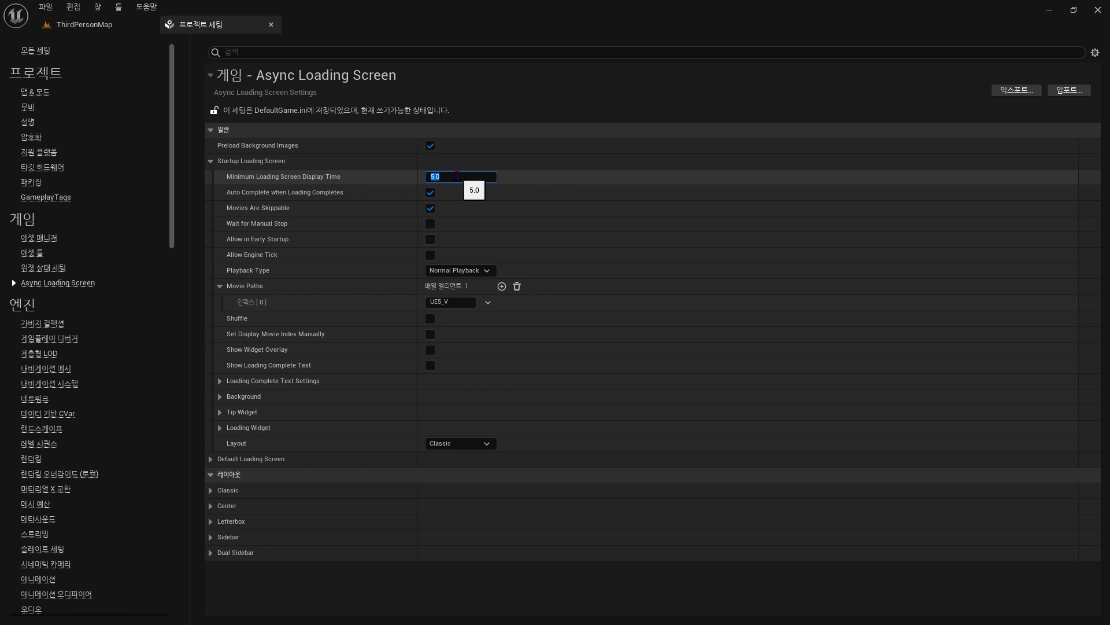
text(-1.0)
key(Return)
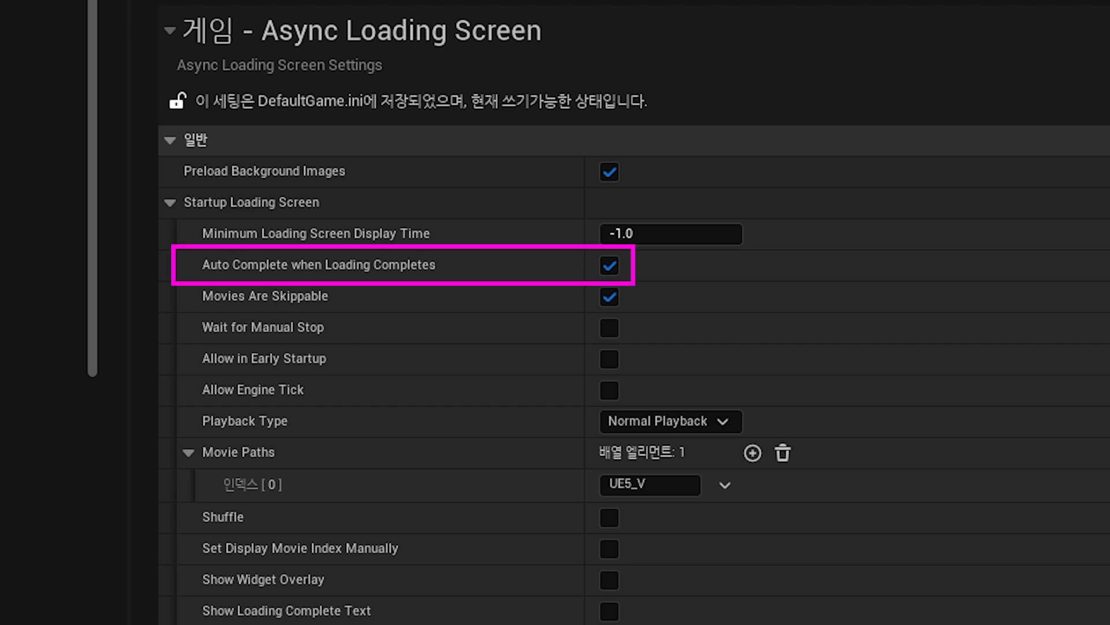
click(610, 266)
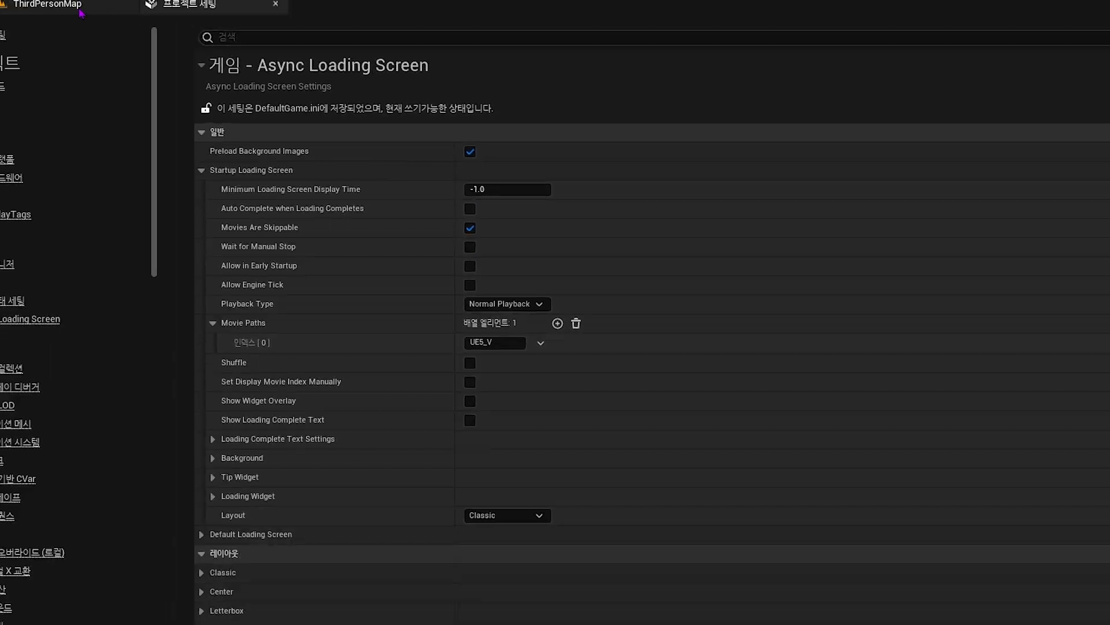
Test the startup movie in a standalone game of ThirdPersonMap without auto-completion, and close the game.
click(80, 11)
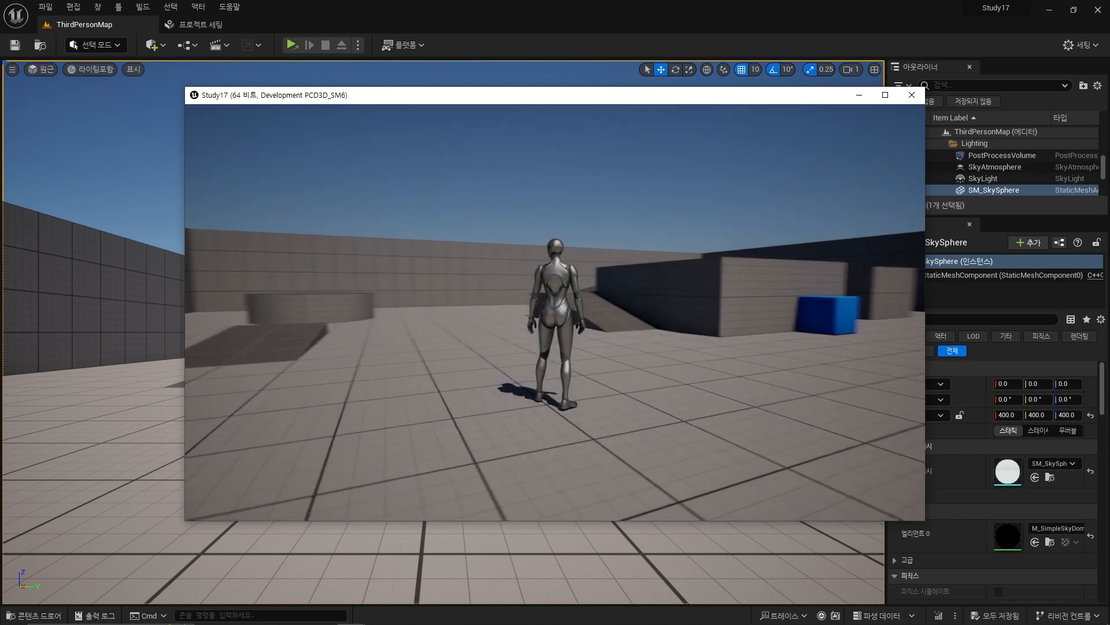
key(alt)
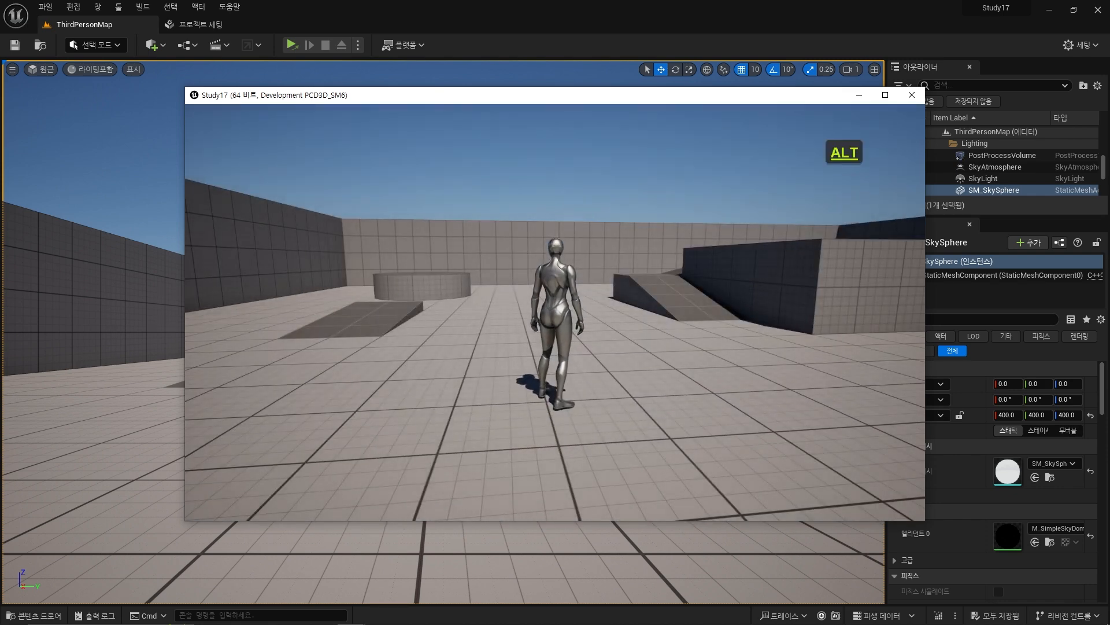
key(alt+F4)
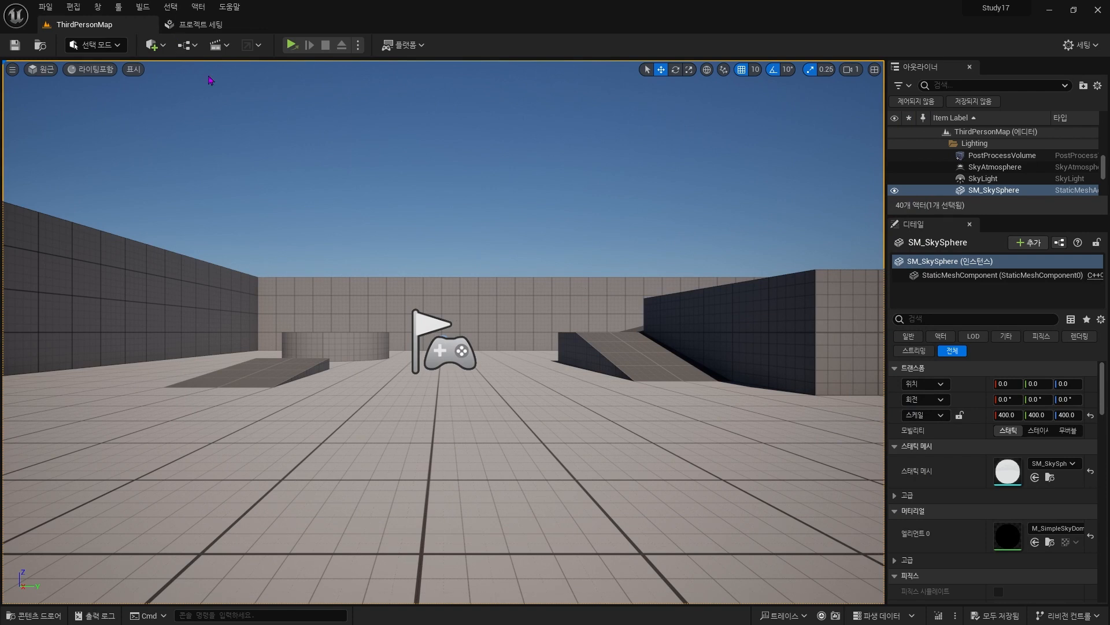
Set the Startup Loading Screen's Loading Complete Text to "로딩이 완료되었습니다. 아무 키나 눌러 게임을 시작하세요.".
click(199, 24)
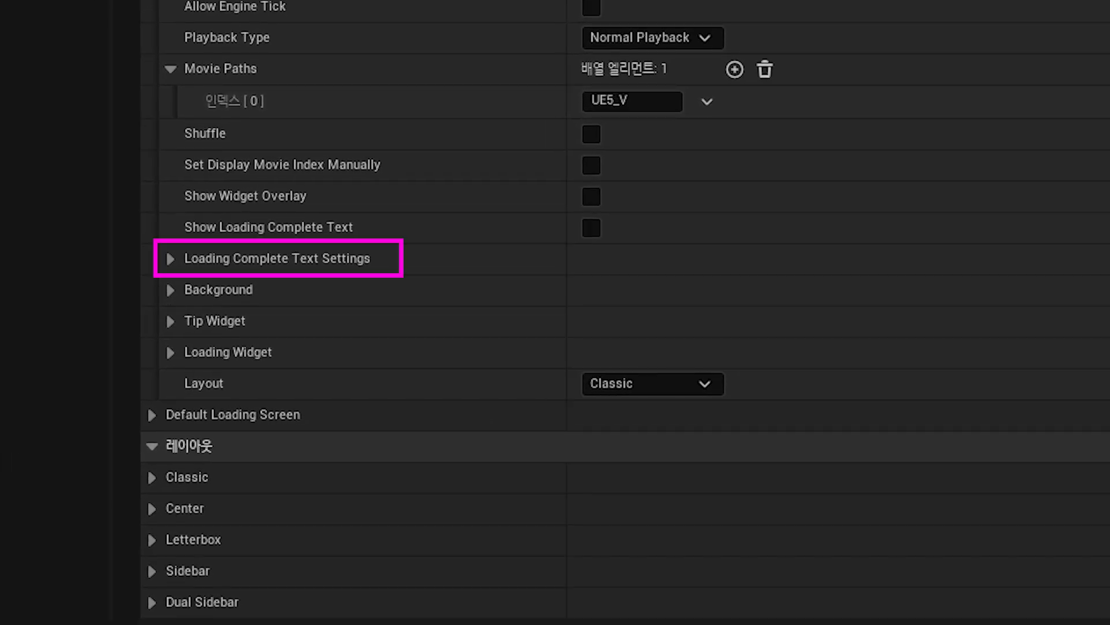
click(171, 258)
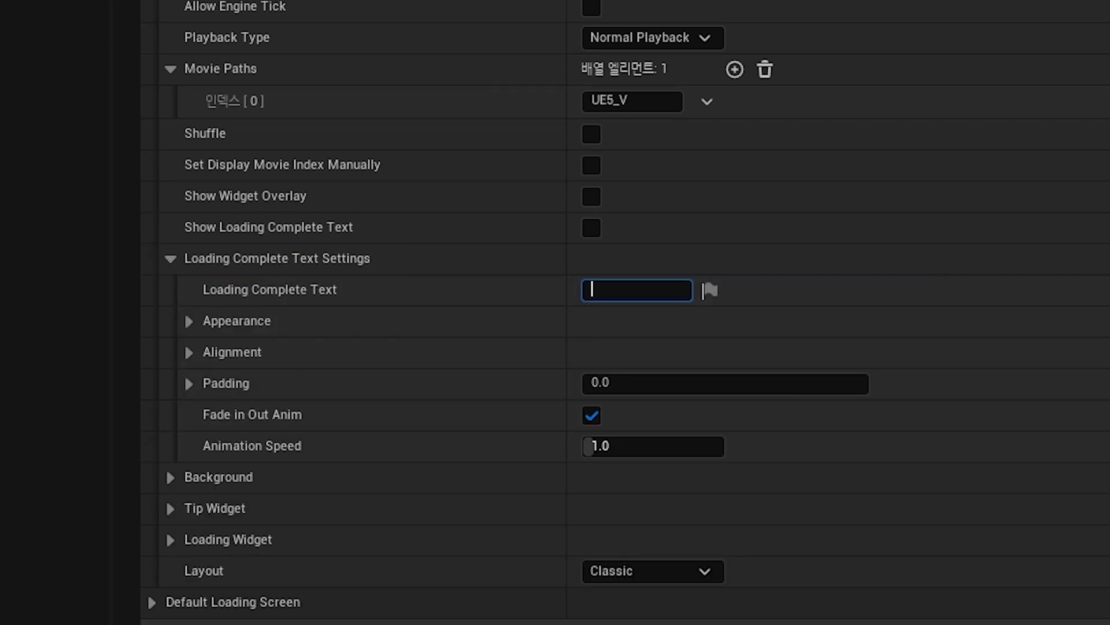
text(로딩이 완료되었습니다. 아무 키나 눌러 게임)
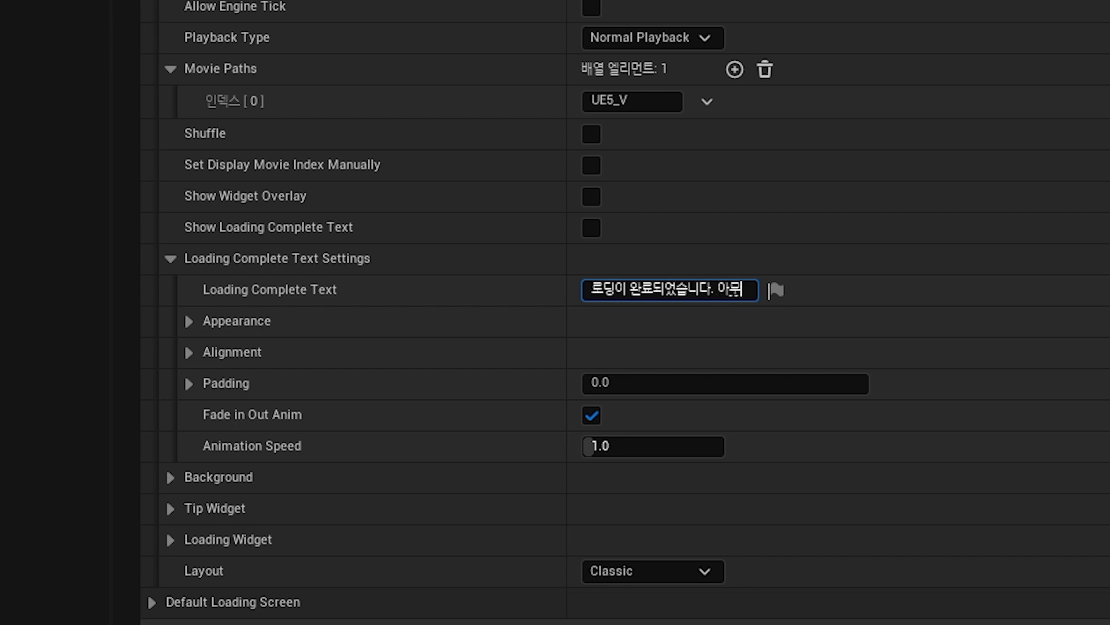
text(을 시)
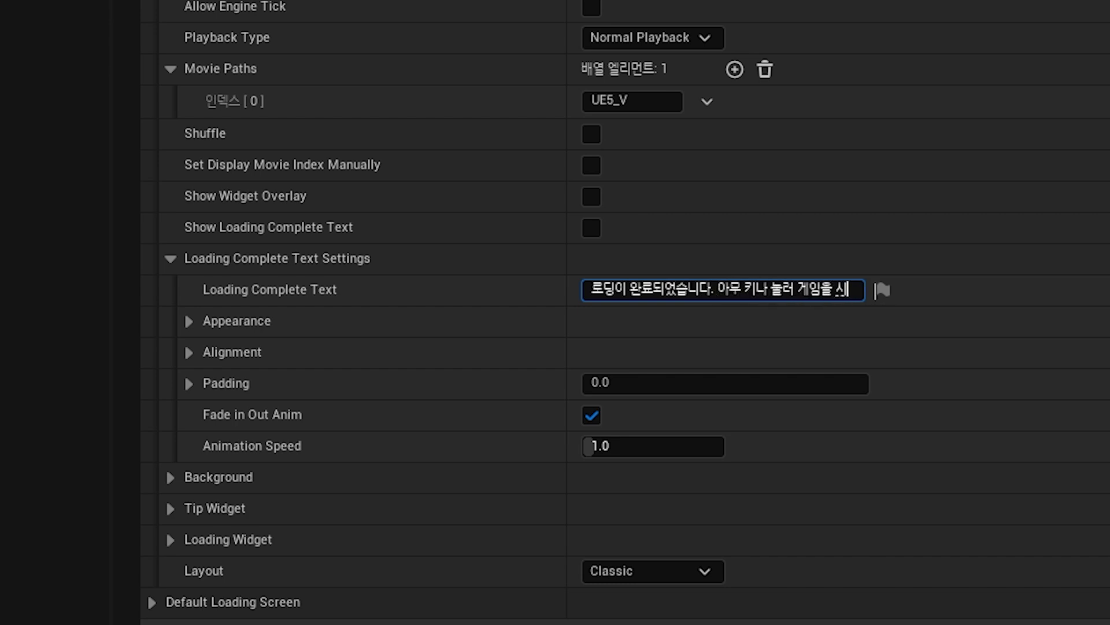
text(작하세요.)
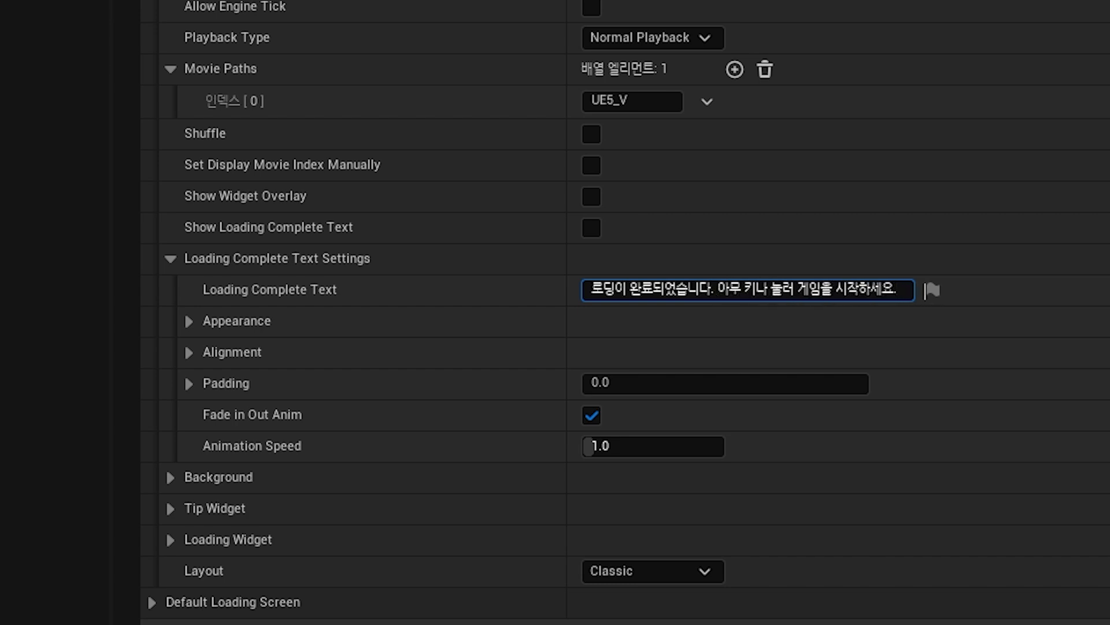
key(Return)
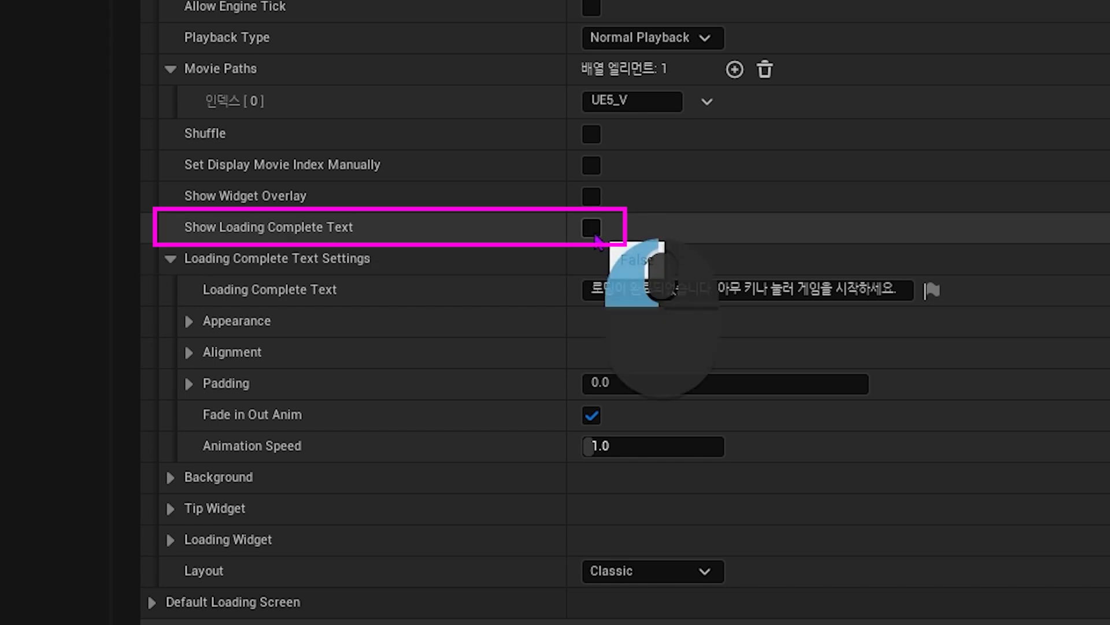
Enable Show Loading Complete Text and Show Widget Overlay, test them in a standalone game, and close the game.
click(592, 231)
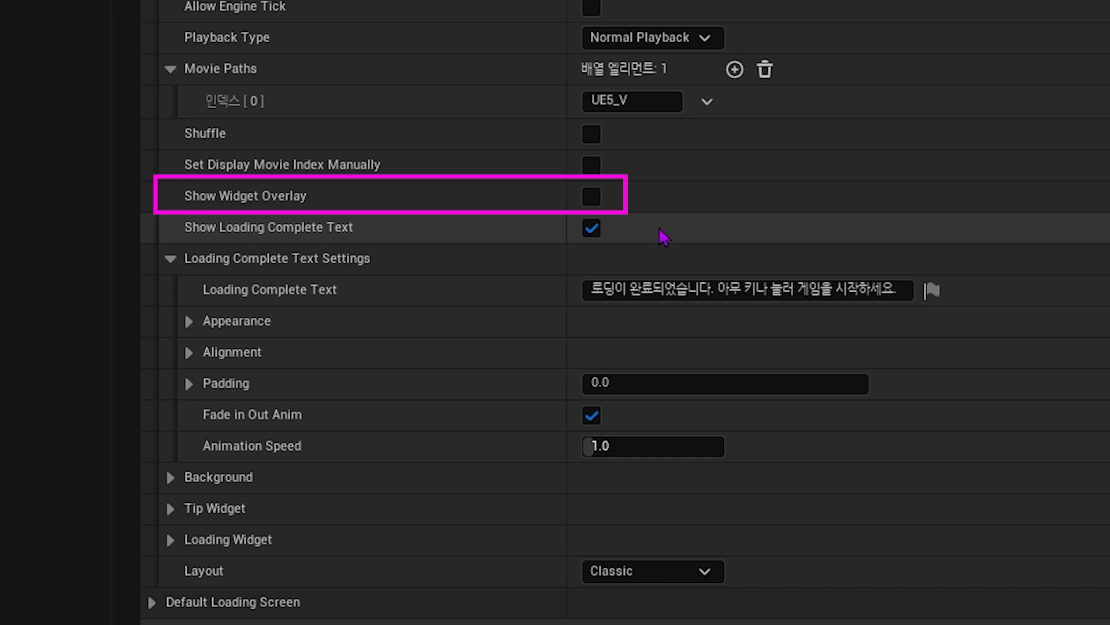
click(592, 197)
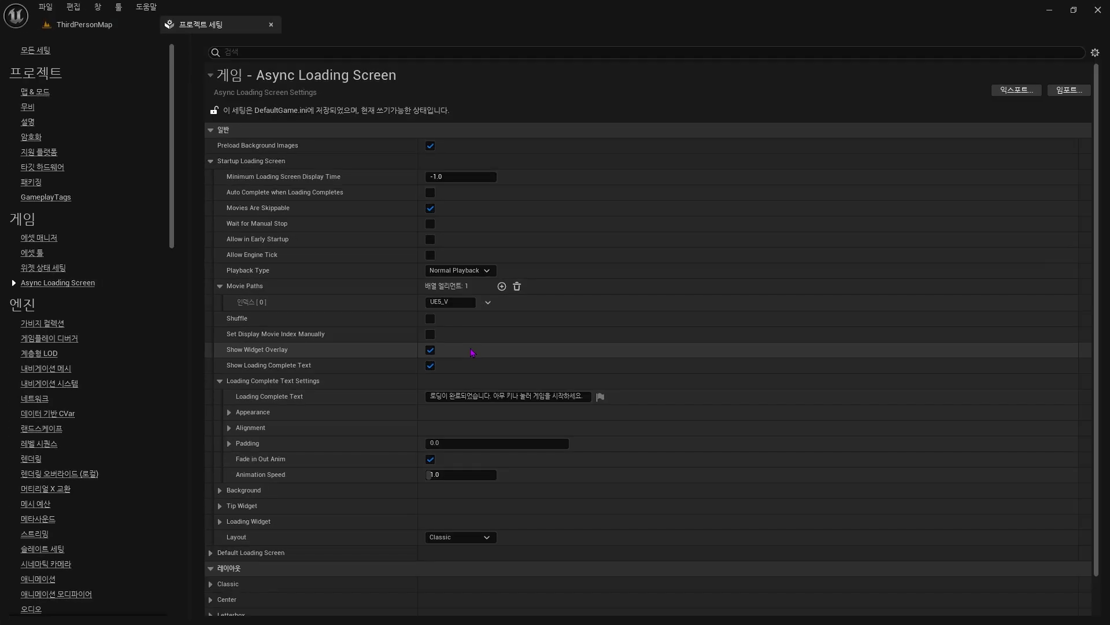
click(84, 25)
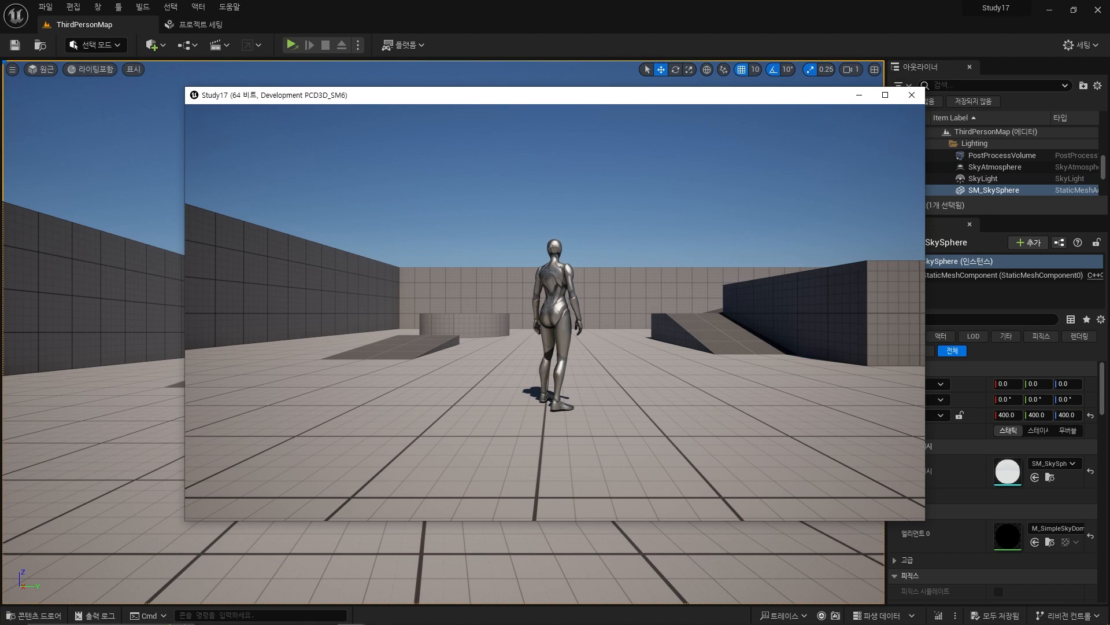
key(alt+F4)
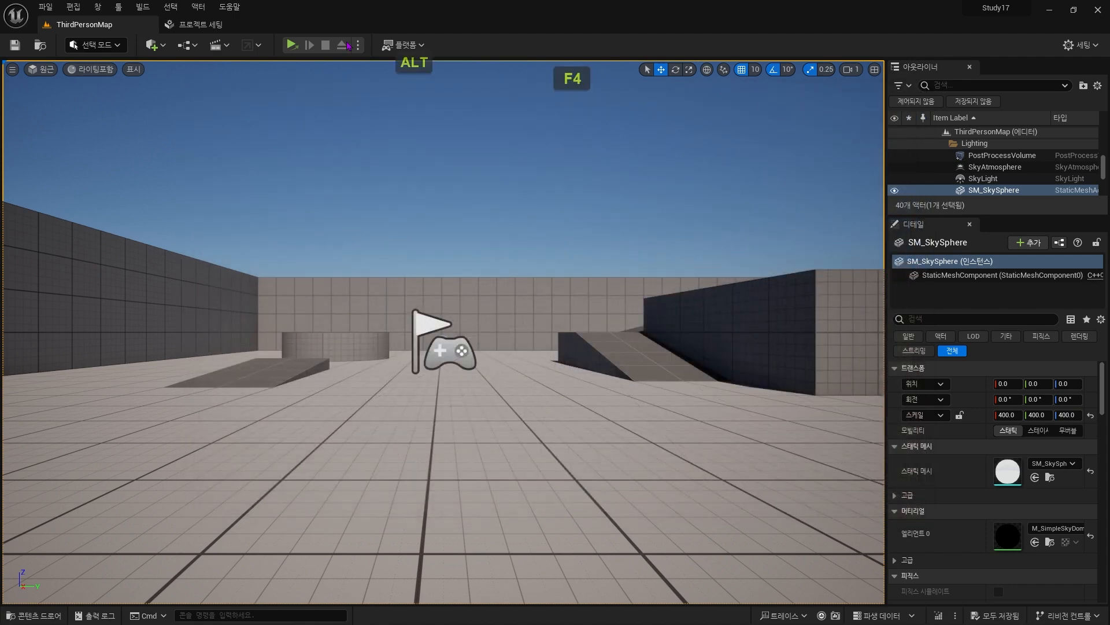
Set the Justification of the Loading Complete Text's Appearance to Center in the project settings.
click(197, 24)
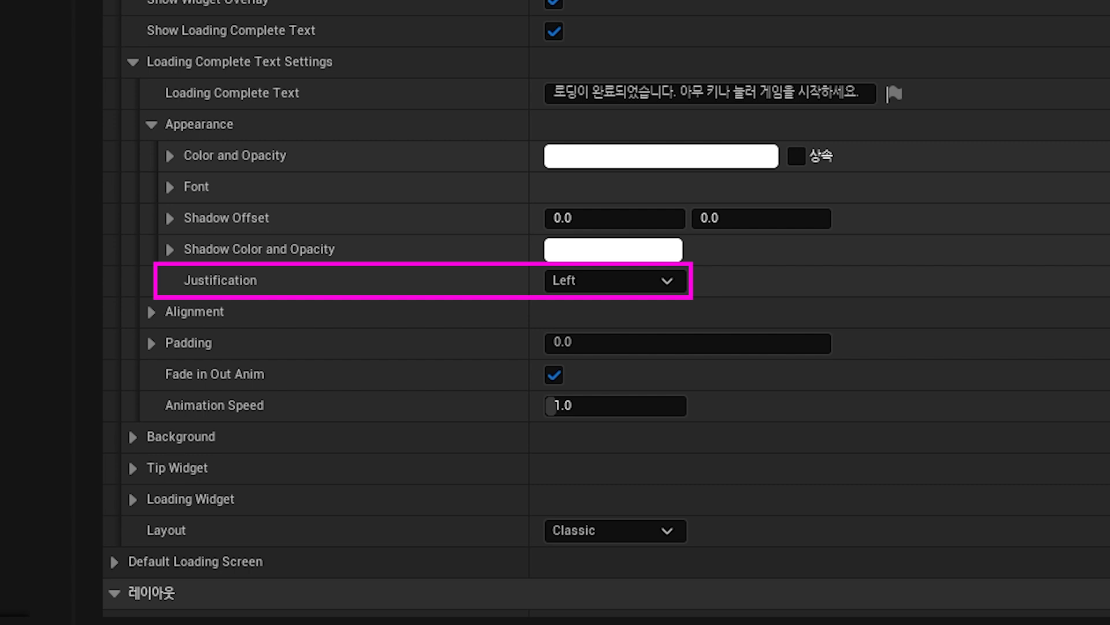
click(668, 280)
click(613, 325)
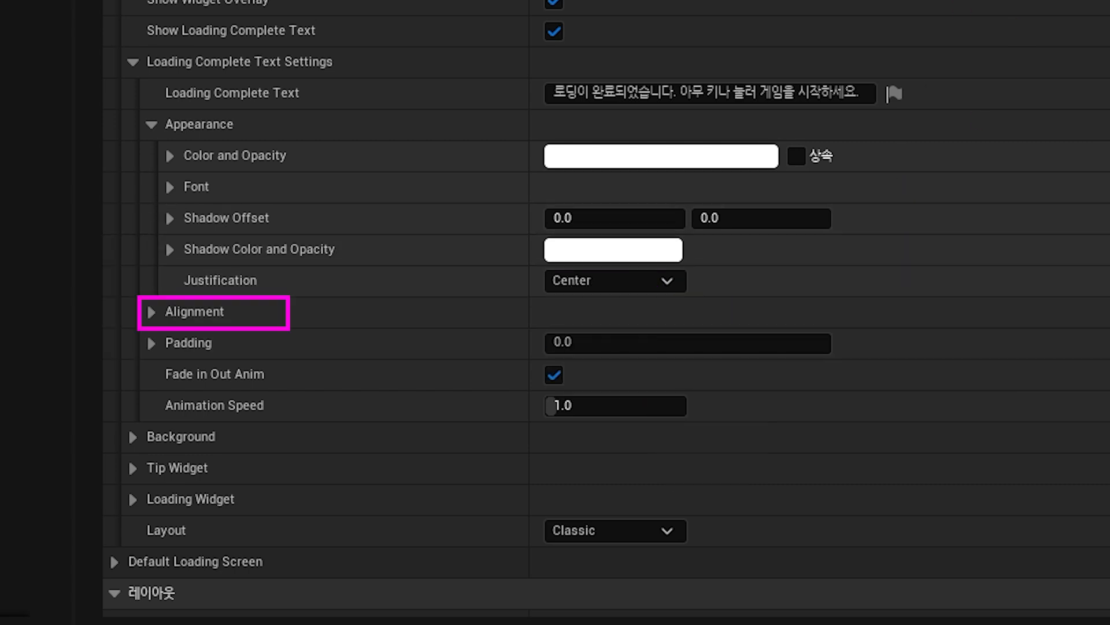
Set the Loading Complete Text's Horizontal Alignment to Right and its Vertical Alignment to Top.
click(152, 312)
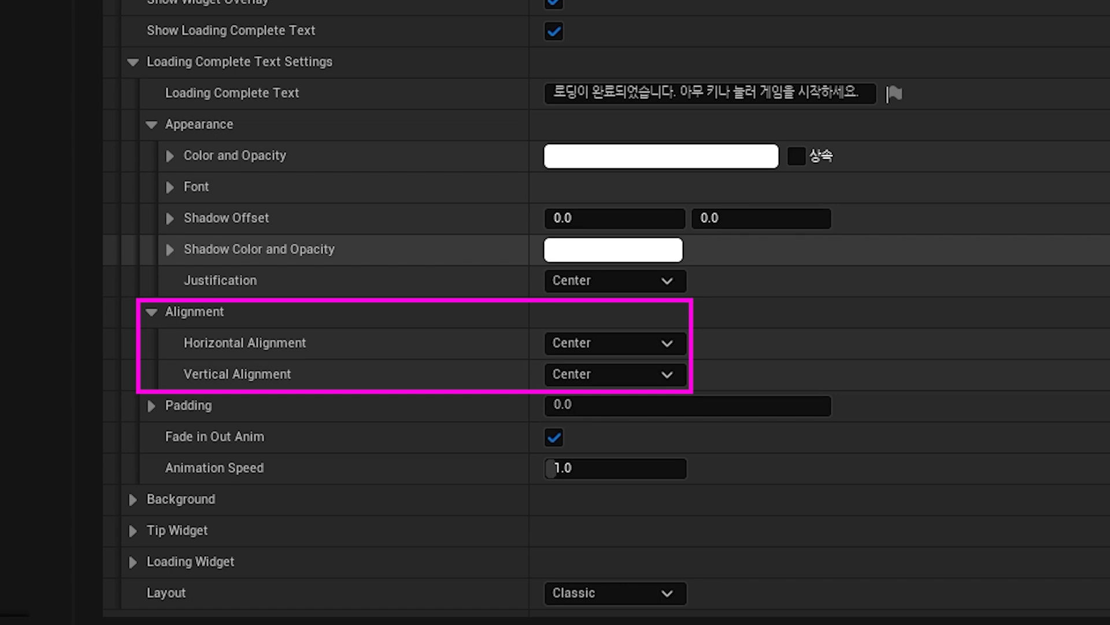
click(665, 347)
click(652, 439)
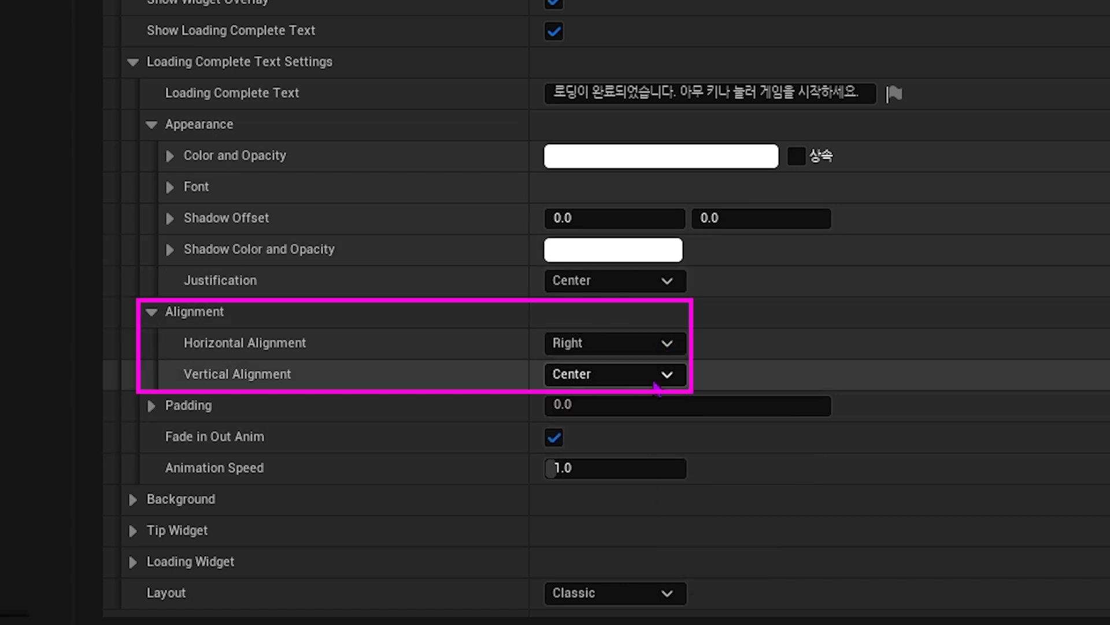
click(653, 374)
click(649, 421)
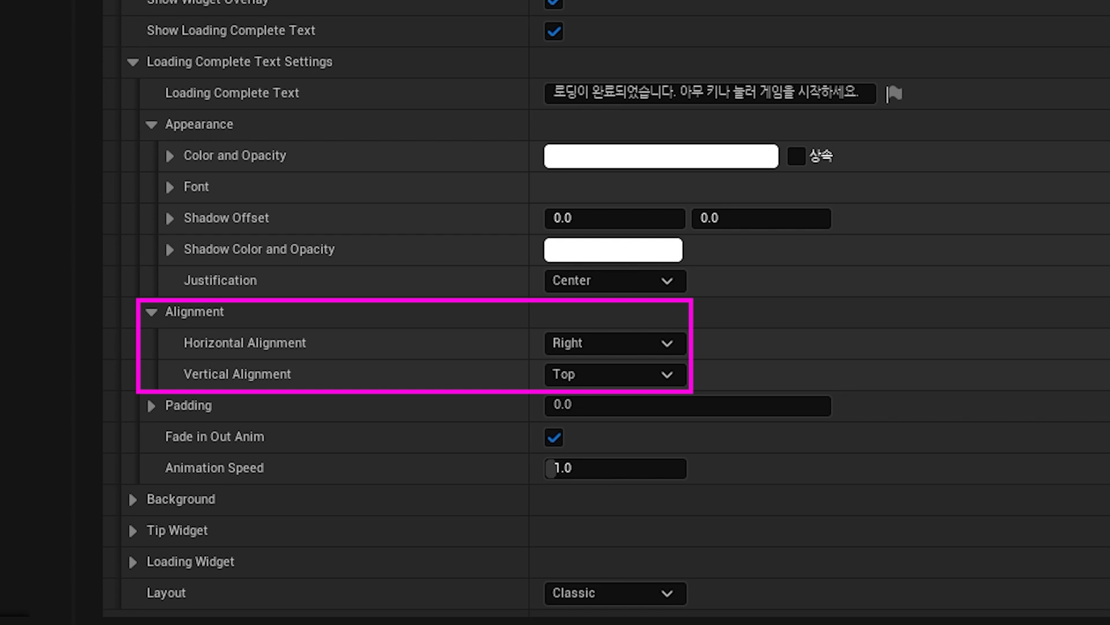
Return the Loading Complete Text's Horizontal Alignment and Vertical Alignment to Center.
click(671, 345)
click(652, 409)
click(659, 379)
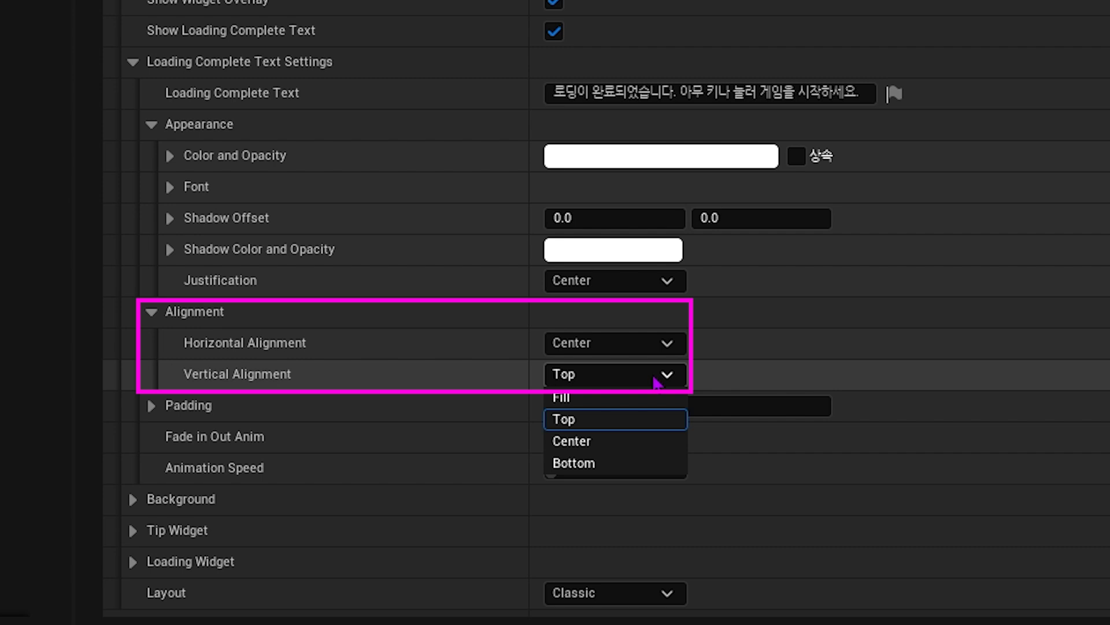
click(644, 444)
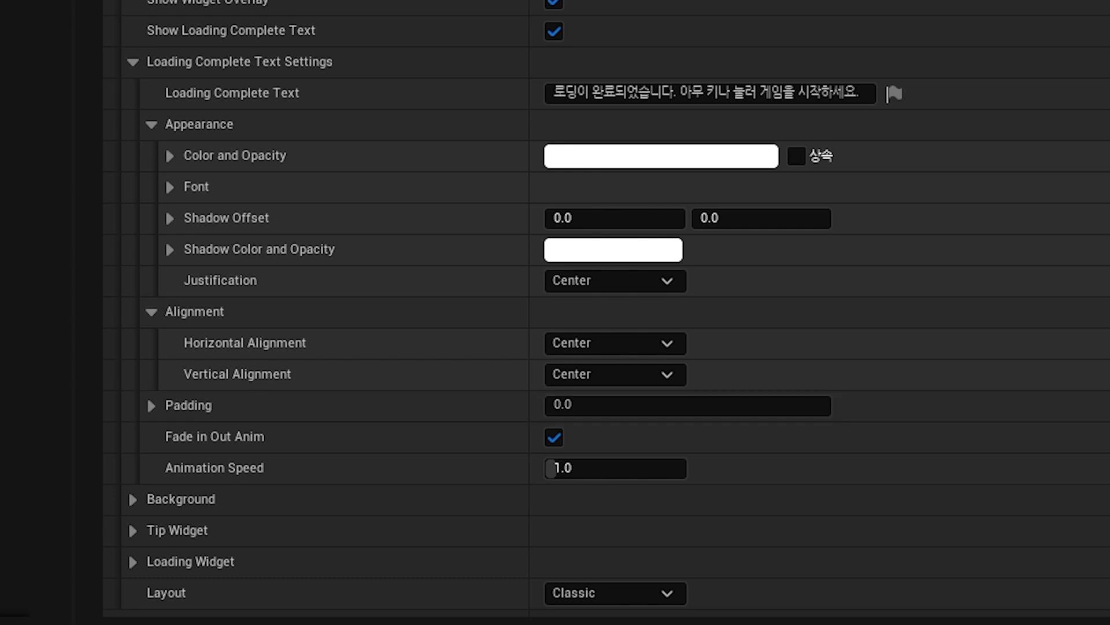
Align the Loading Complete Text to Right and Top again and give it a Padding of 50 on all sides.
click(665, 342)
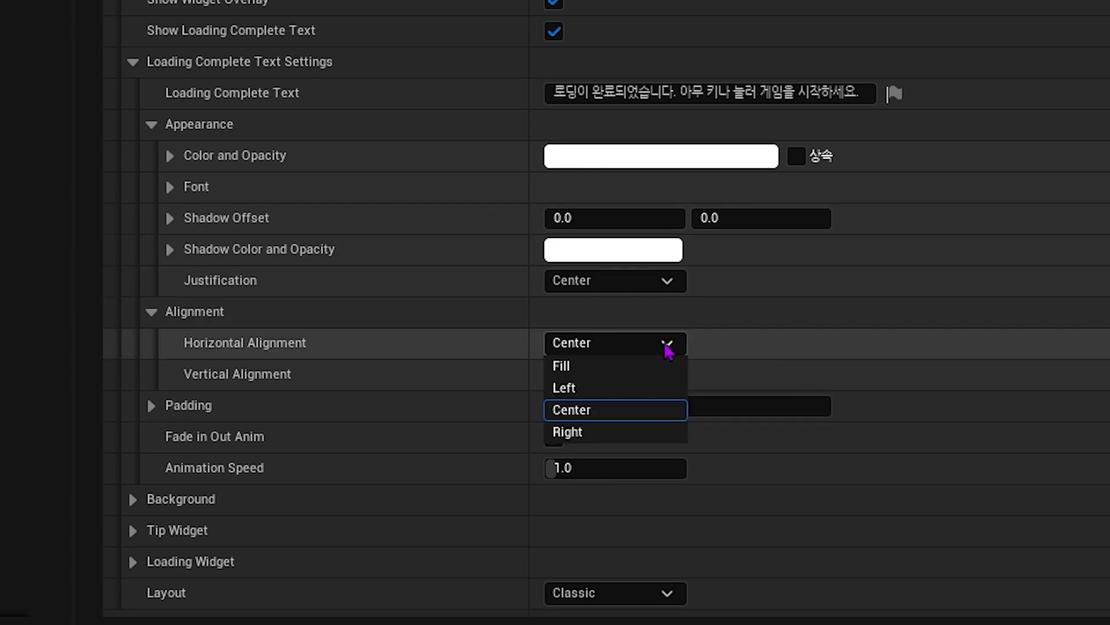
click(662, 432)
click(668, 374)
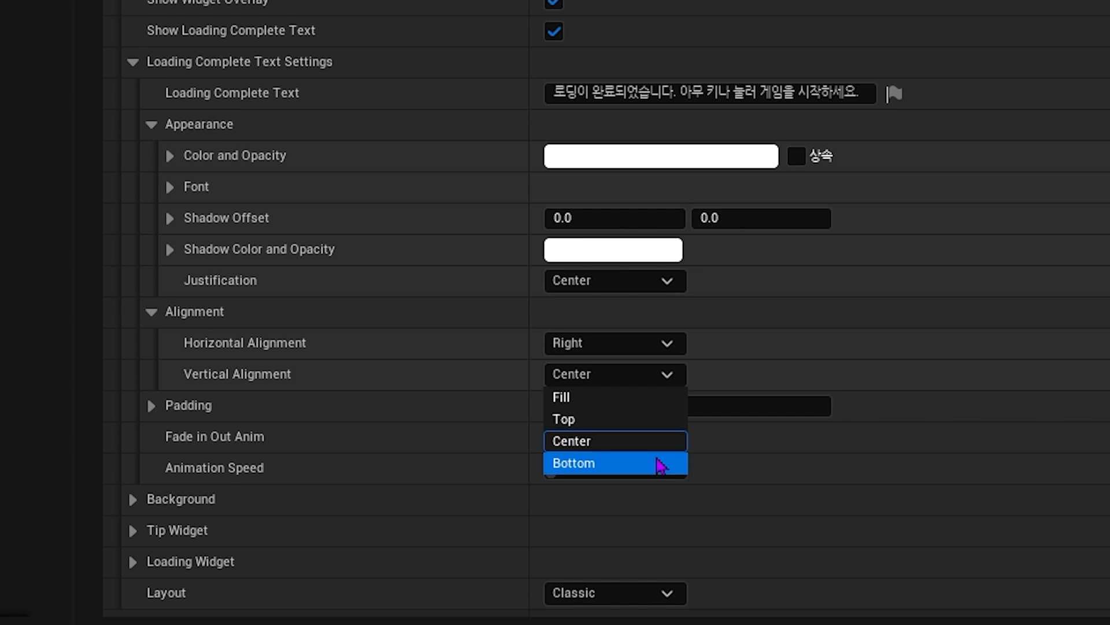
click(665, 422)
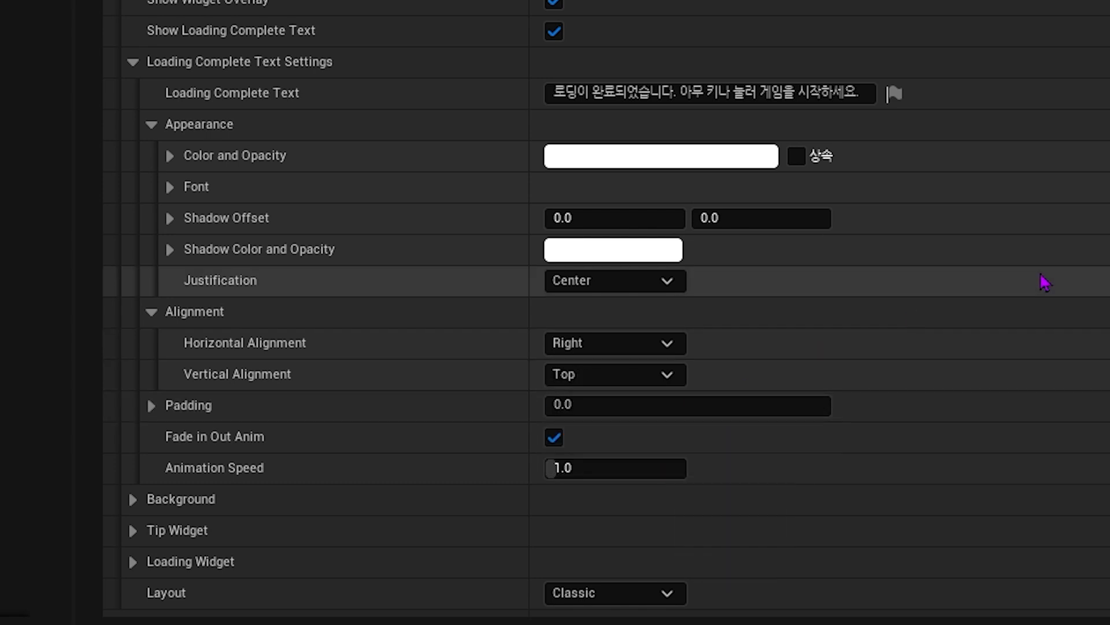
click(151, 405)
click(648, 407)
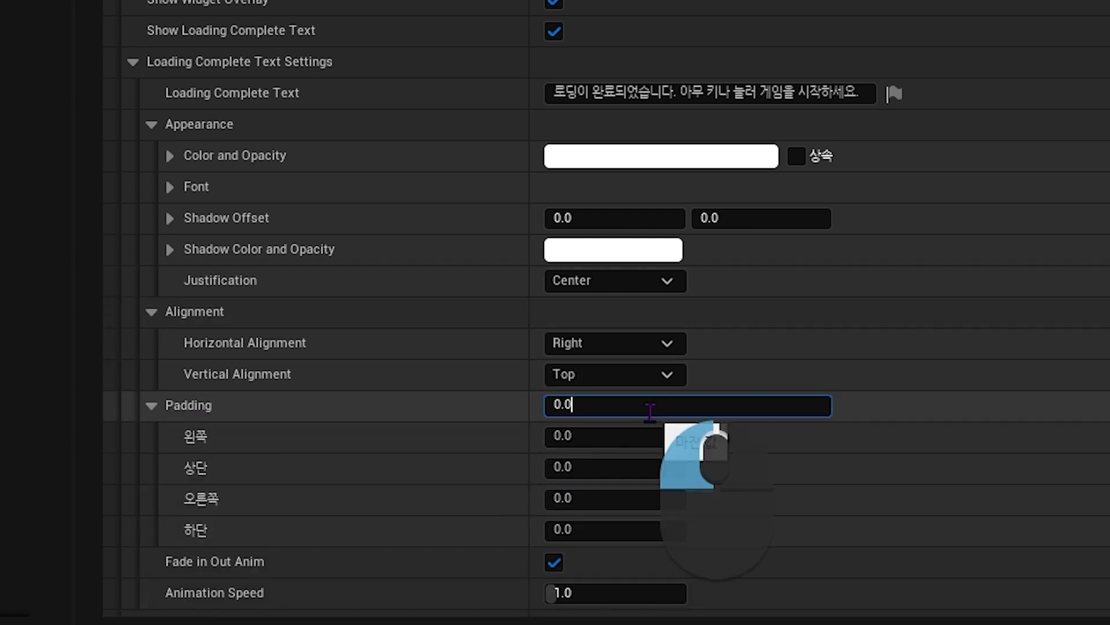
text(50)
key(Return)
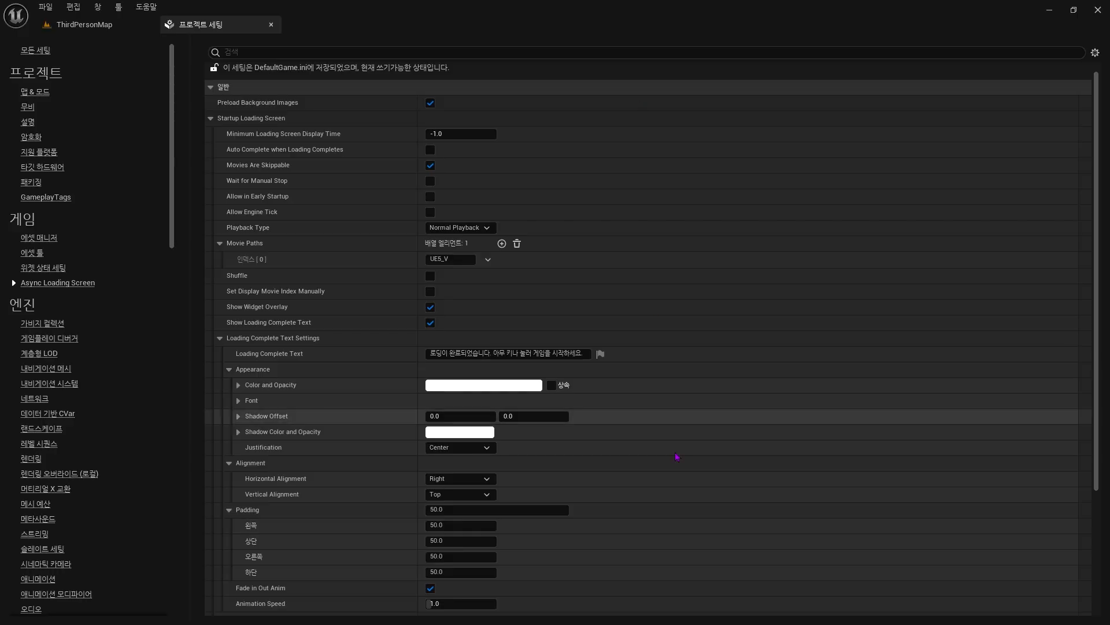
Restore the Loading Complete Text to Center alignment horizontally and vertically, and reset its Padding to 0.
click(462, 479)
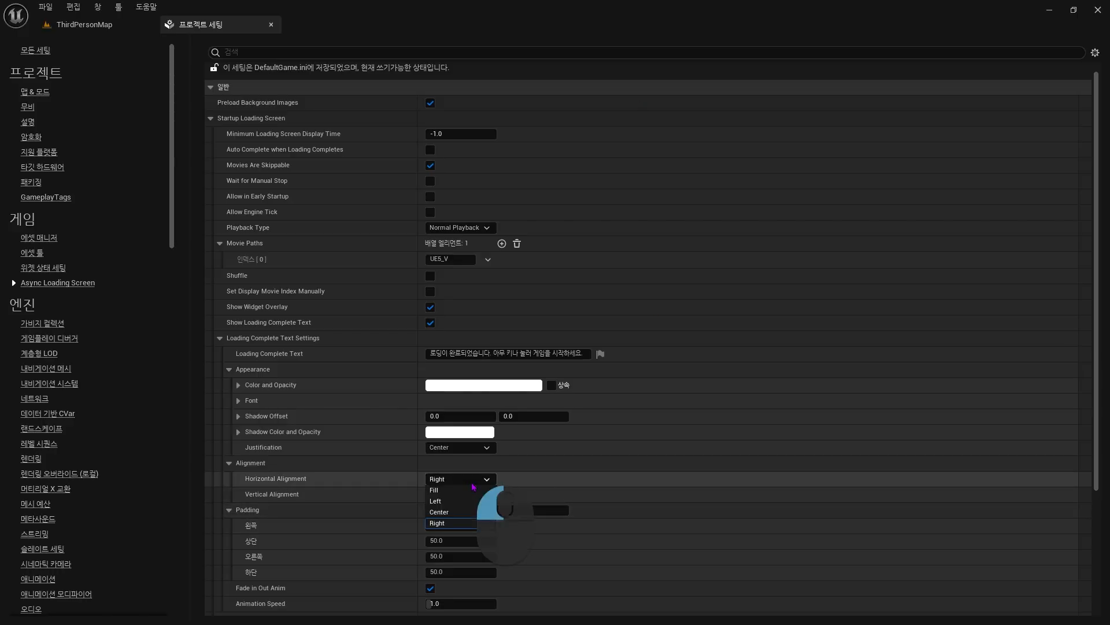
click(460, 512)
click(460, 495)
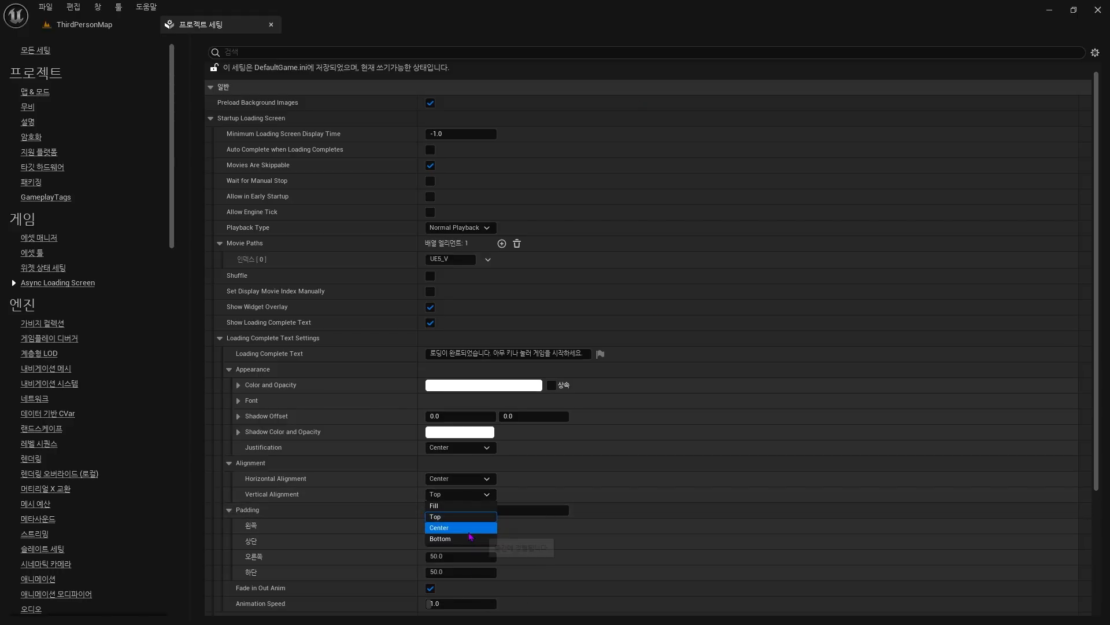
click(461, 527)
click(473, 509)
text(0)
key(Return)
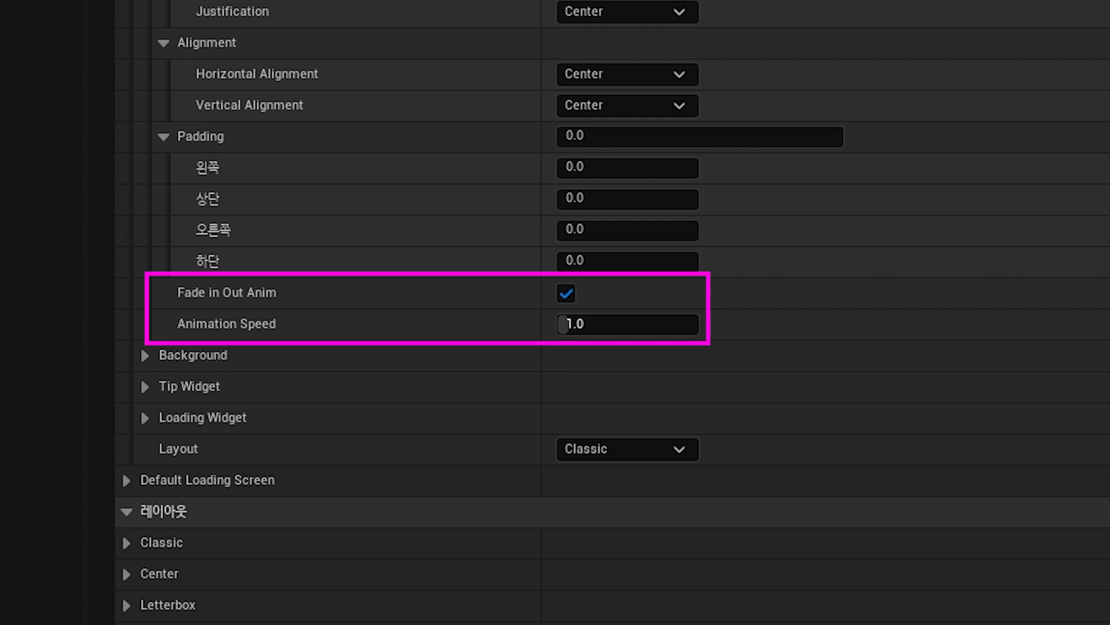
Set the Loading Complete Text's fade Animation Speed to 2.0.
click(628, 324)
text(2)
key(Return)
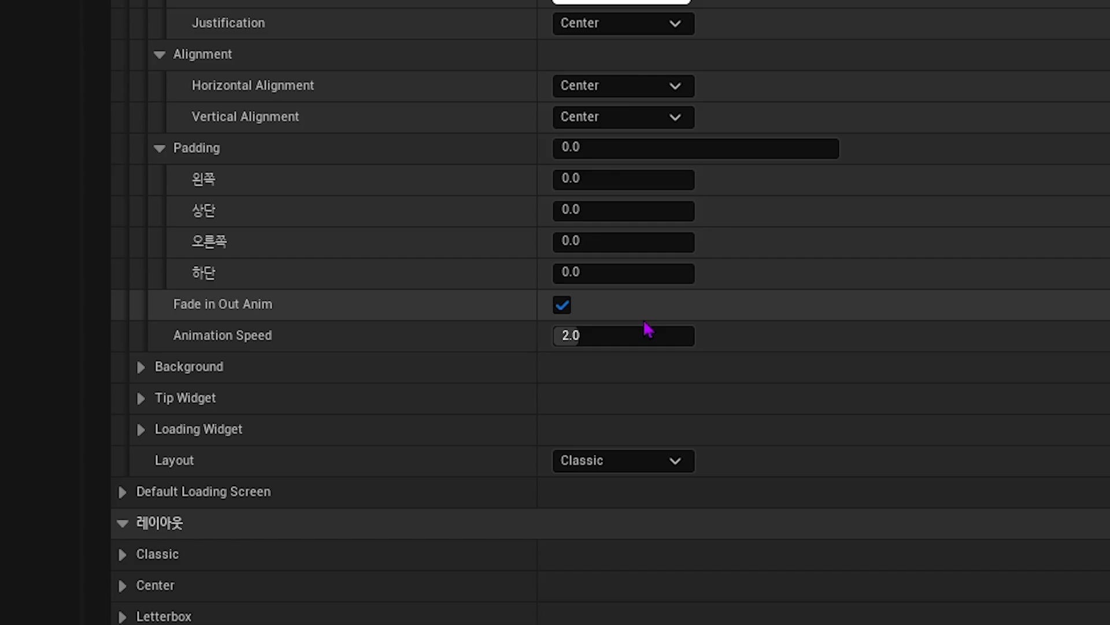
Set the Loading Complete Text's Animation Speed to 0.5, test the fade in a standalone game, and close the game.
click(645, 327)
text(0.5)
key(Return)
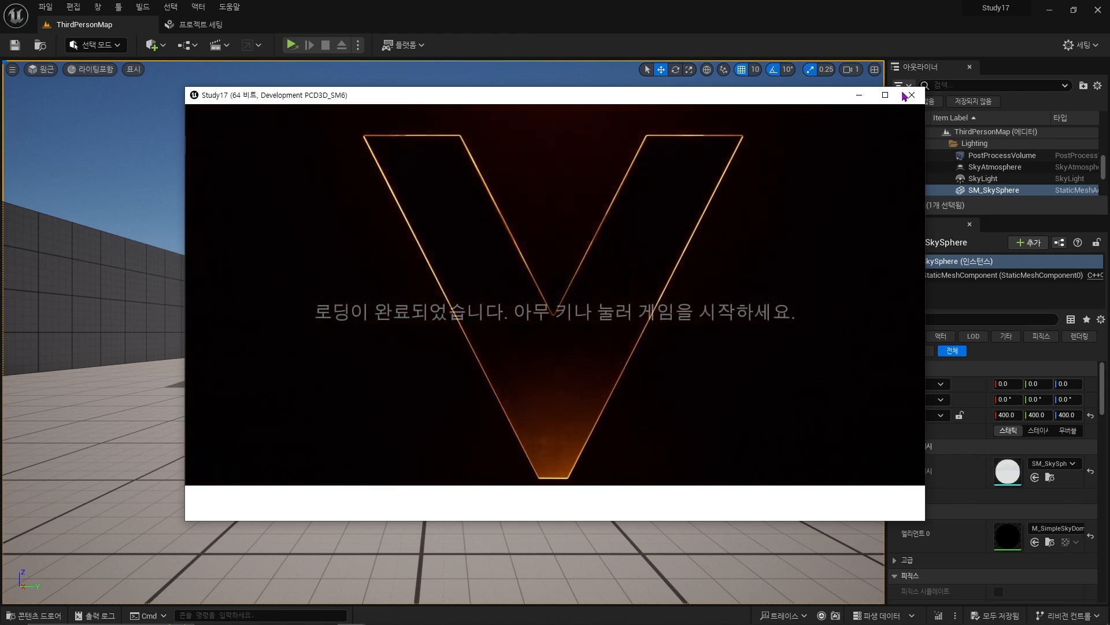
click(910, 95)
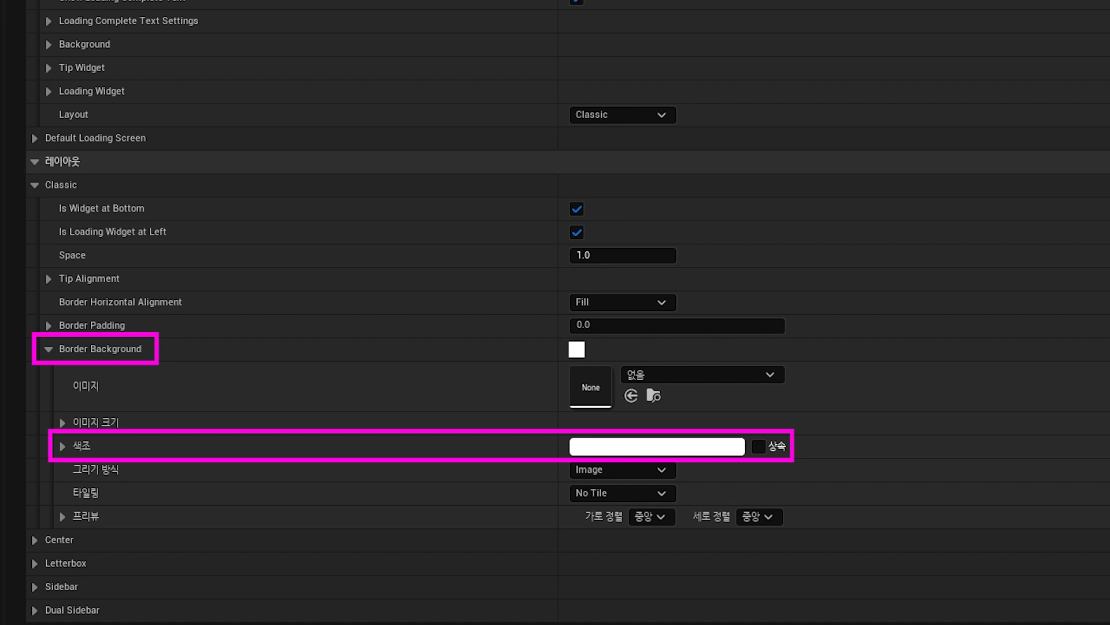
Set the Classic layout's Border Background tint to black with an alpha of 0.5.
click(669, 447)
drag(925, 306, 920, 418)
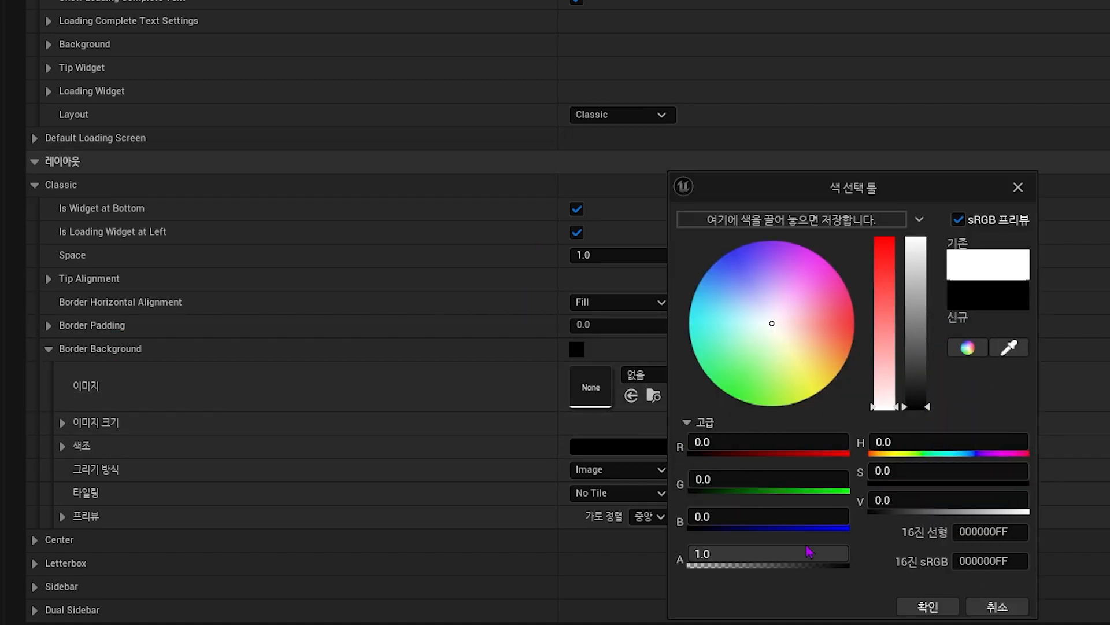
click(785, 554)
text(.5)
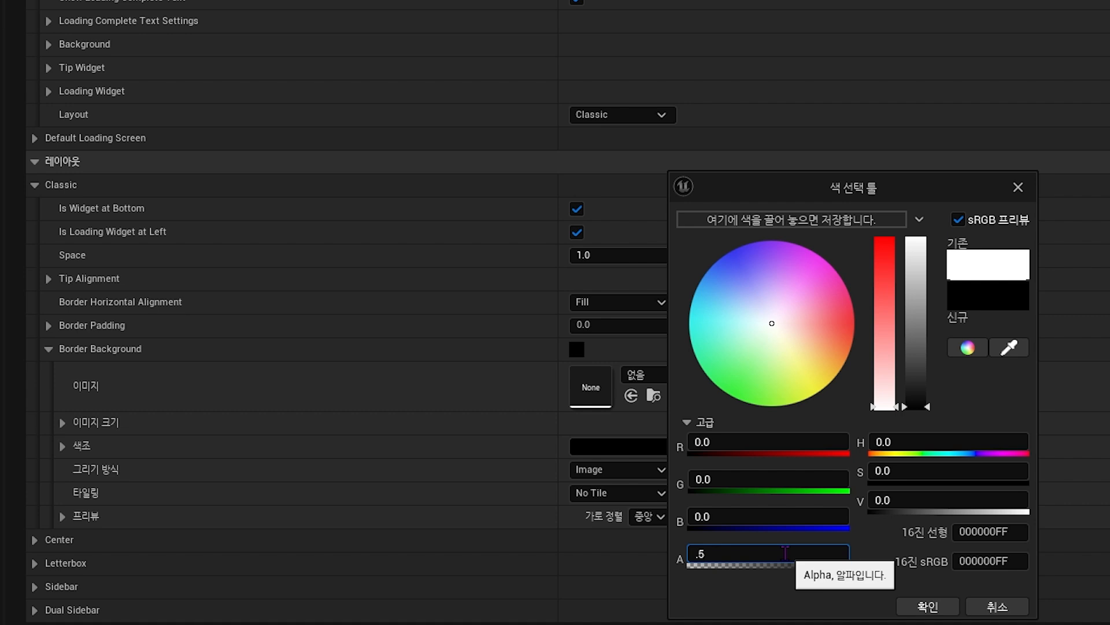
key(Return)
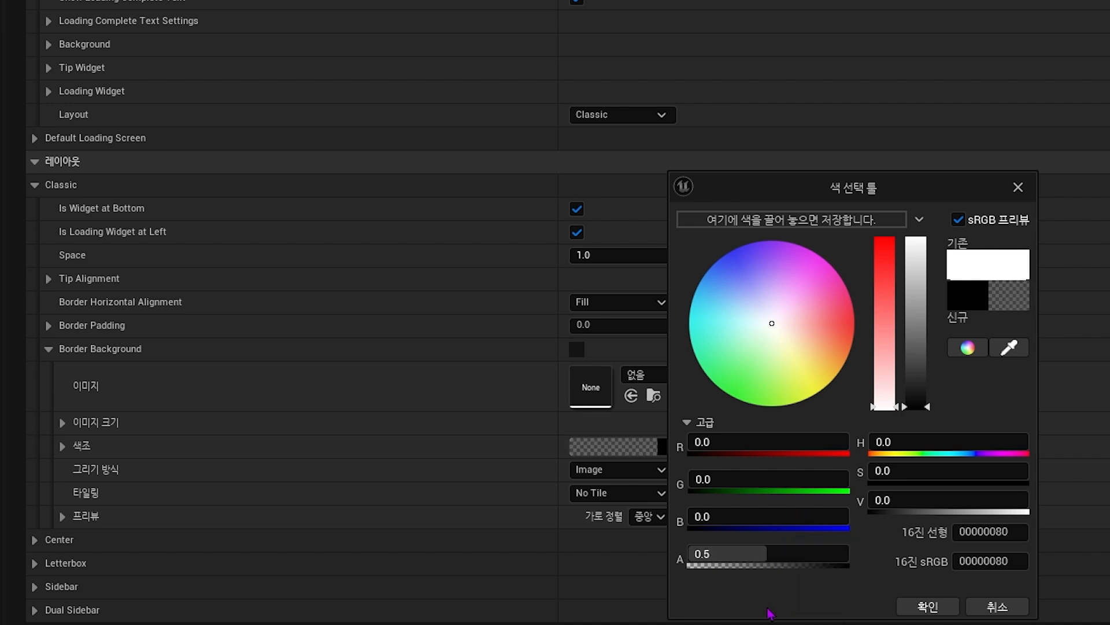
click(927, 606)
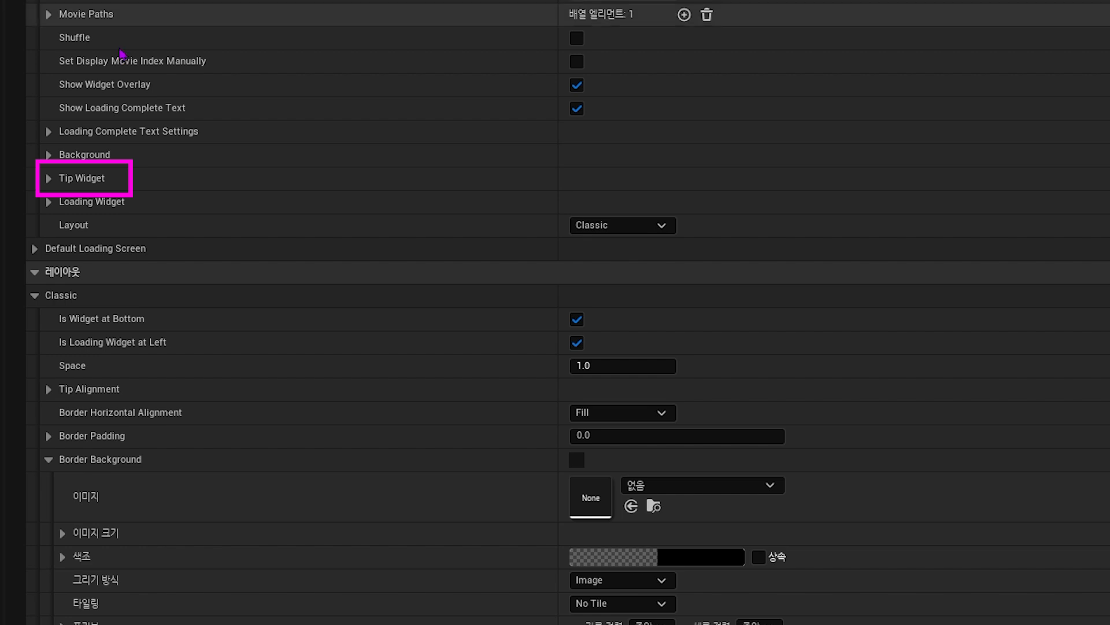
Add a Tip Text entry to the Tip Widget reading "영상을 끝까지 시청해 주세요.".
click(48, 179)
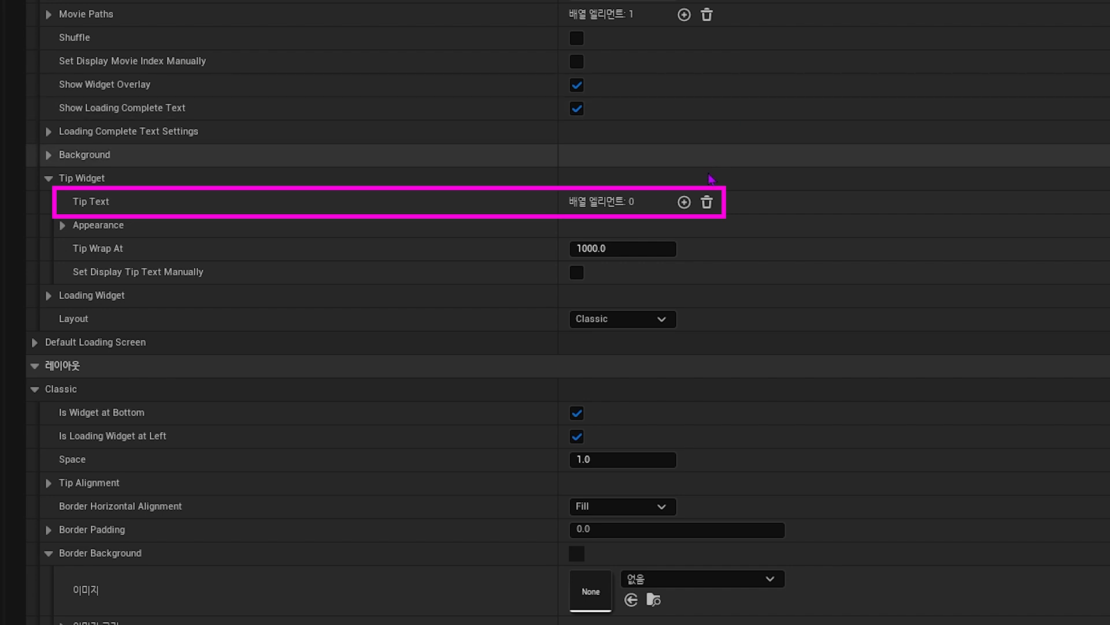
click(684, 202)
click(616, 228)
text(영)
key(BackSpace)
text(상을 끝까지 시청해 주세요.)
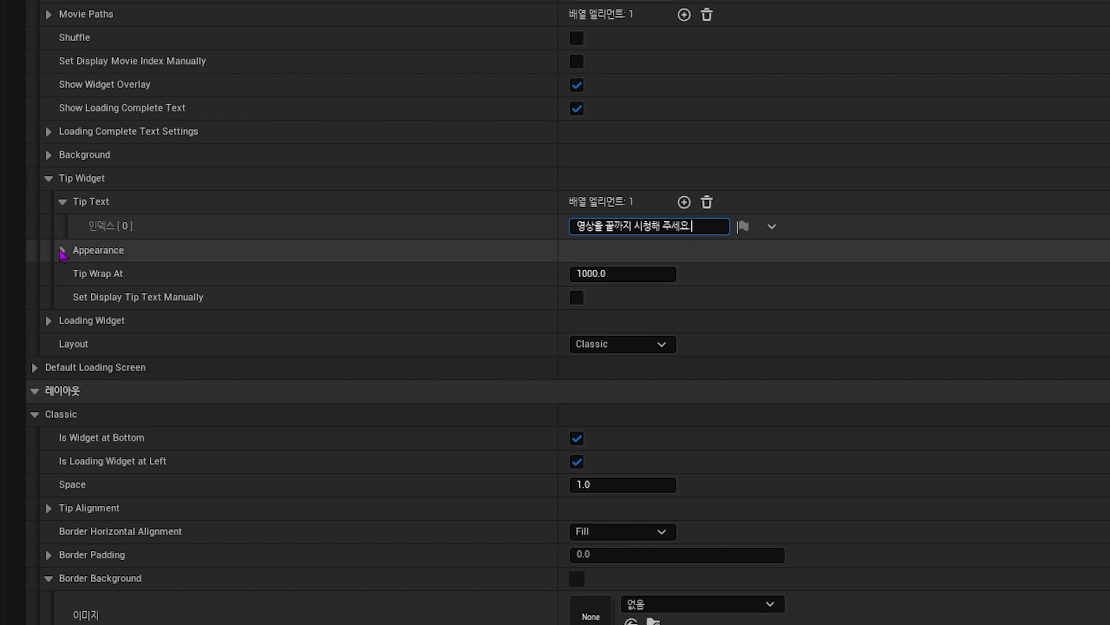
Set the Tip Widget text's Color and Opacity to pure red in its Appearance settings.
click(62, 250)
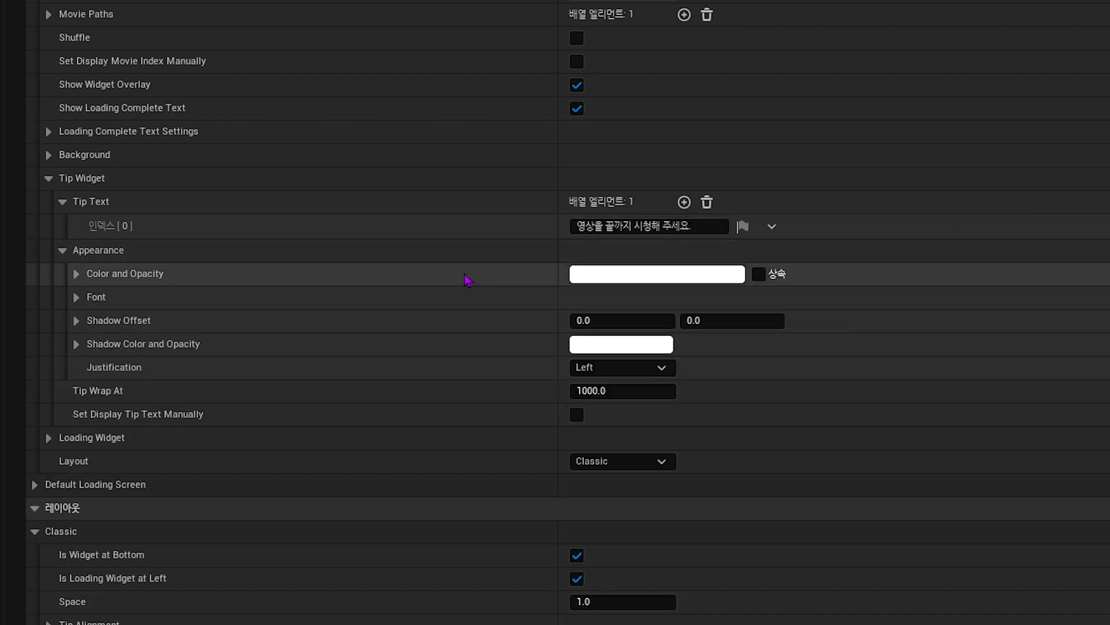
click(621, 281)
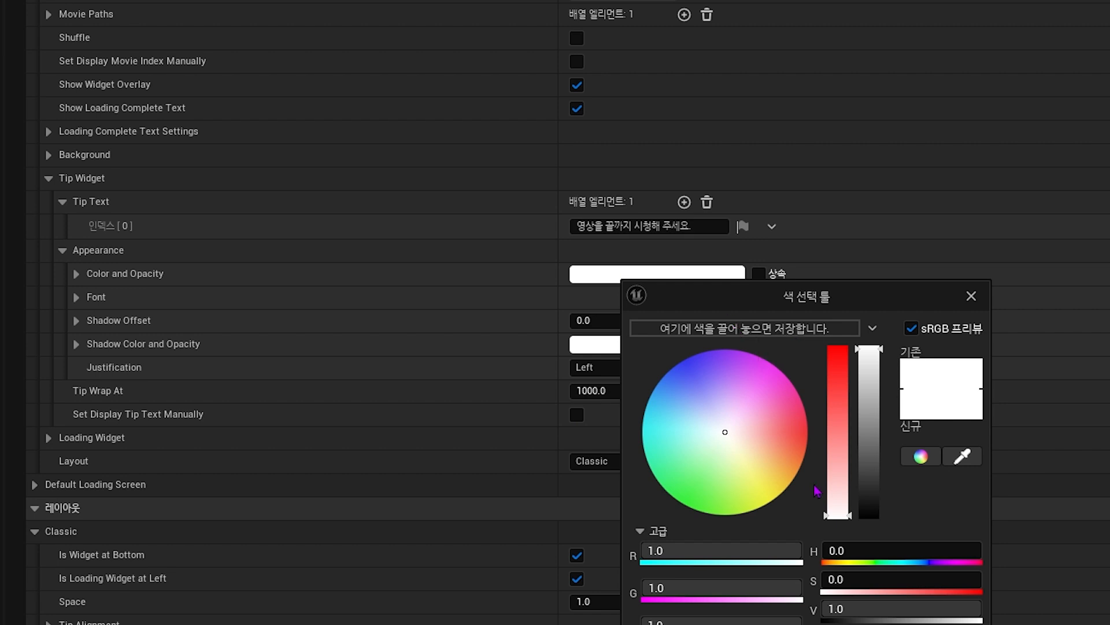
click(807, 432)
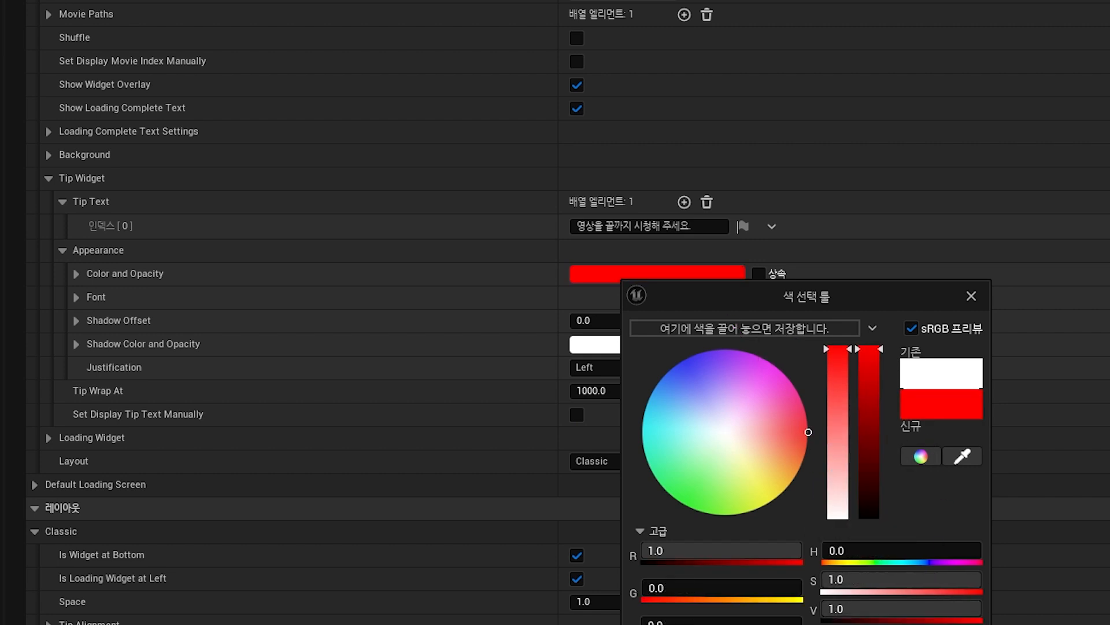
key(Escape)
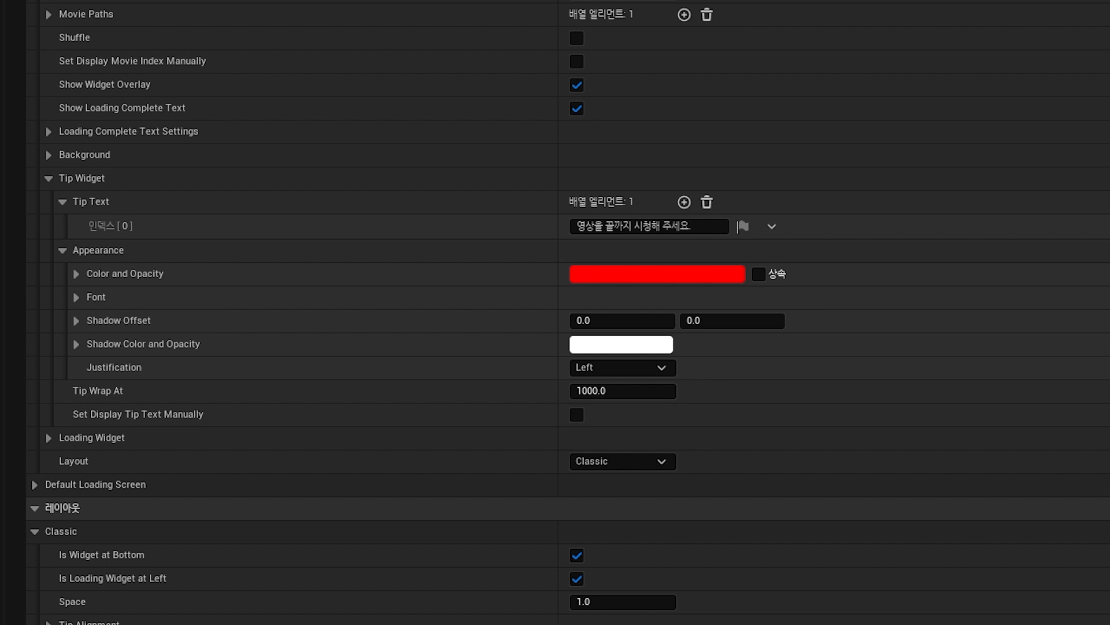
Clear all Tip Text entries and return the tip text's Color and Opacity to white.
click(708, 205)
click(701, 249)
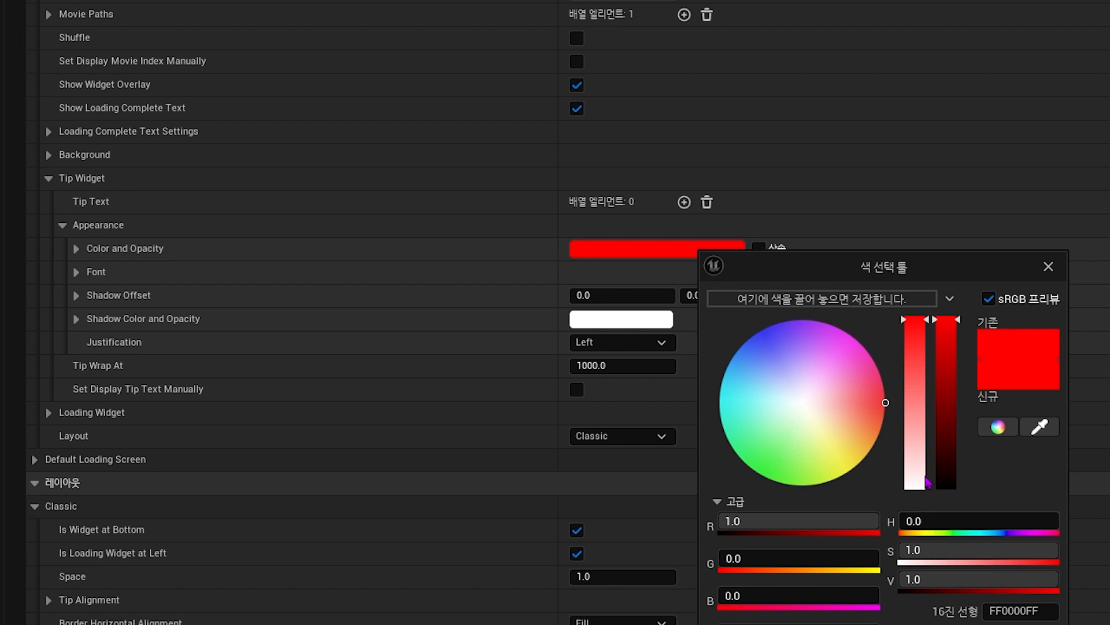
drag(927, 481, 917, 623)
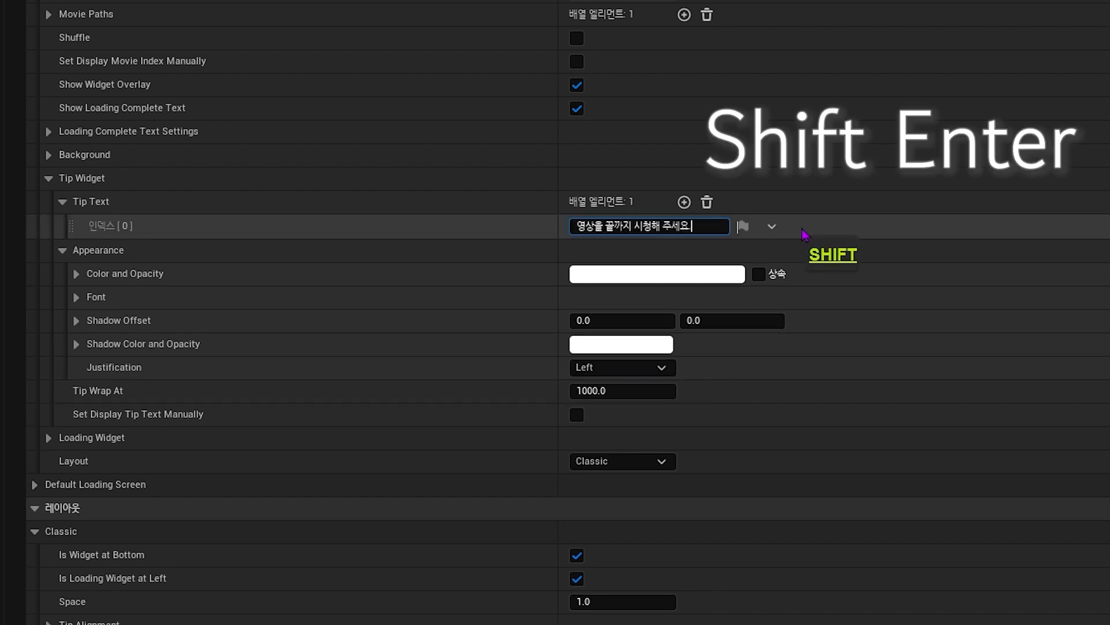
Add a second line reading "Shift Enter" to the first Tip Text entry, and add three more empty entries.
key(shift+Return)
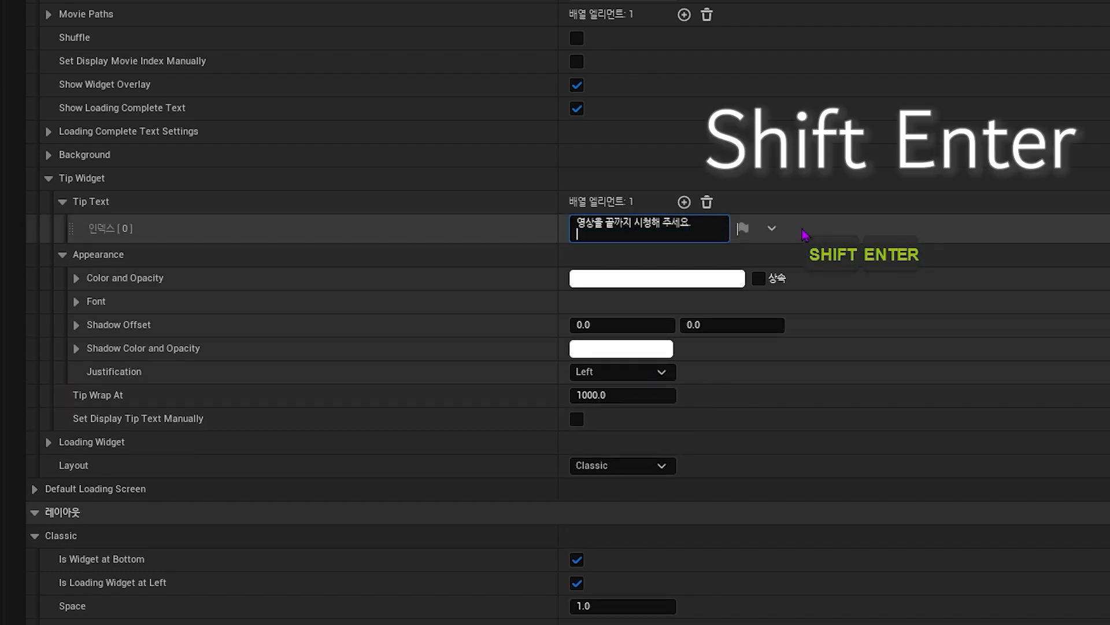
text(Shift Enter)
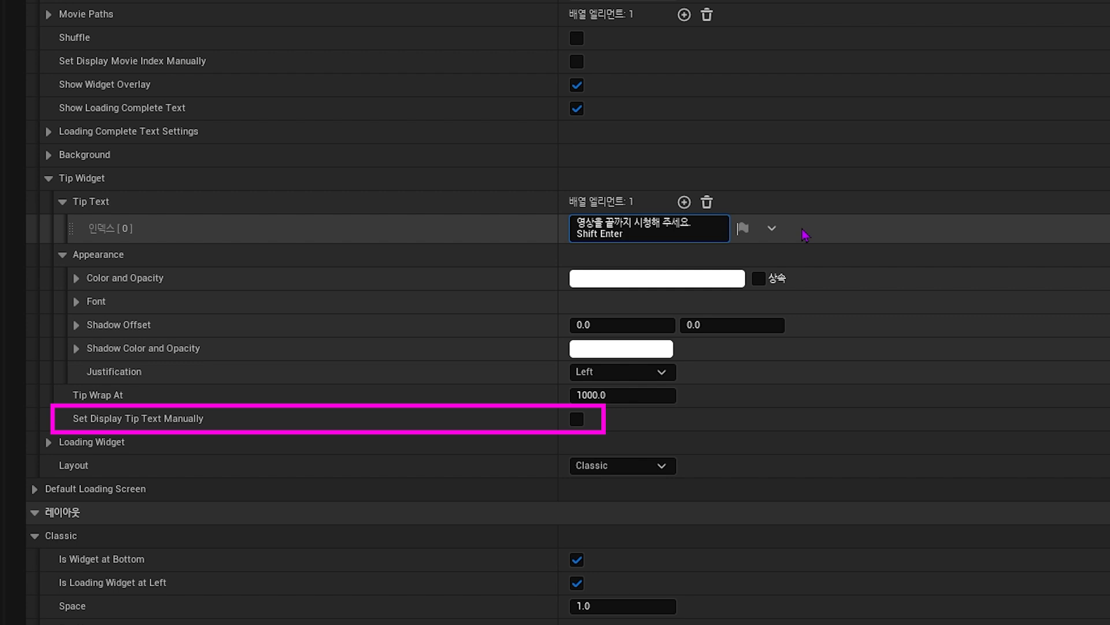
click(802, 227)
click(684, 201)
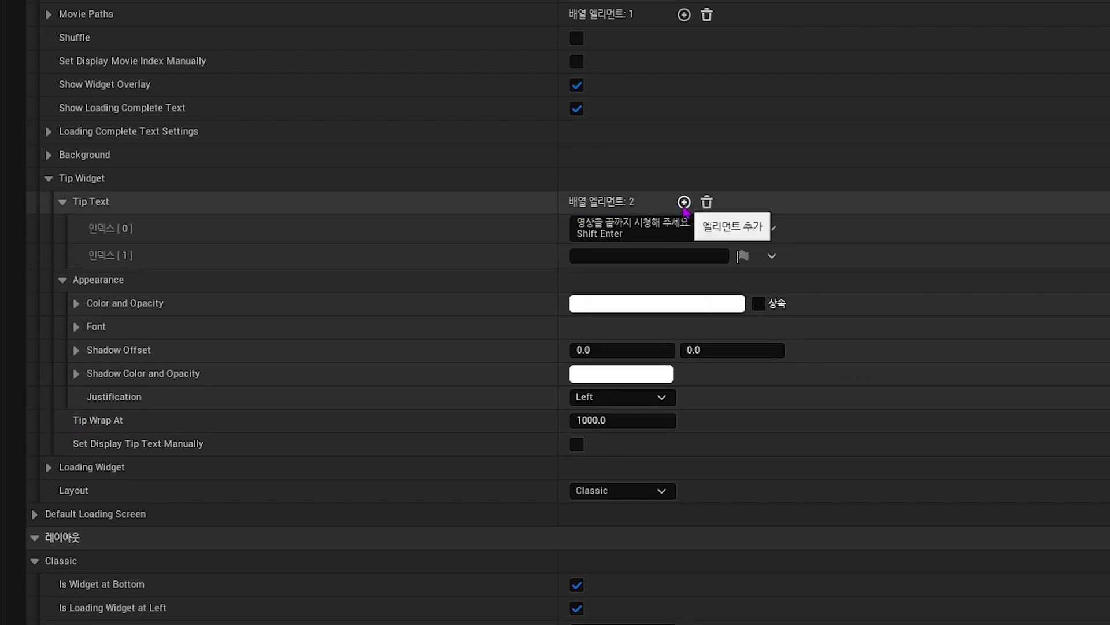
click(684, 201)
click(684, 204)
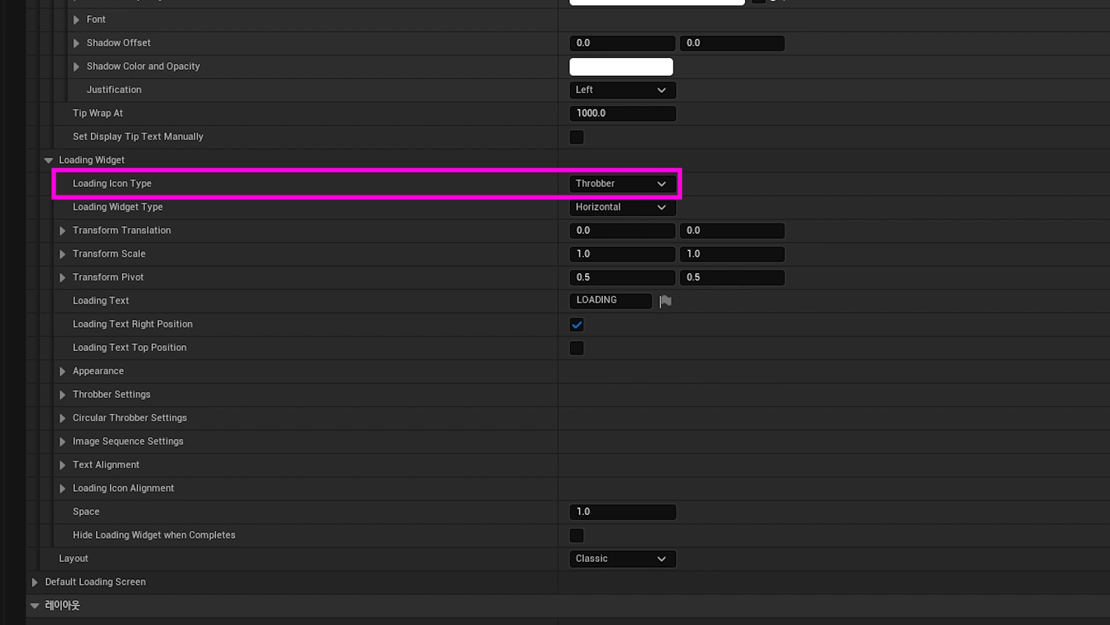
Show the available Loading Icon Type options of the Loading Widget.
click(659, 184)
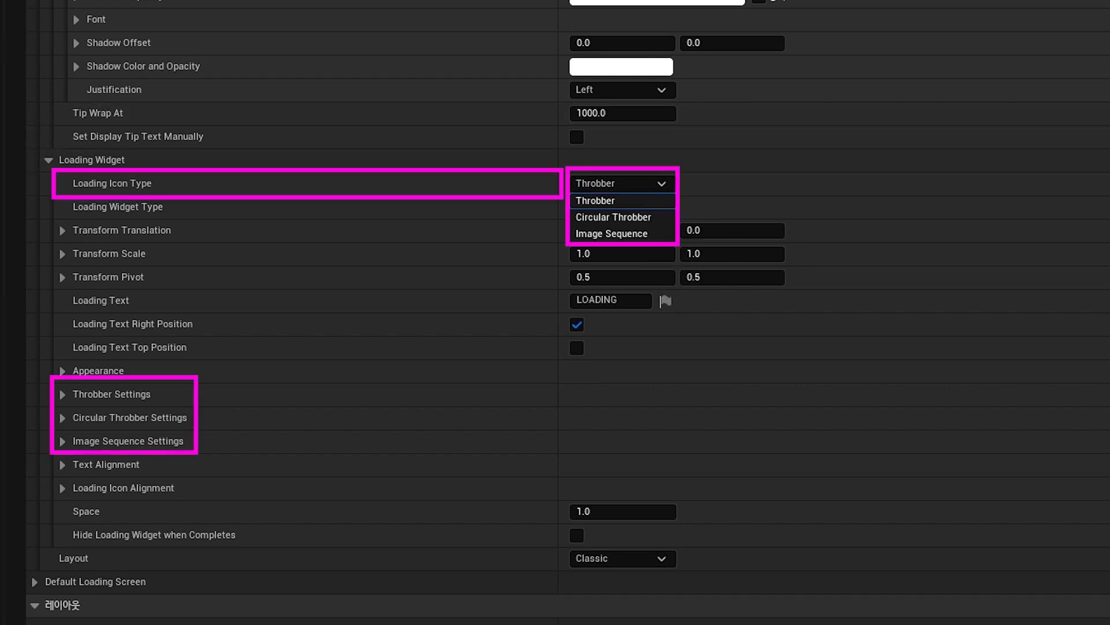
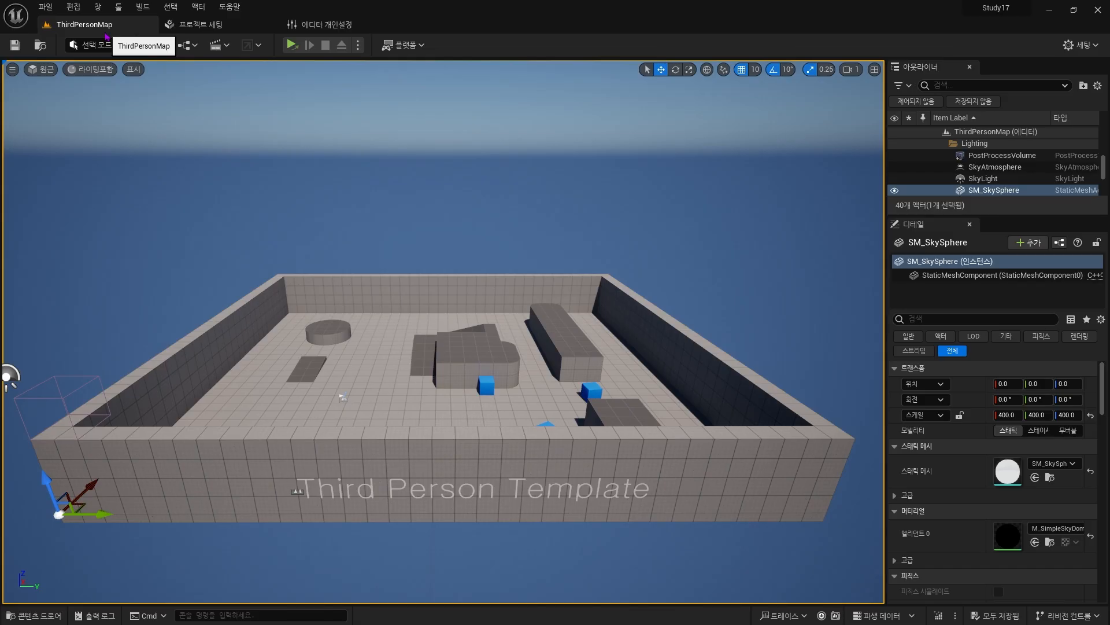
Browse to the Async Loading Screen content folder among the engine's Plugins, show only textures, and shrink the thumbnails.
key(ctrl+space)
click(23, 446)
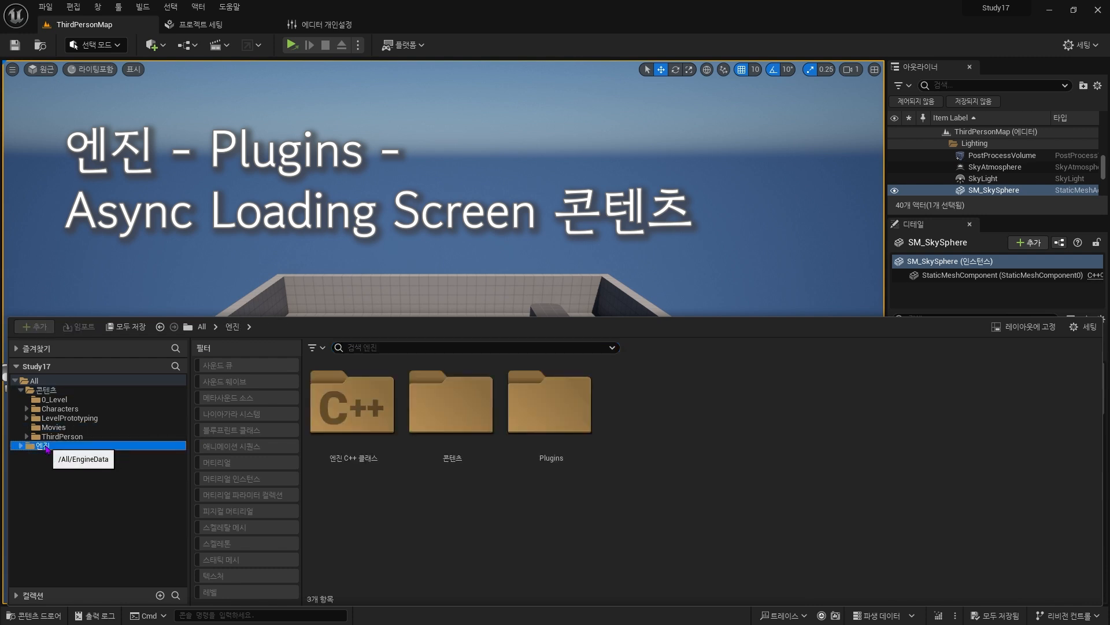
click(20, 445)
click(58, 473)
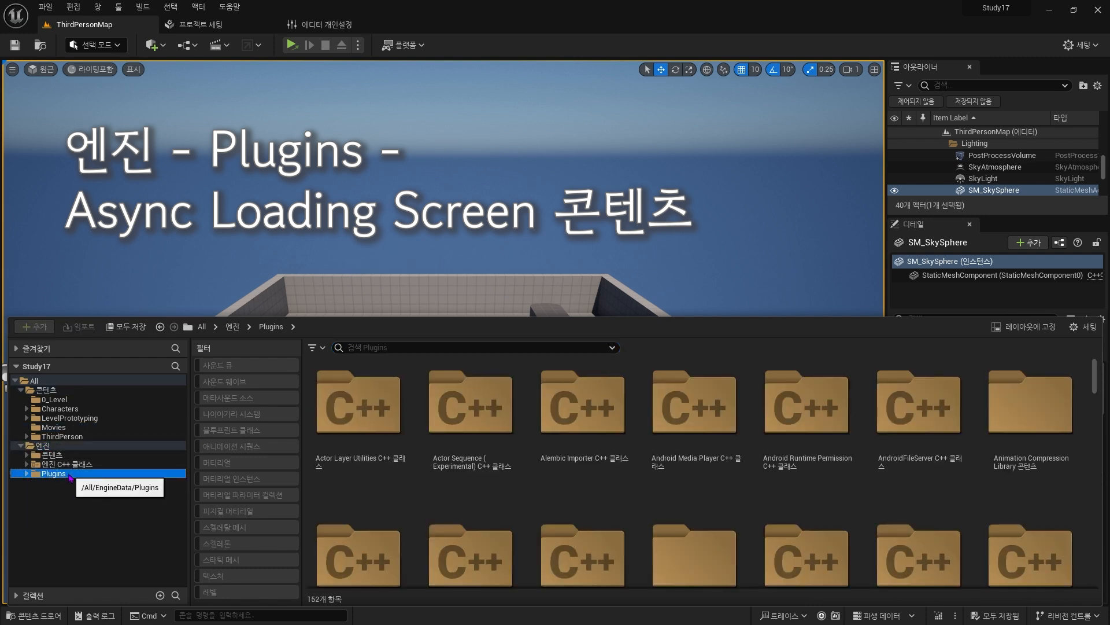
double_click(58, 473)
scroll(115, 497, down, 3)
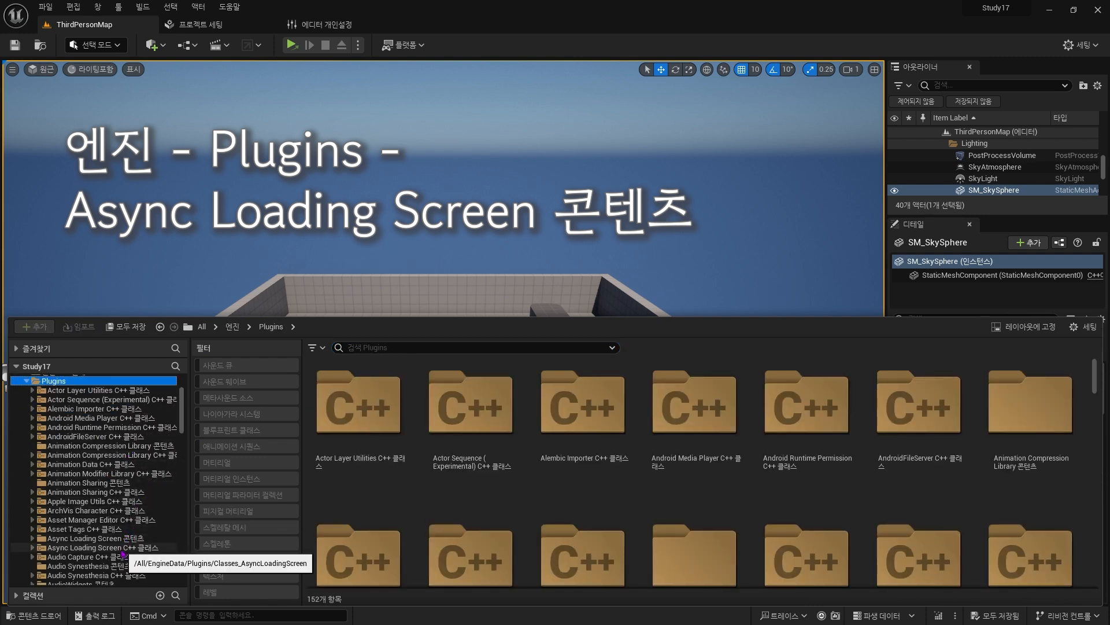
click(95, 537)
click(213, 576)
ctrl+scroll(709, 518, down, 3)
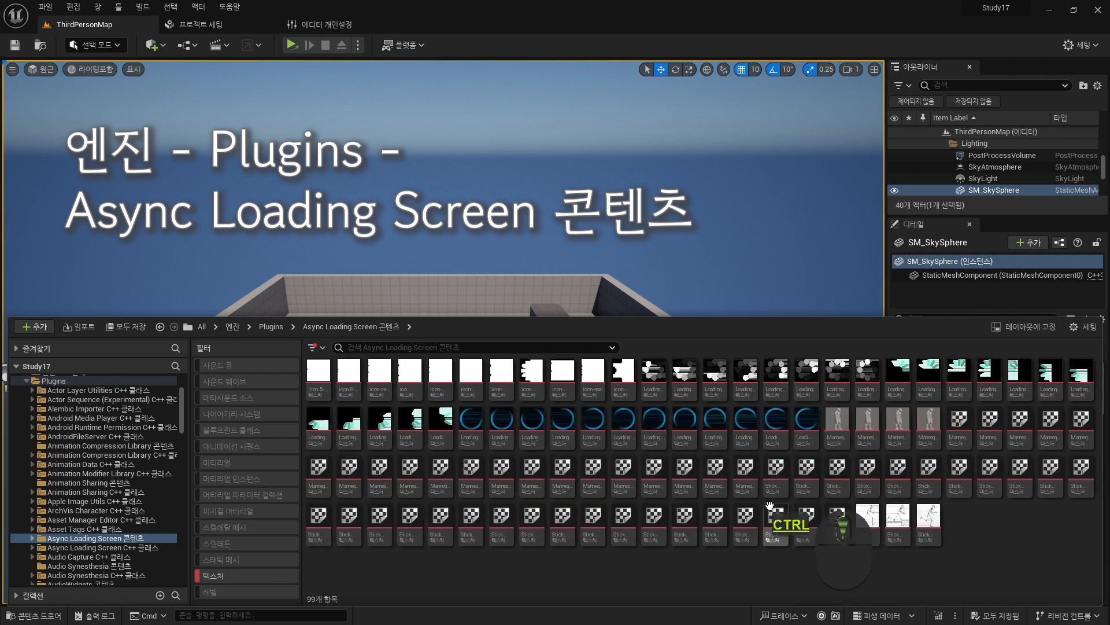
ctrl+scroll(792, 526, up, 2)
ctrl+scroll(792, 526, down, 4)
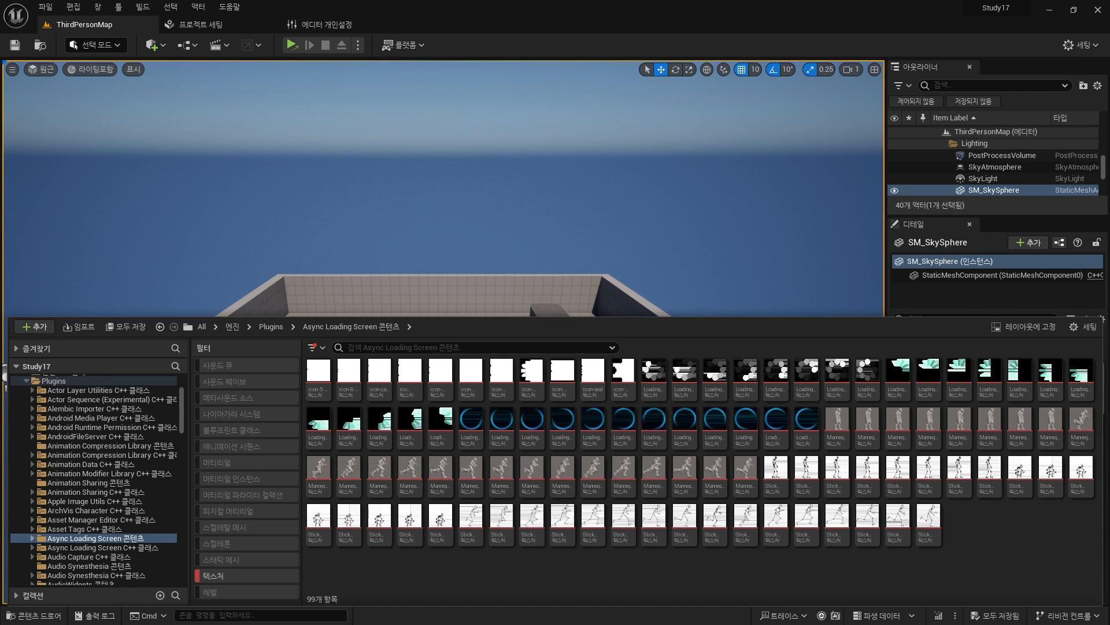
Examine the shapes of the plugin's icon textures, from seal and flower to circle and stars, and close the texture editor.
double_click(481, 383)
click(181, 51)
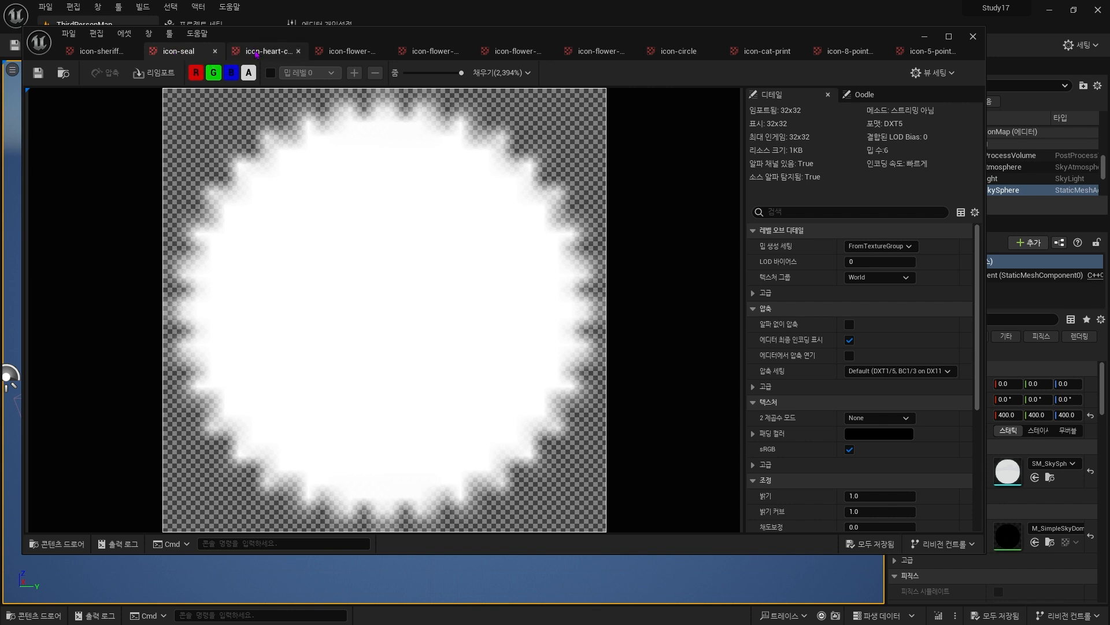
click(257, 53)
click(360, 52)
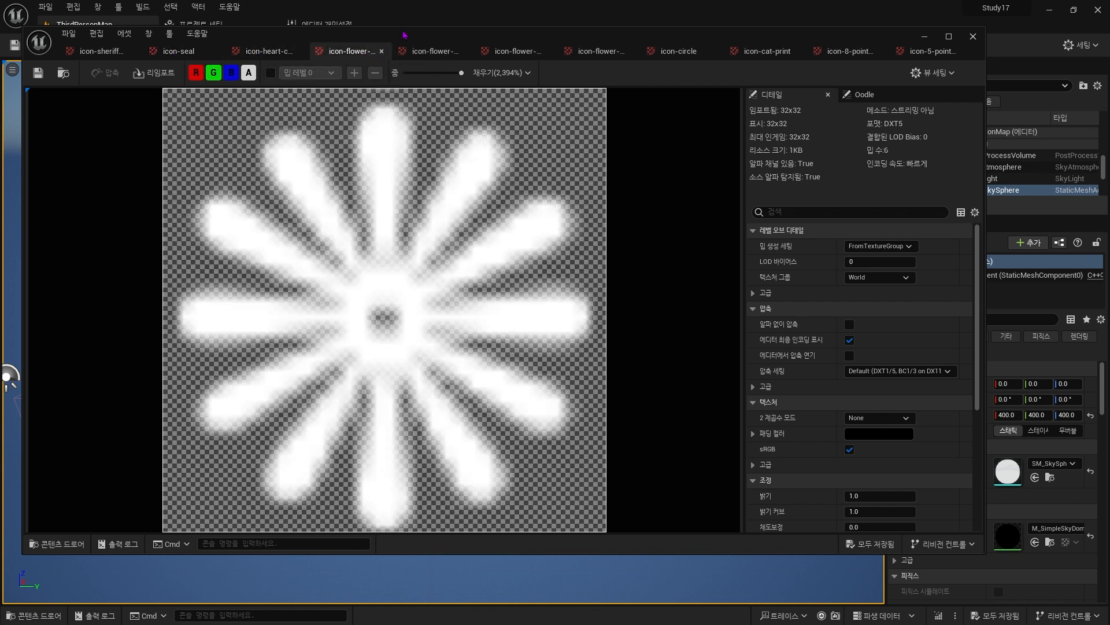
click(434, 51)
click(516, 51)
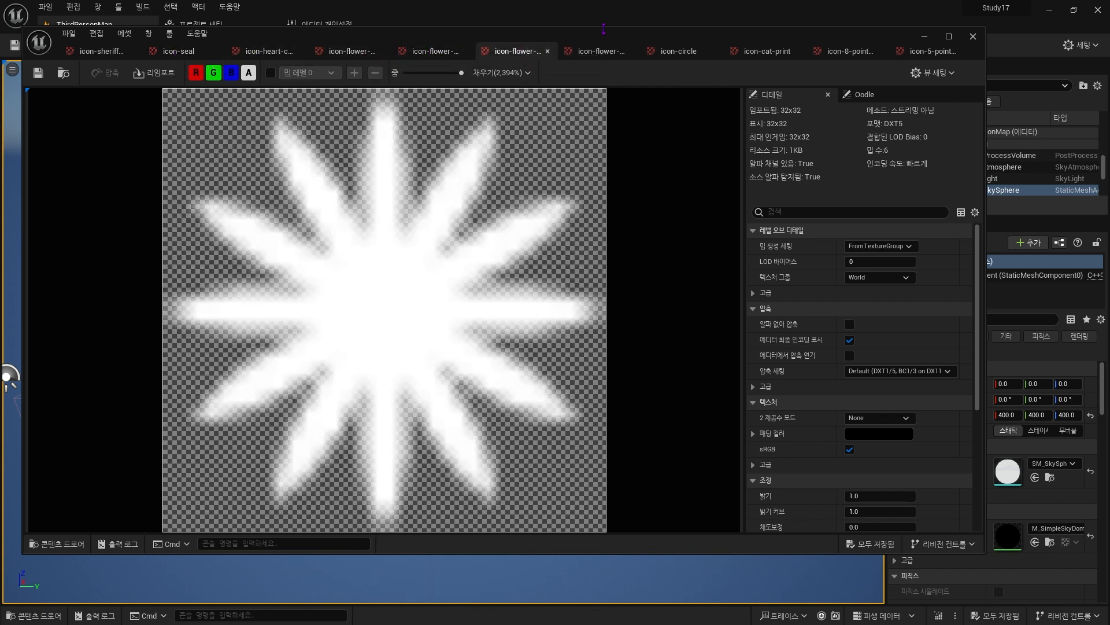
click(611, 53)
click(706, 56)
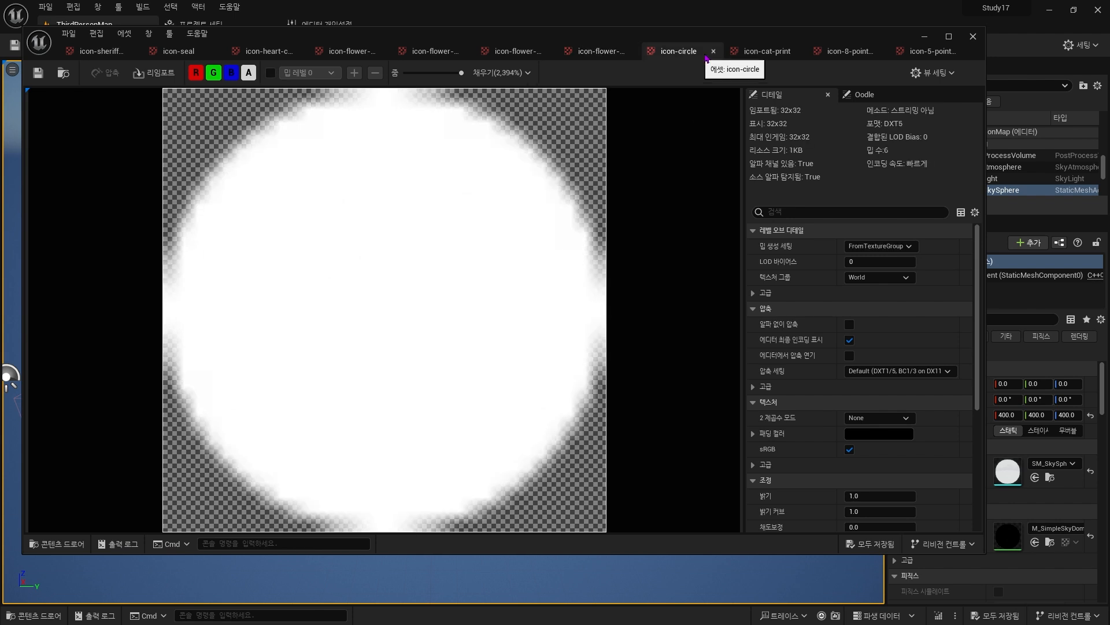
click(783, 54)
click(846, 54)
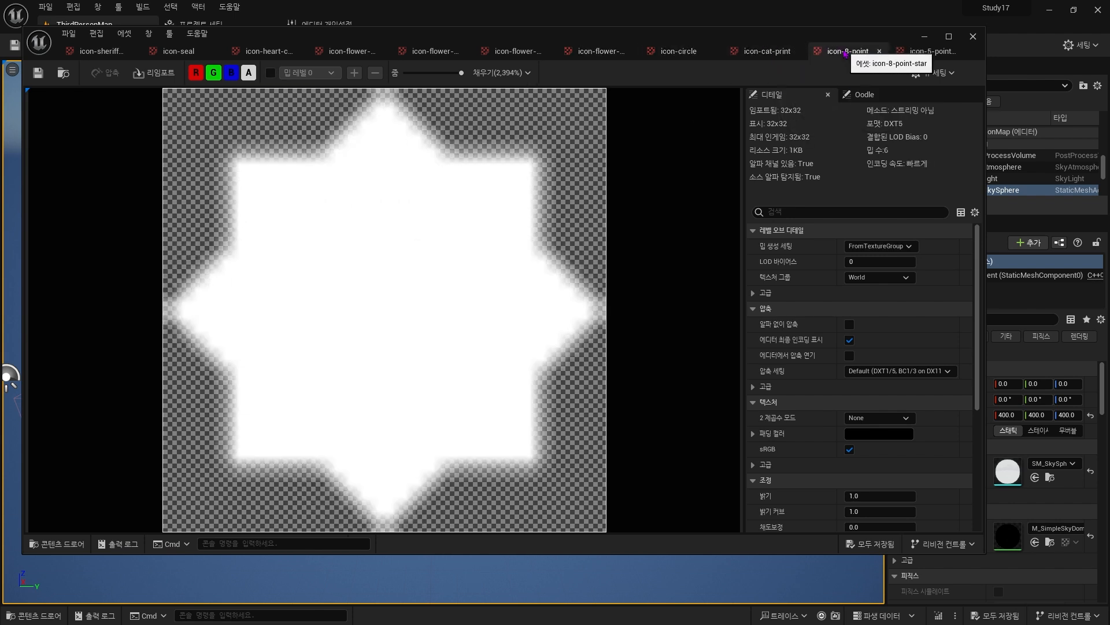
click(932, 52)
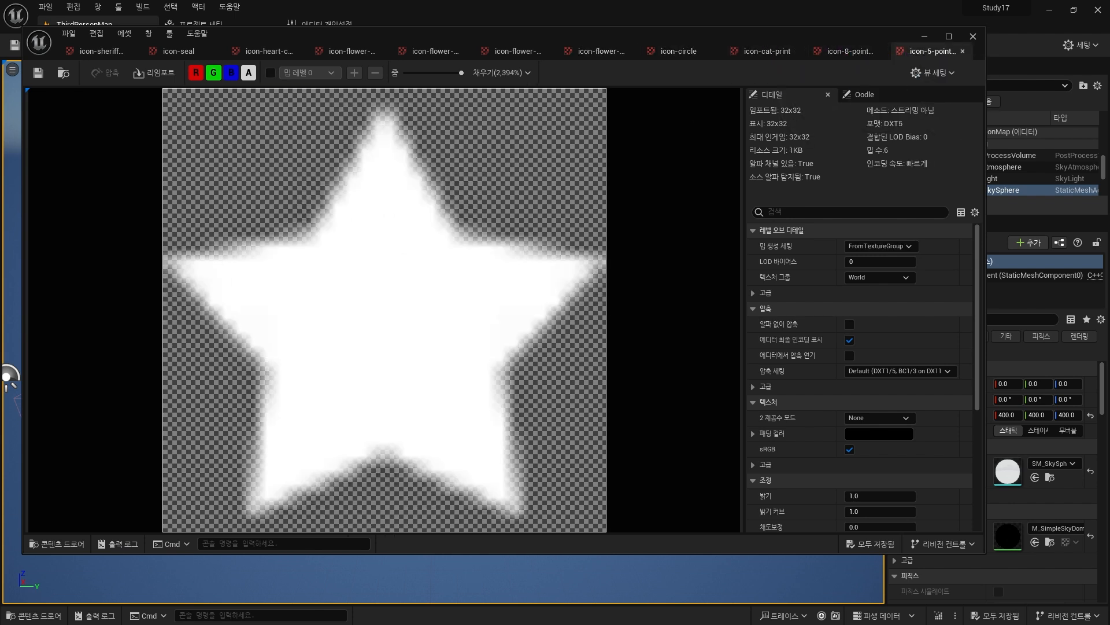
click(974, 36)
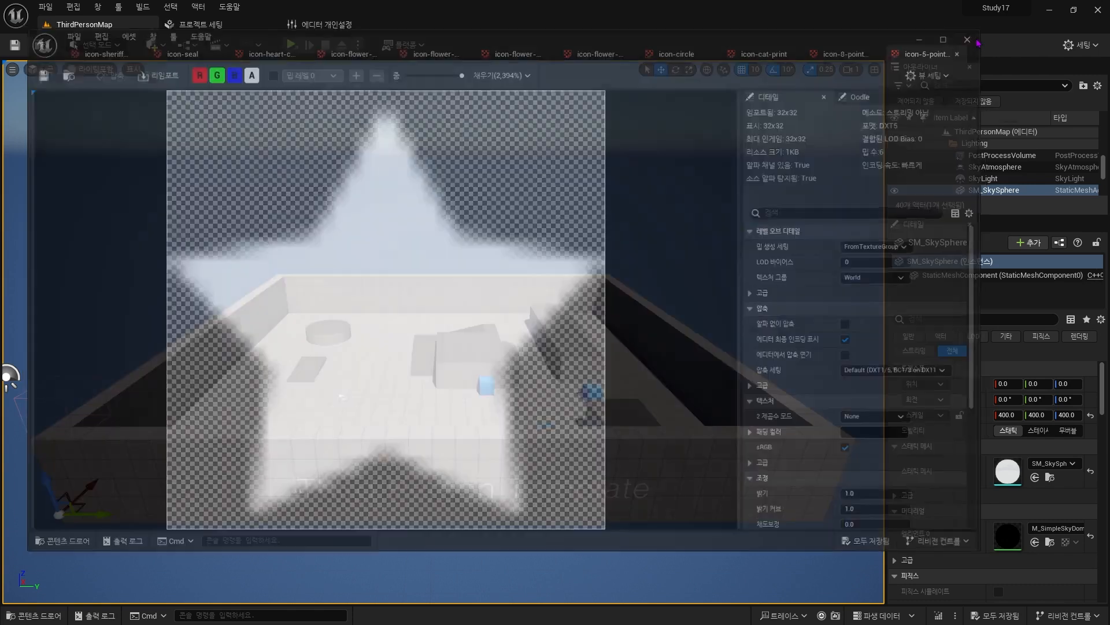
Copy the asset name of the five-point star icon texture.
click(318, 373)
key(ctrl)
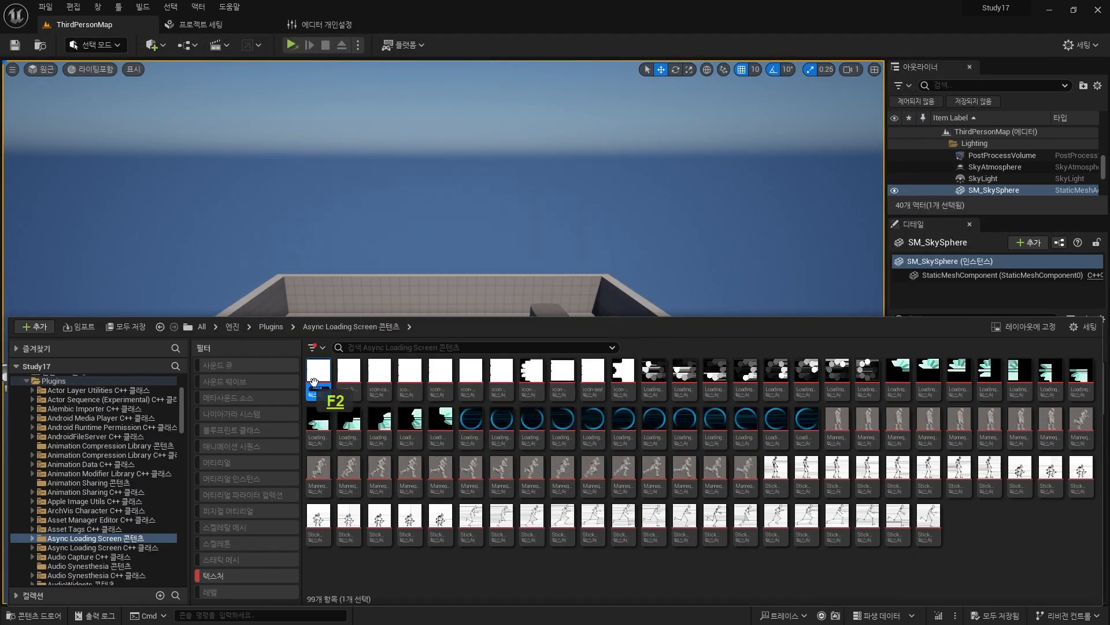
key(ctrl+c)
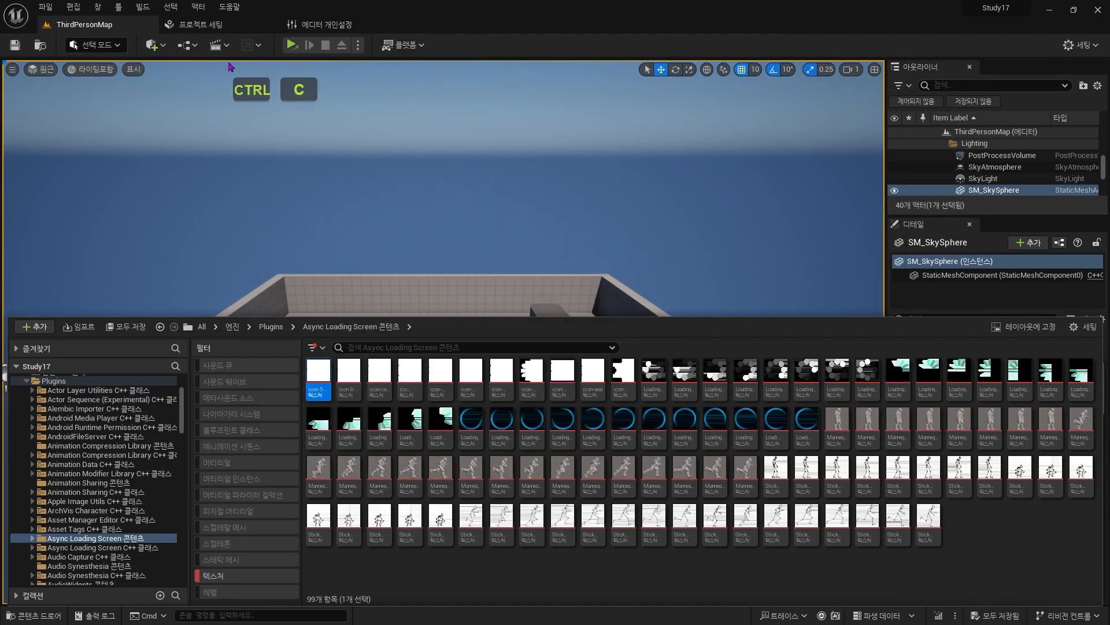
Set the Throbber image to icon-5-point-star in the Async Loading Screen project settings and play ThirdPersonMap to preview it.
click(202, 24)
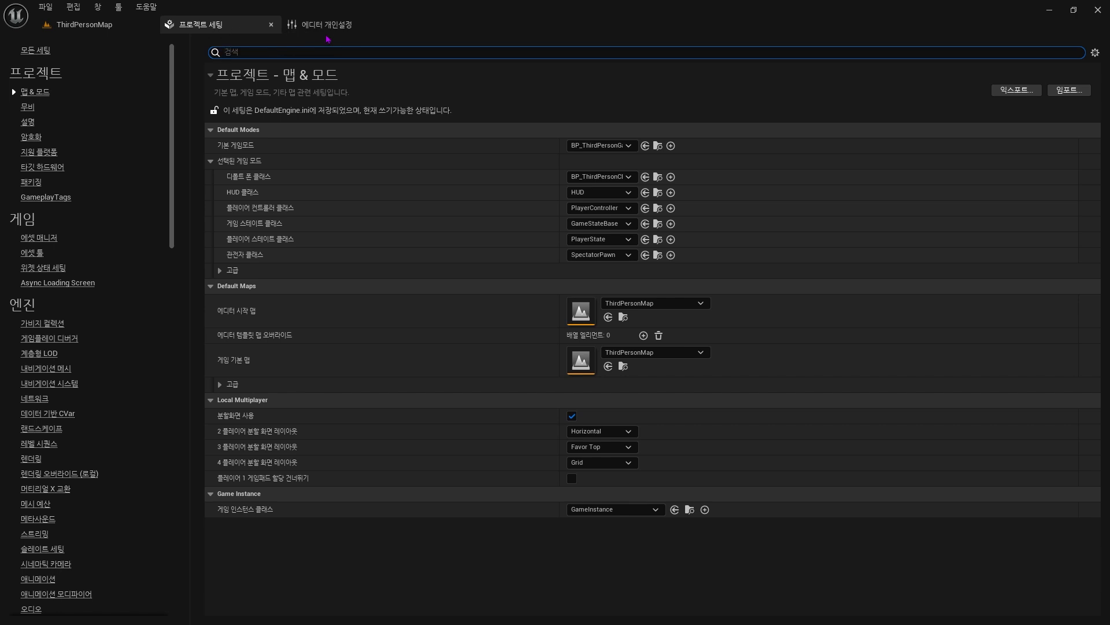
click(58, 282)
scroll(521, 437, down, 10)
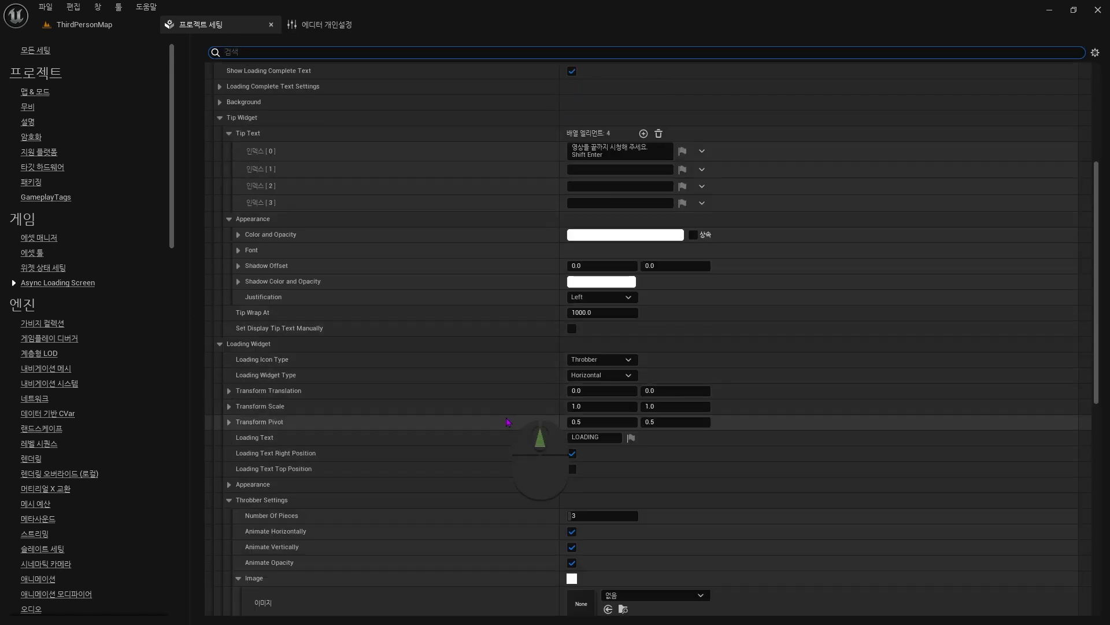
scroll(496, 388, down, 5)
click(655, 281)
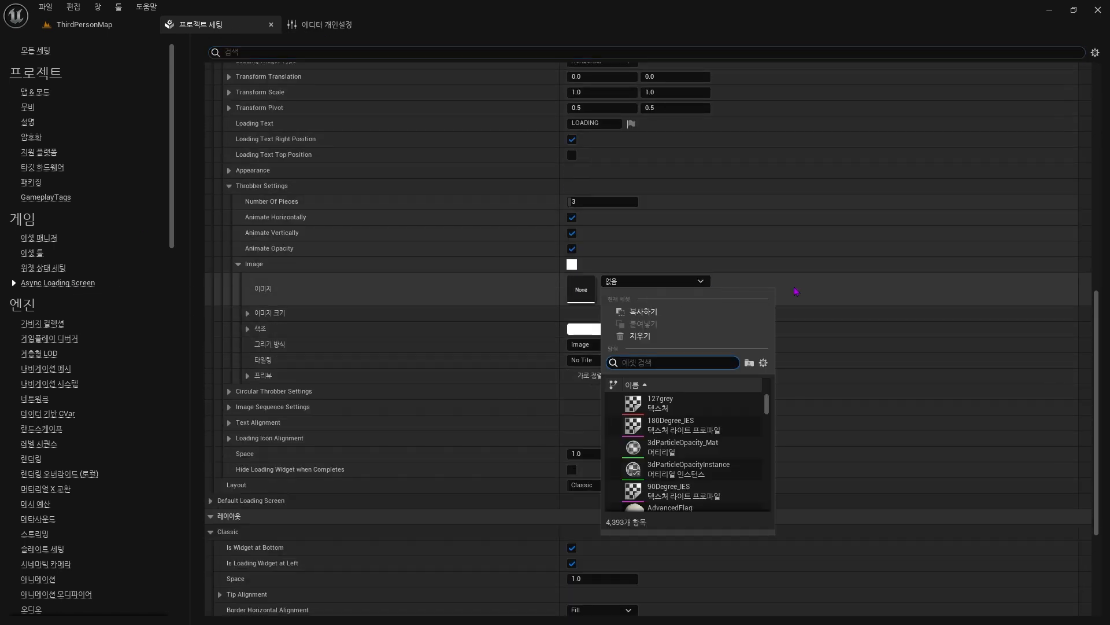
key(ctrl+v)
click(689, 407)
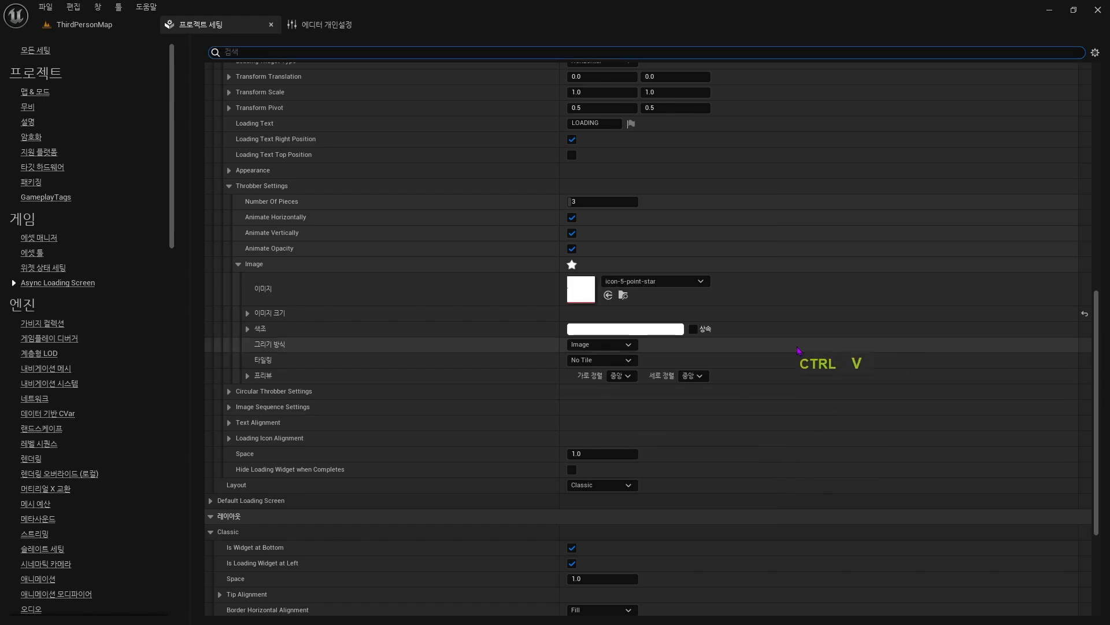
click(84, 24)
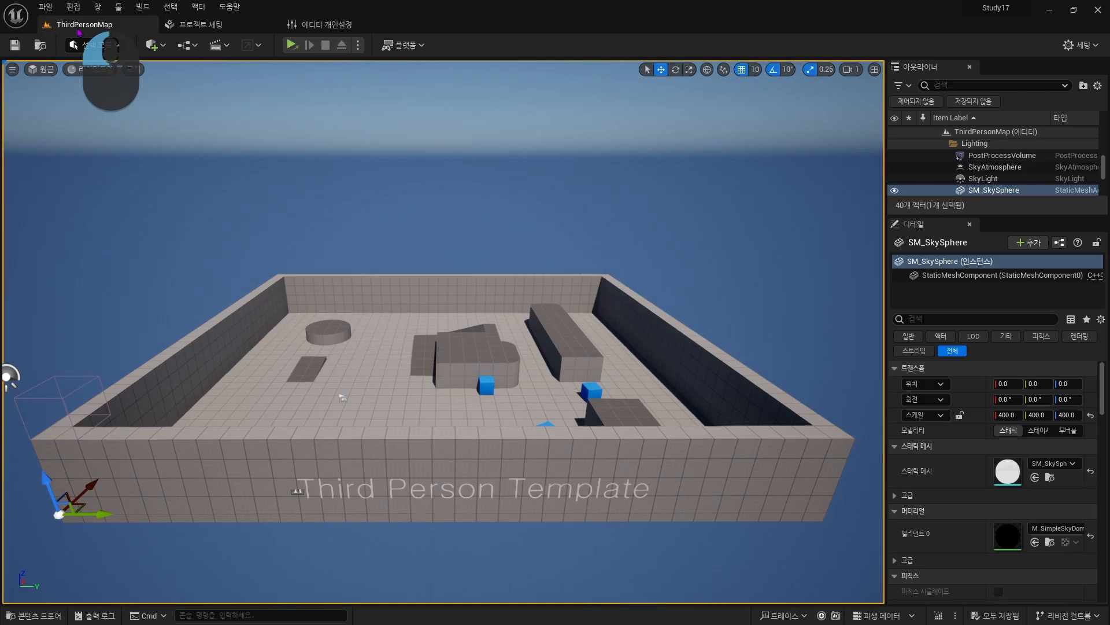
click(292, 45)
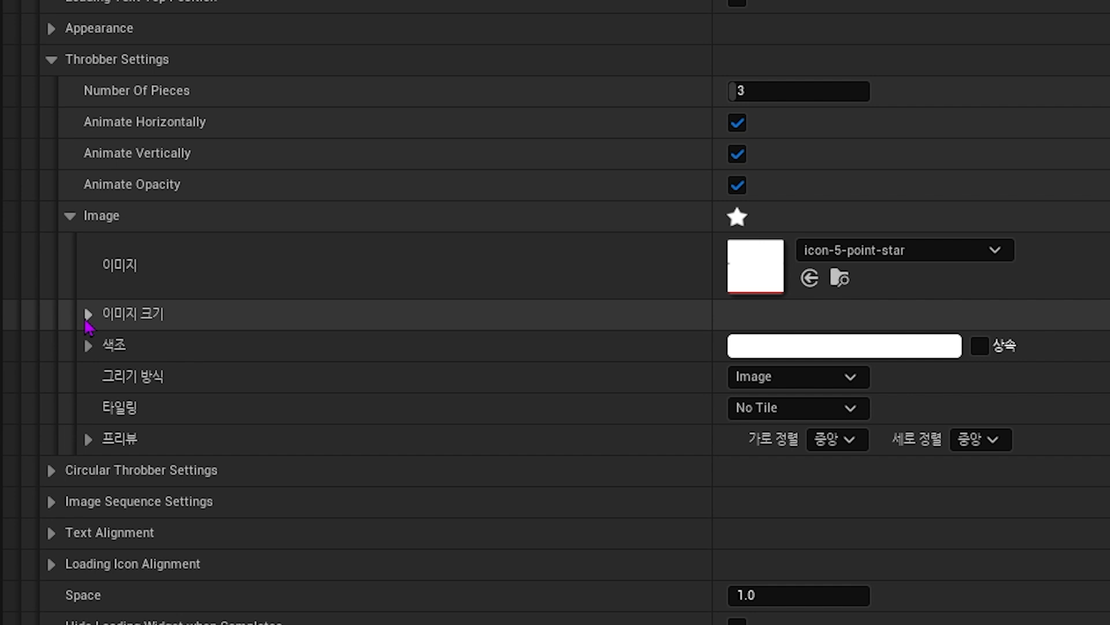
Replace the expanded Throbber Settings with the Circular Throbber Settings and set Loading Icon Type to Circular Throbber.
click(88, 316)
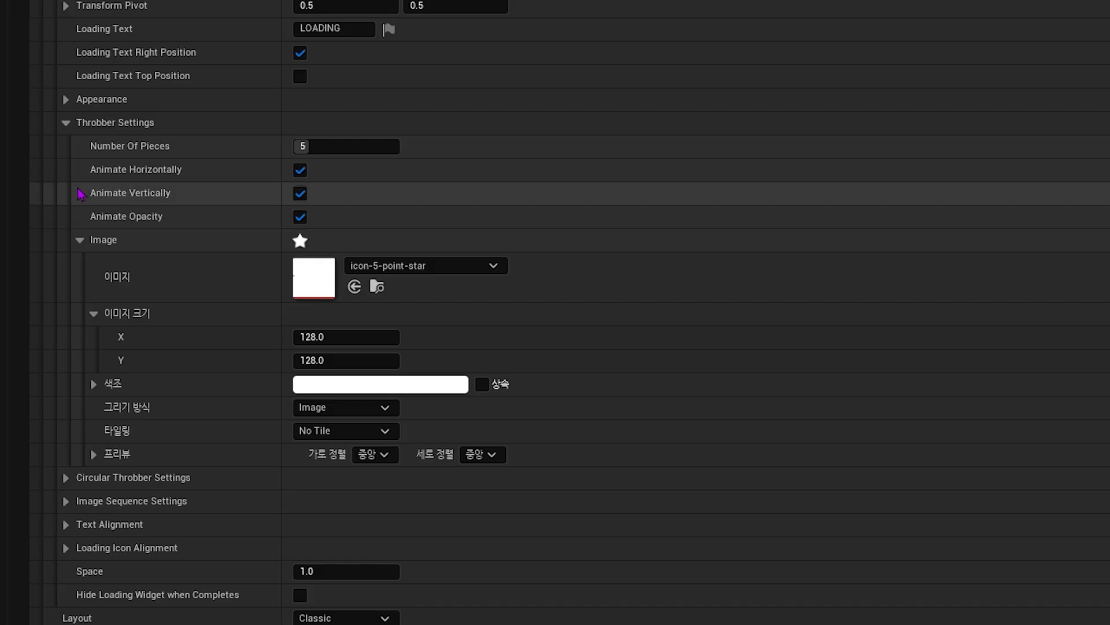
click(66, 122)
click(65, 147)
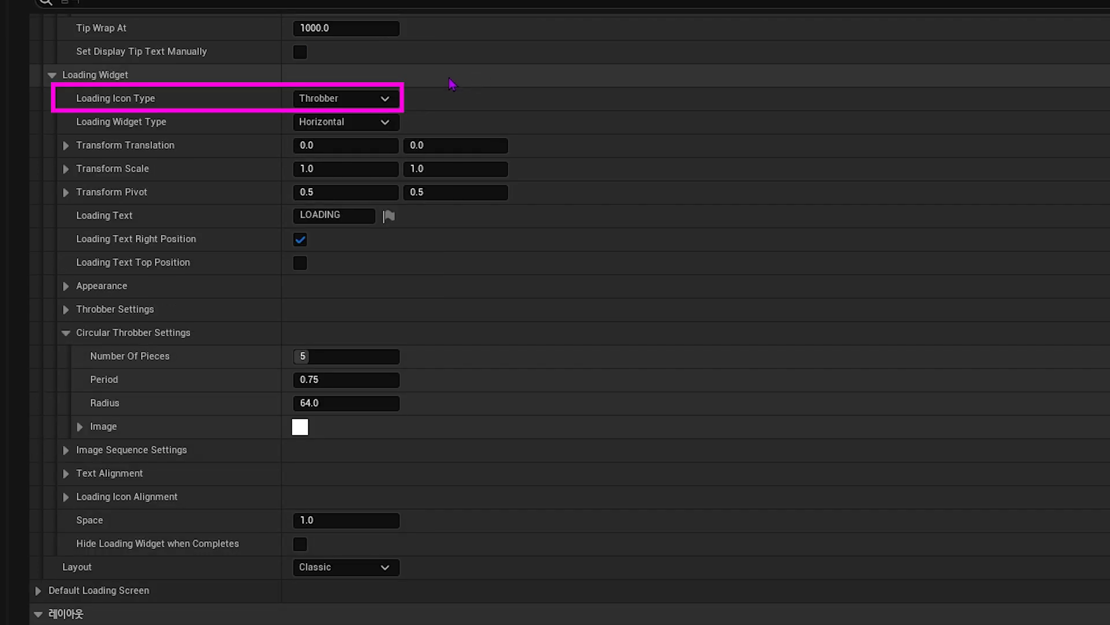
click(370, 98)
click(370, 132)
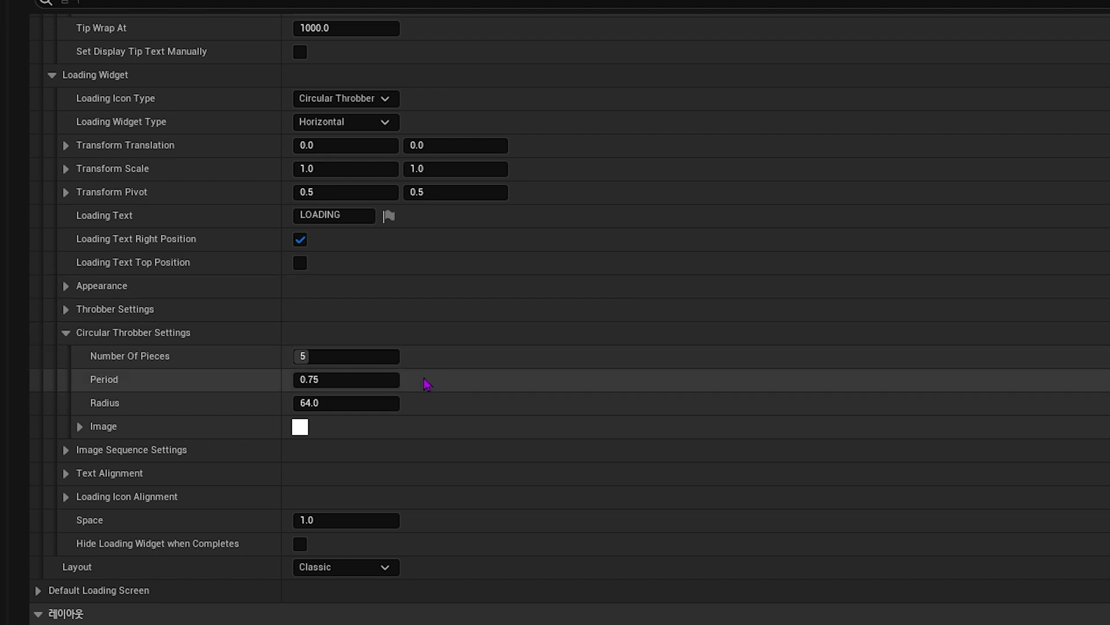
Set the circular throbber's Number Of Pieces to 8, Period to 1.0 and Radius to 128.
click(379, 356)
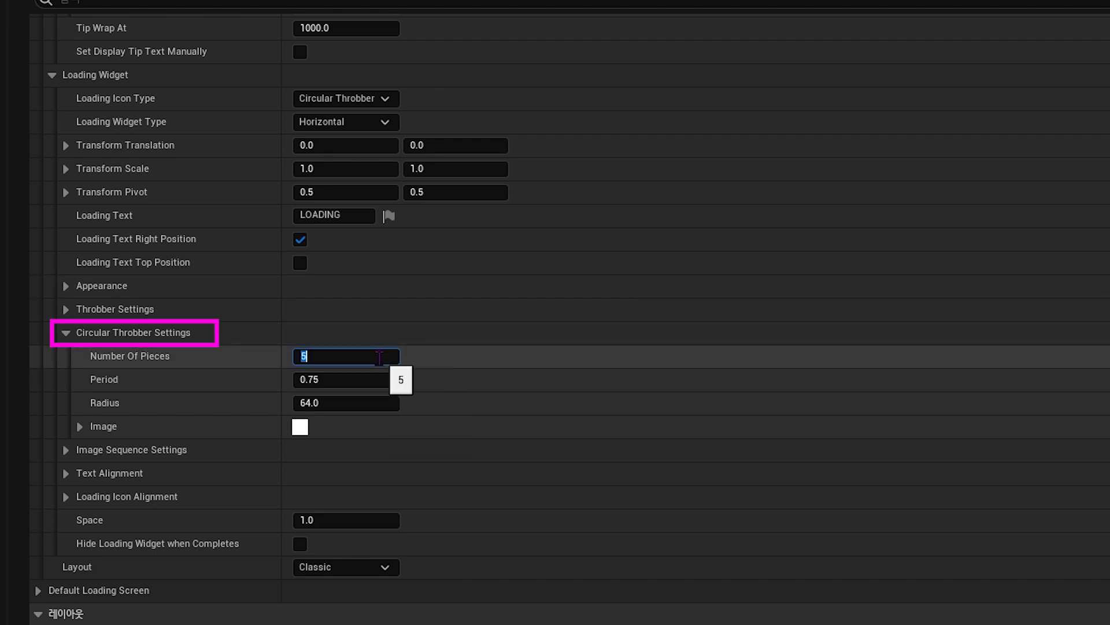
text(8)
key(Return)
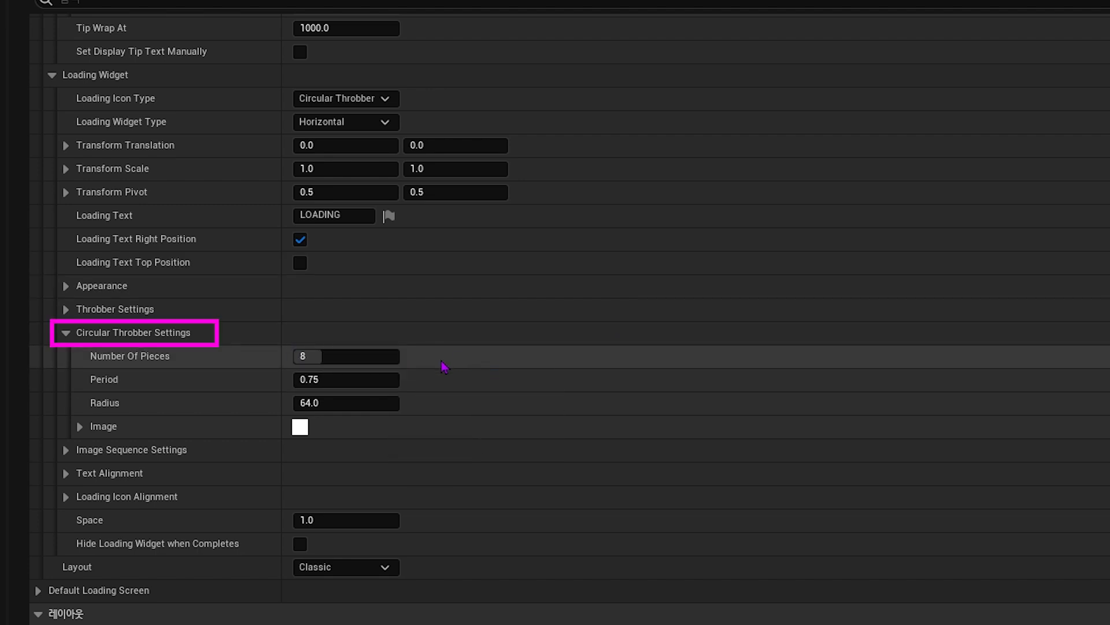
click(382, 379)
text(1)
key(Return)
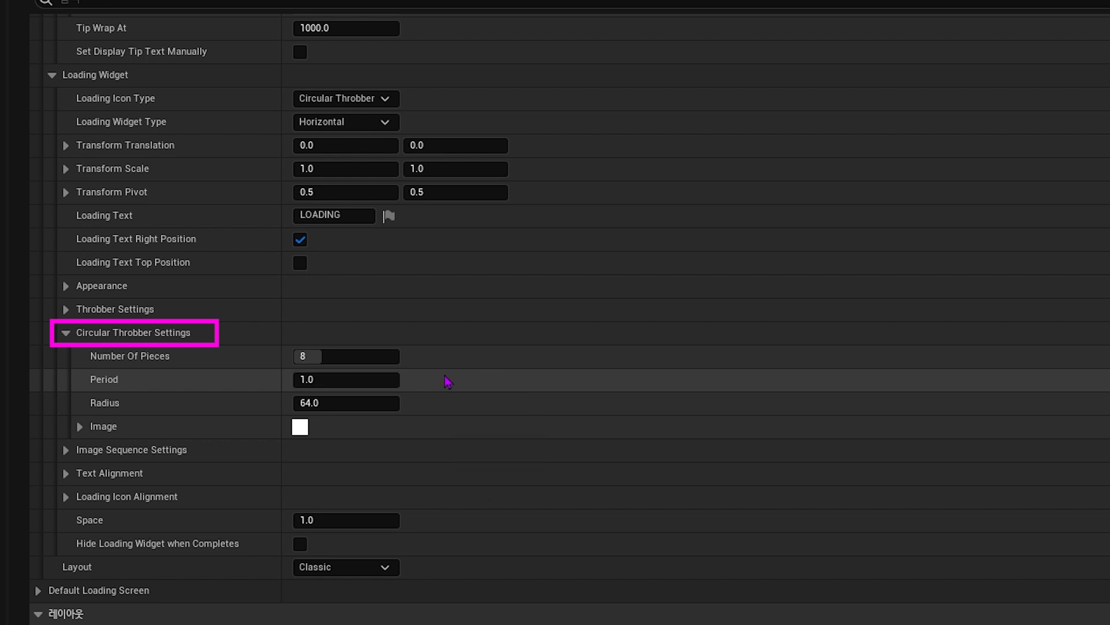
click(385, 400)
text(128)
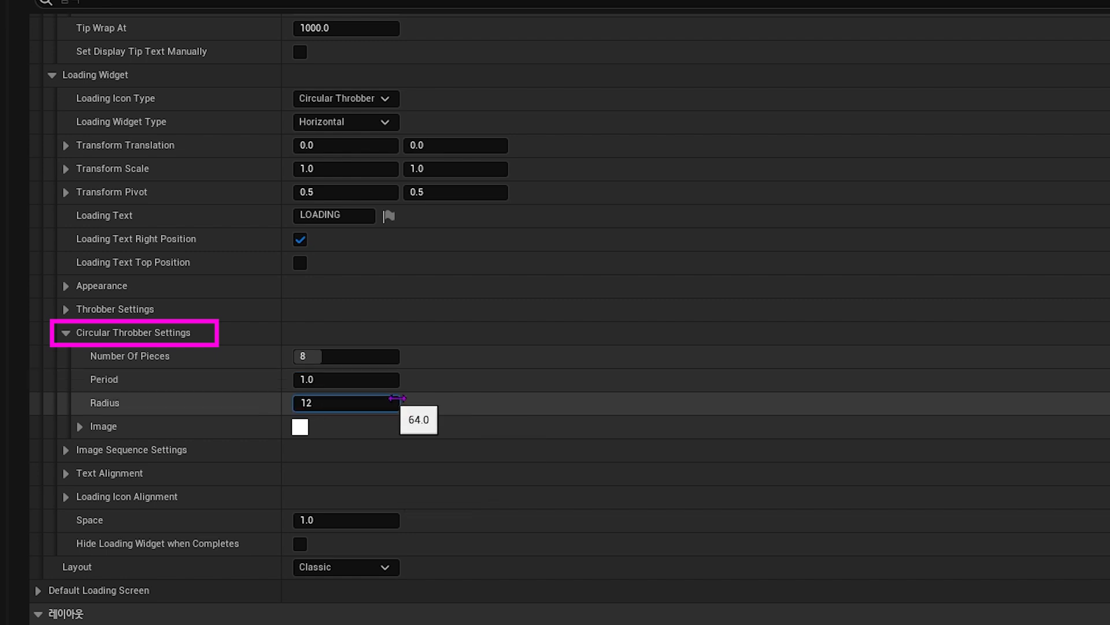
key(Return)
Assign the icon-5-point-star texture as the circular throbber's image.
click(80, 426)
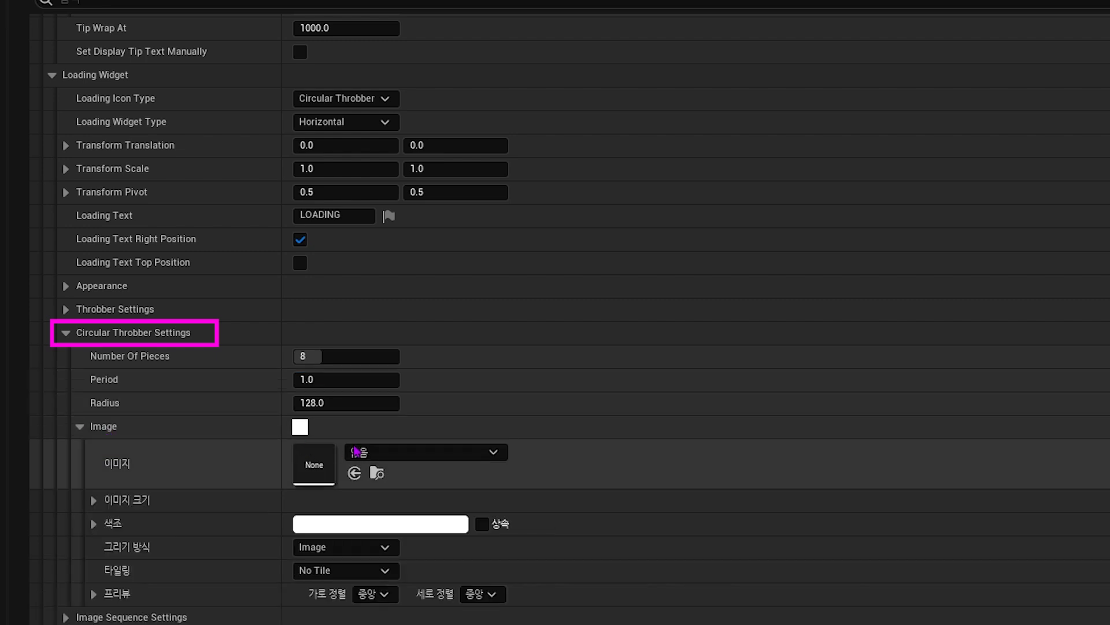
click(359, 452)
text(icon-5-point-star)
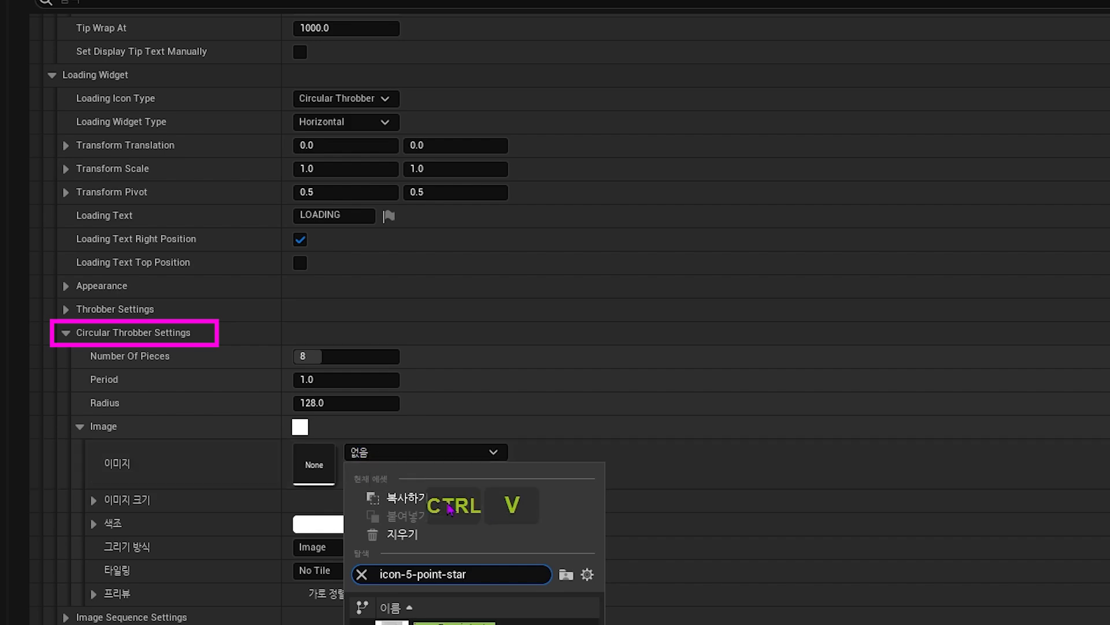
click(457, 624)
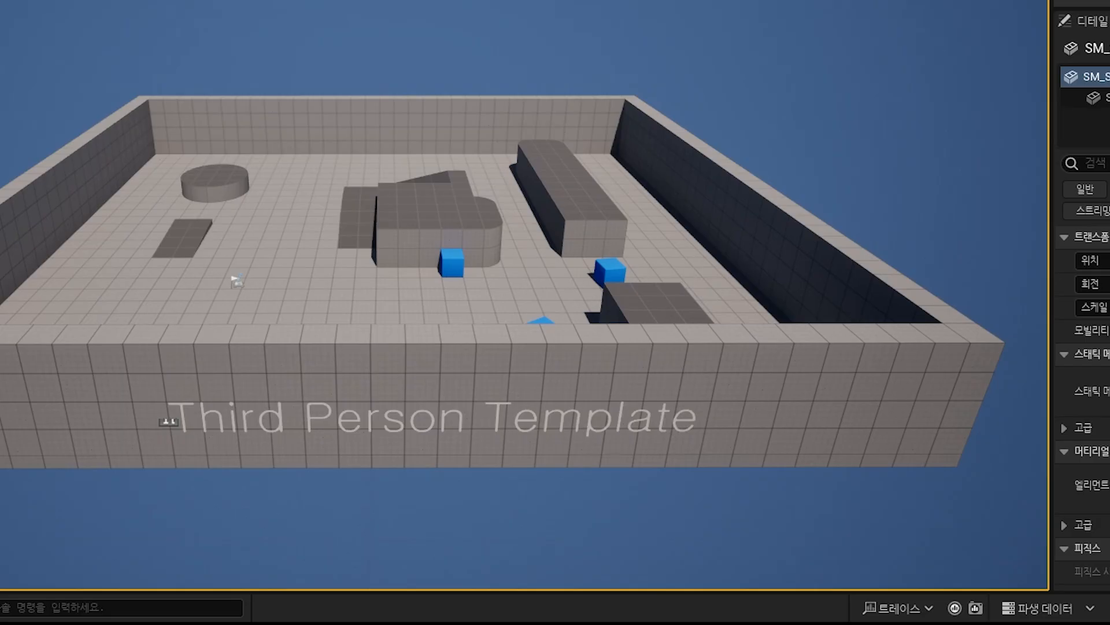
Find the Mannequin_Run texture sequence in the Async Loading Screen content and copy the asset name Mannequin_Run-0.
key(ctrl+space)
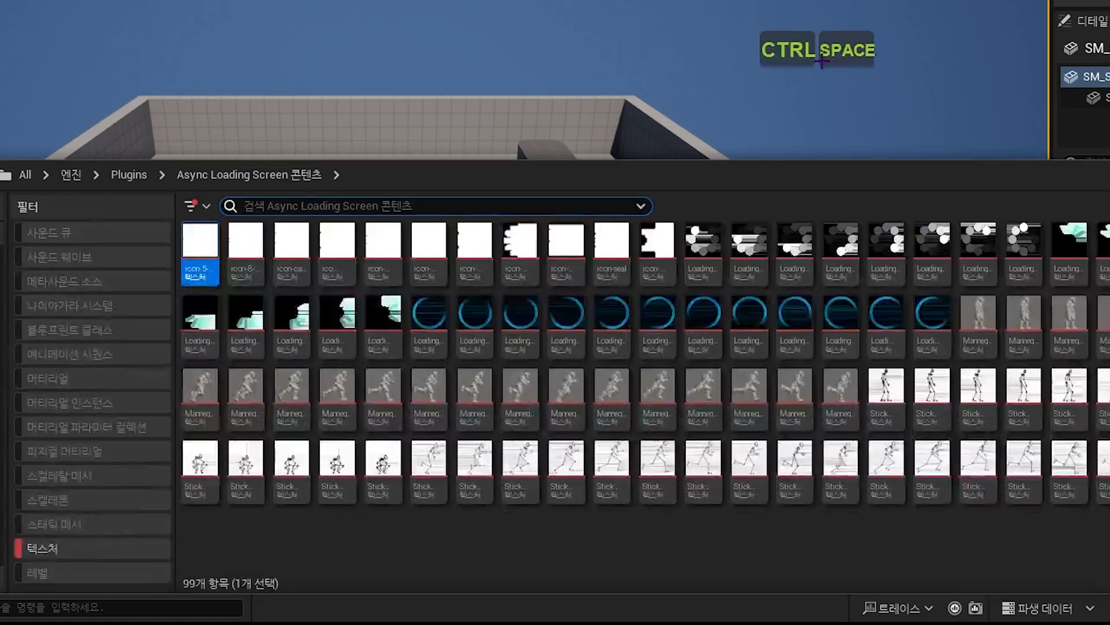
scroll(636, 394, down, 5)
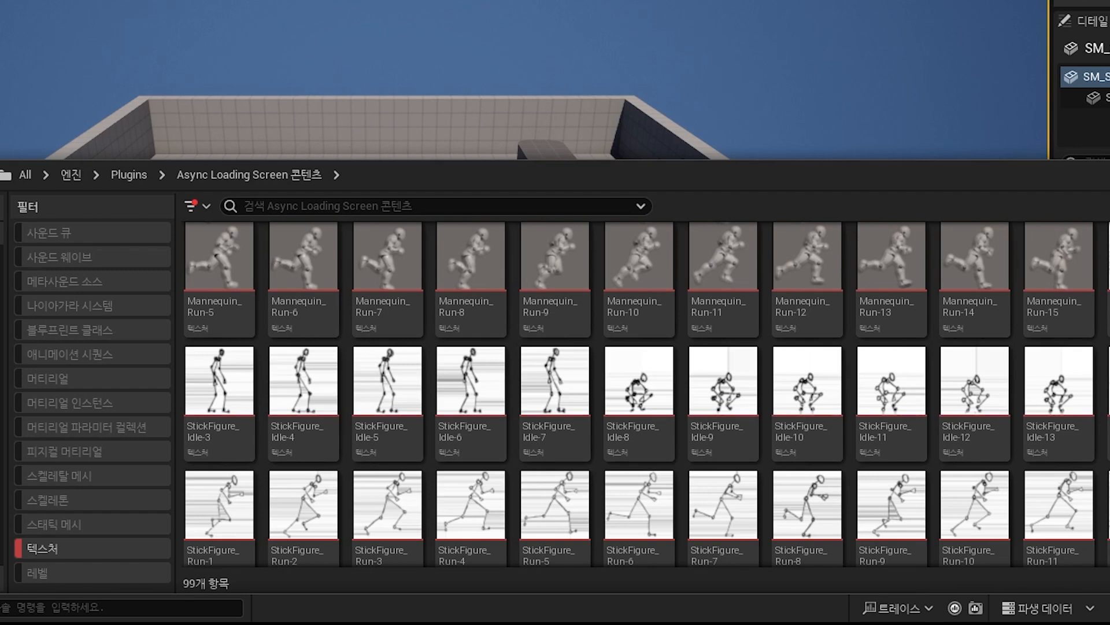
scroll(648, 394, up, 2)
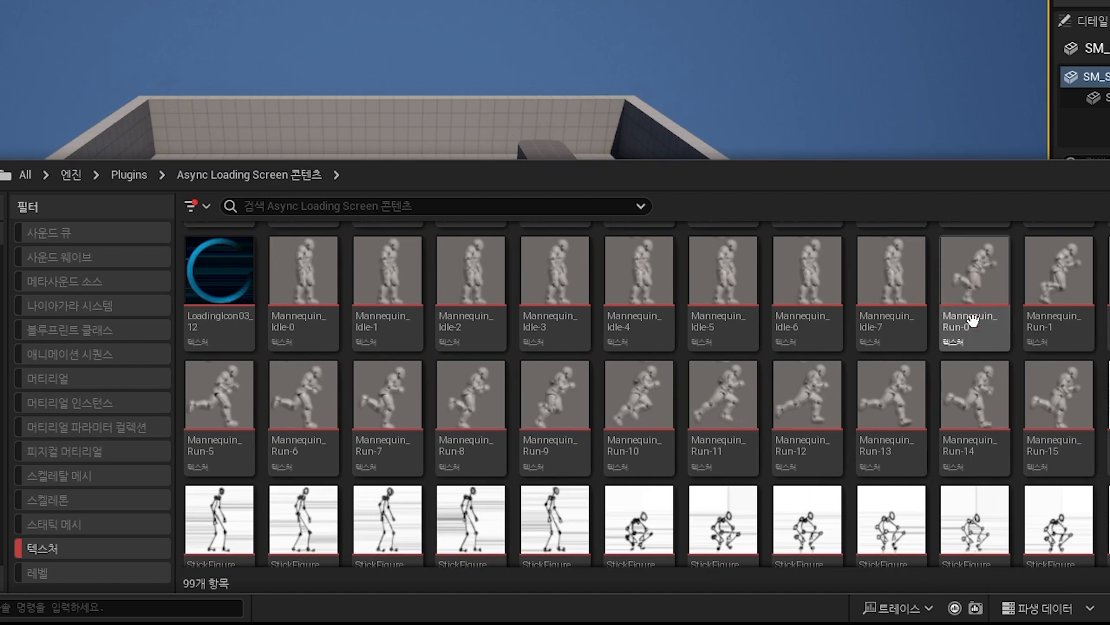
mouse_move(991, 341)
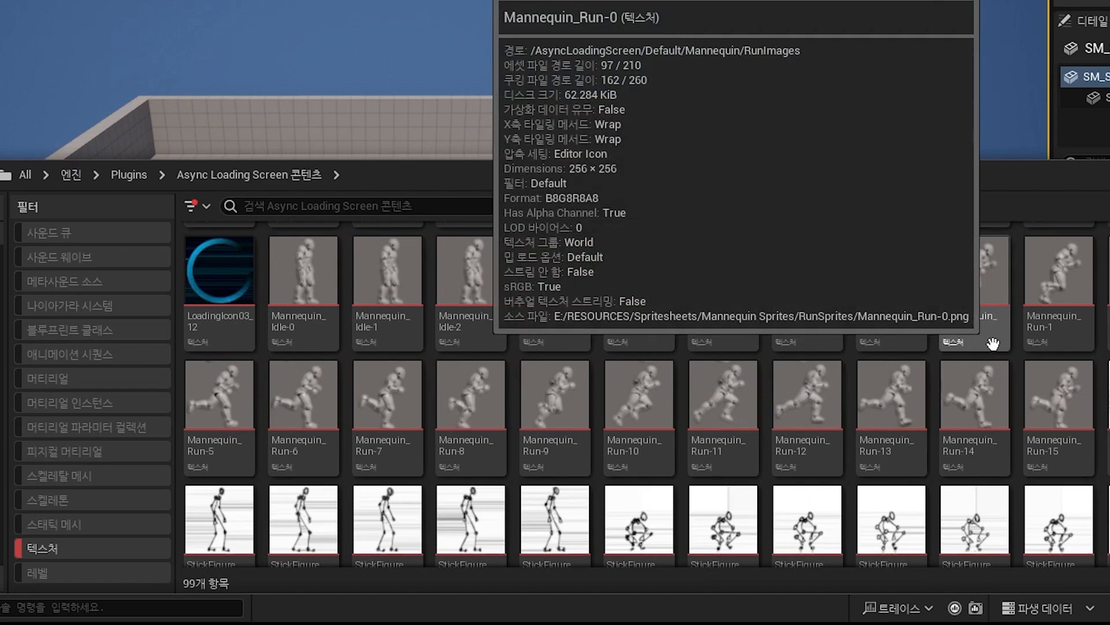
click(991, 274)
shift+click(1062, 428)
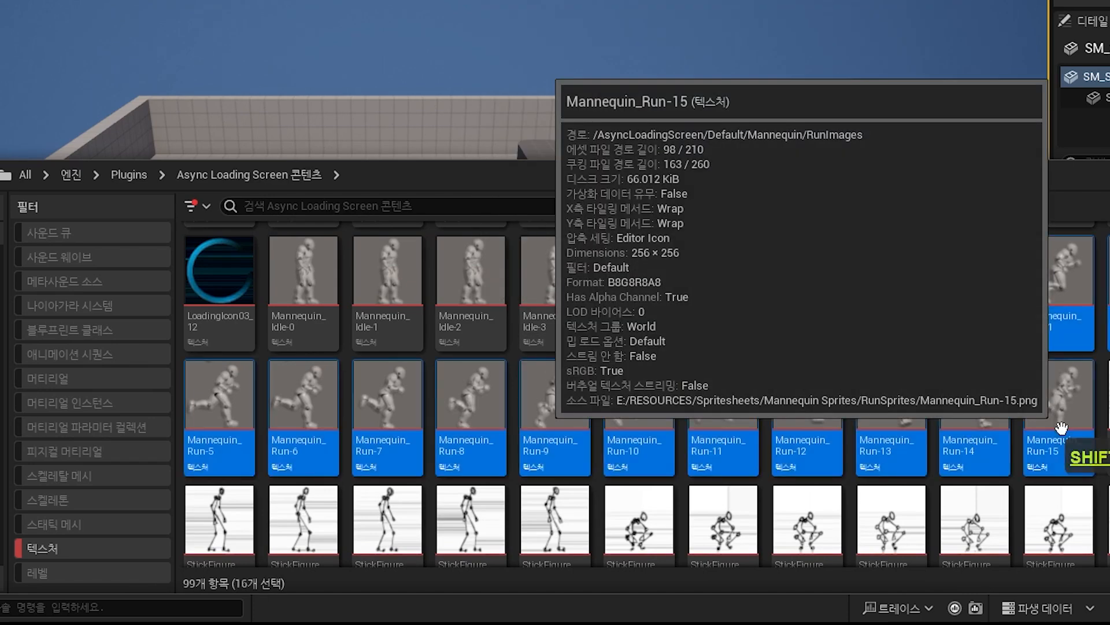
click(977, 266)
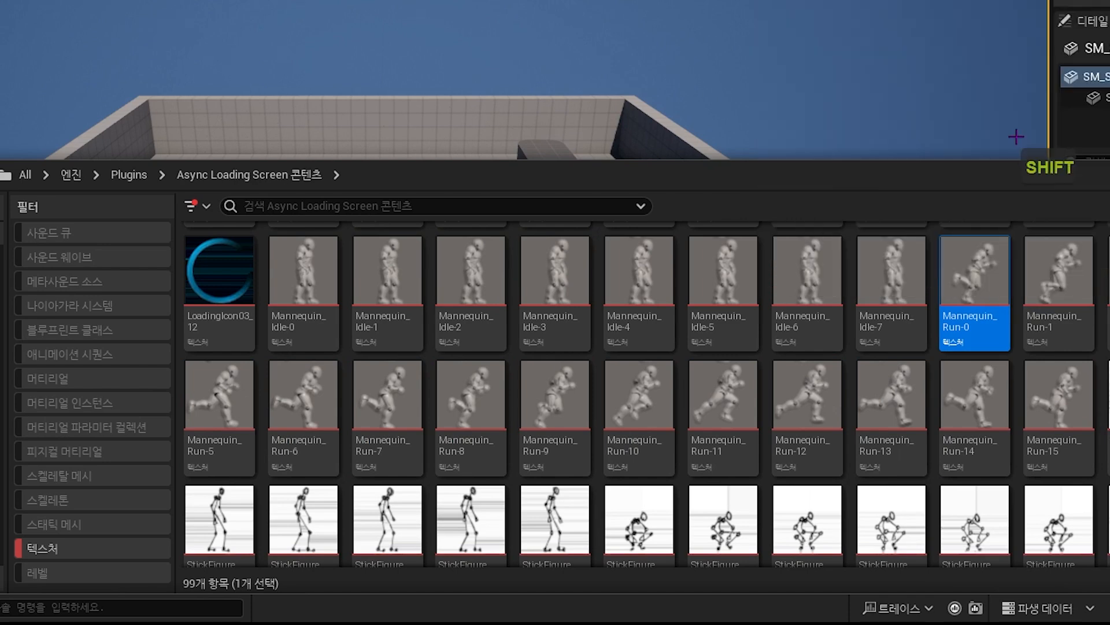
key(F2)
key(ctrl+c)
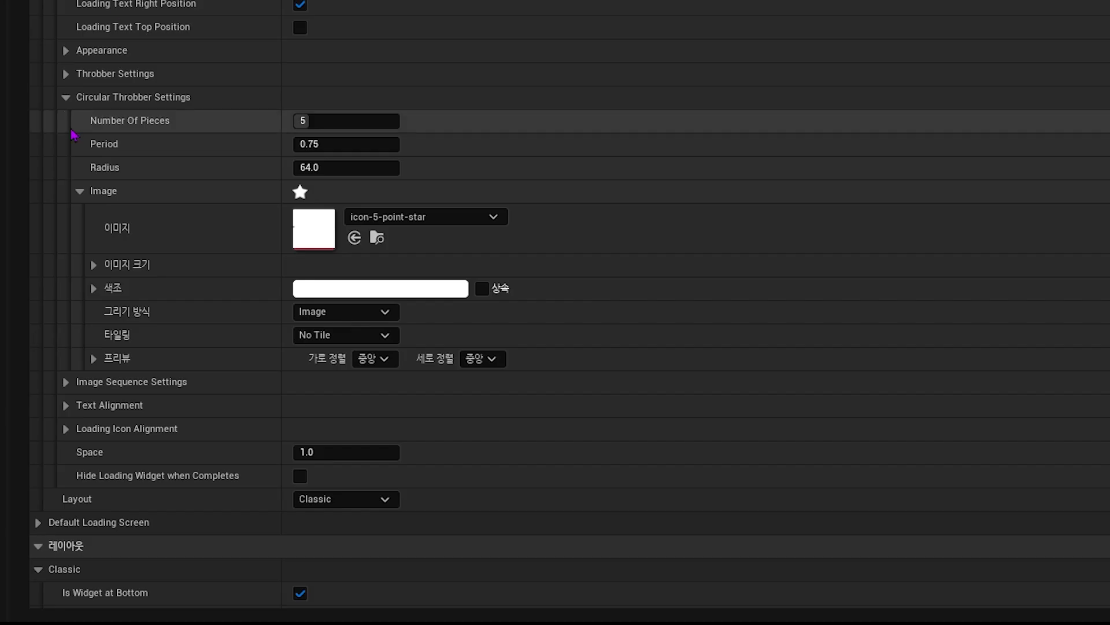
Collapse the Circular Throbber Settings and add Images array elements in Image Sequence Settings for the Mannequin_Run frames.
click(68, 103)
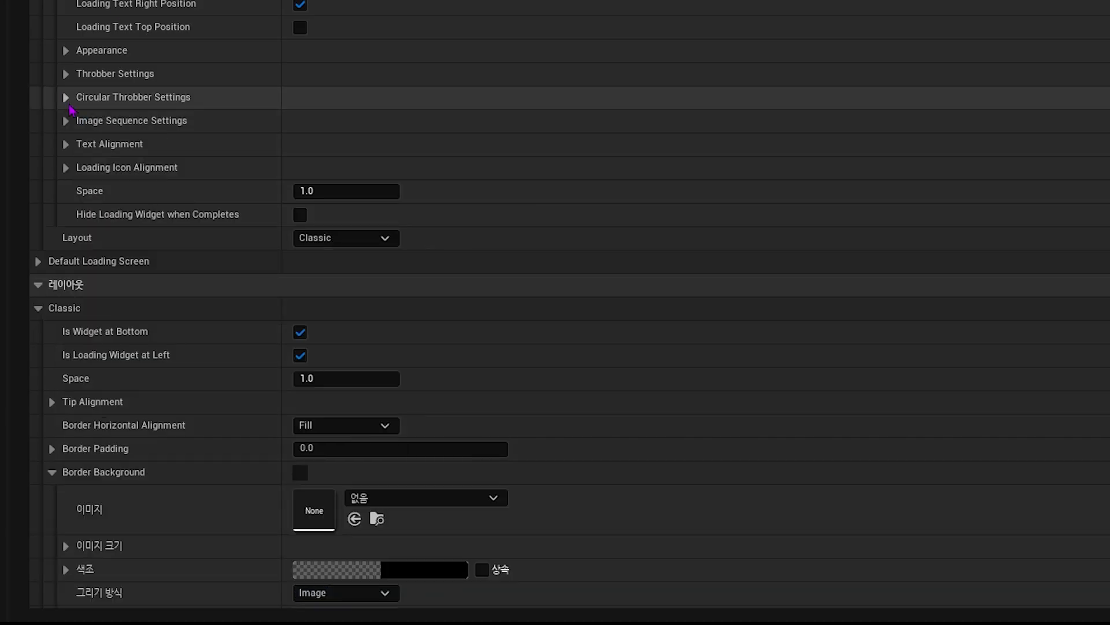
click(66, 120)
click(408, 145)
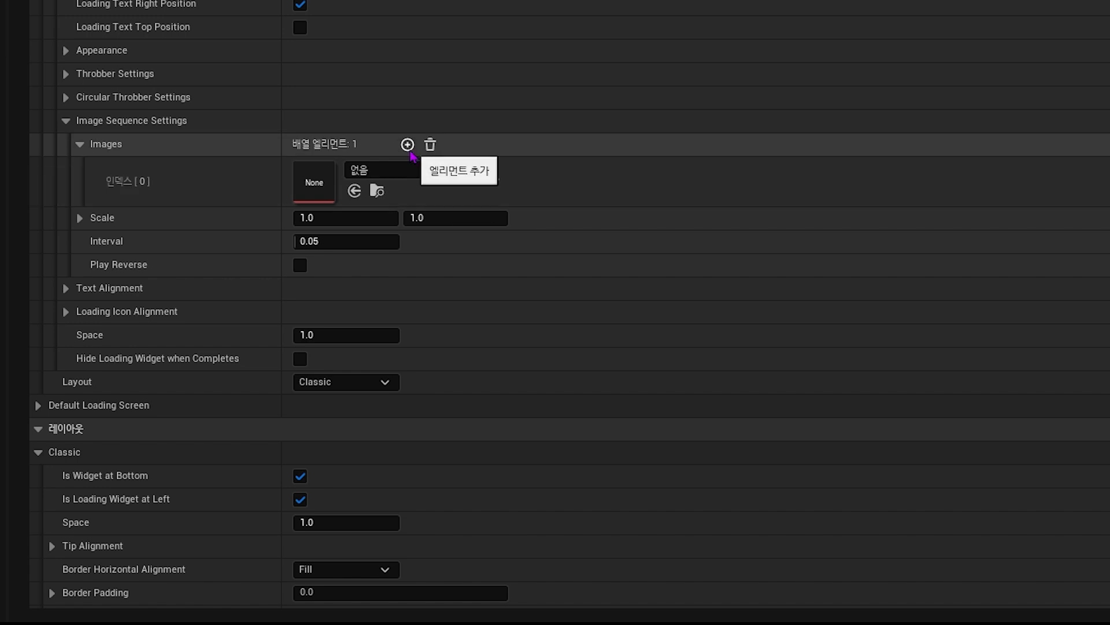
double_click(408, 146)
double_click(408, 146)
double_click(407, 145)
click(408, 146)
double_click(408, 146)
double_click(408, 146)
click(408, 146)
scroll(407, 153, down, 3)
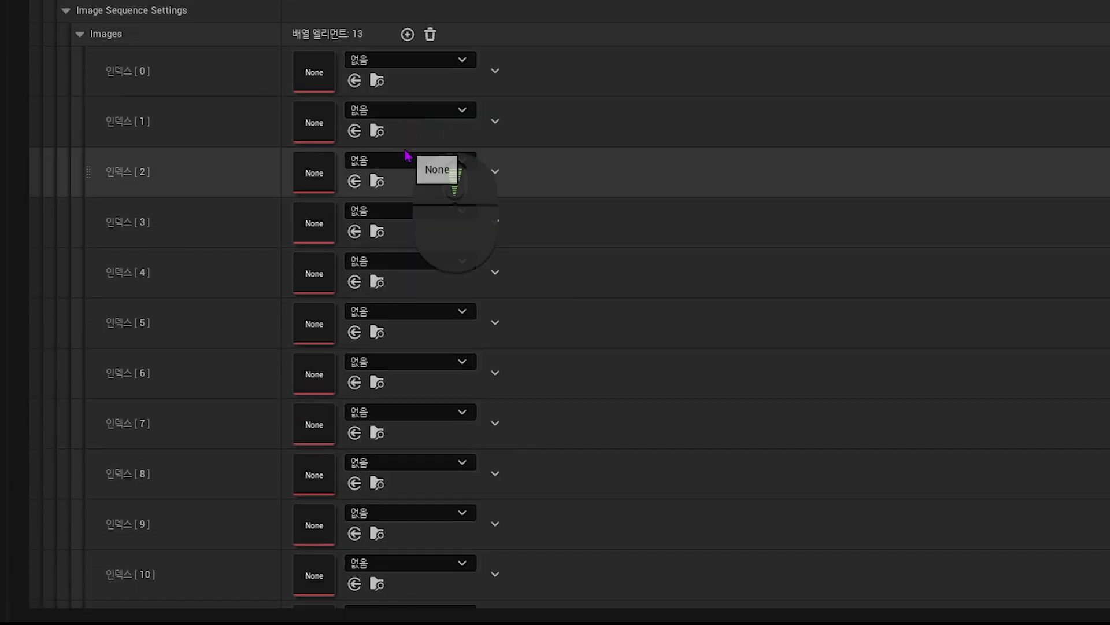
Assign Mannequin_Run-0 and Mannequin_Run-1 to indices 0 and 1 of the image sequence, copying the Mannequin_Run- prefix for reuse.
key(ctrl+v)
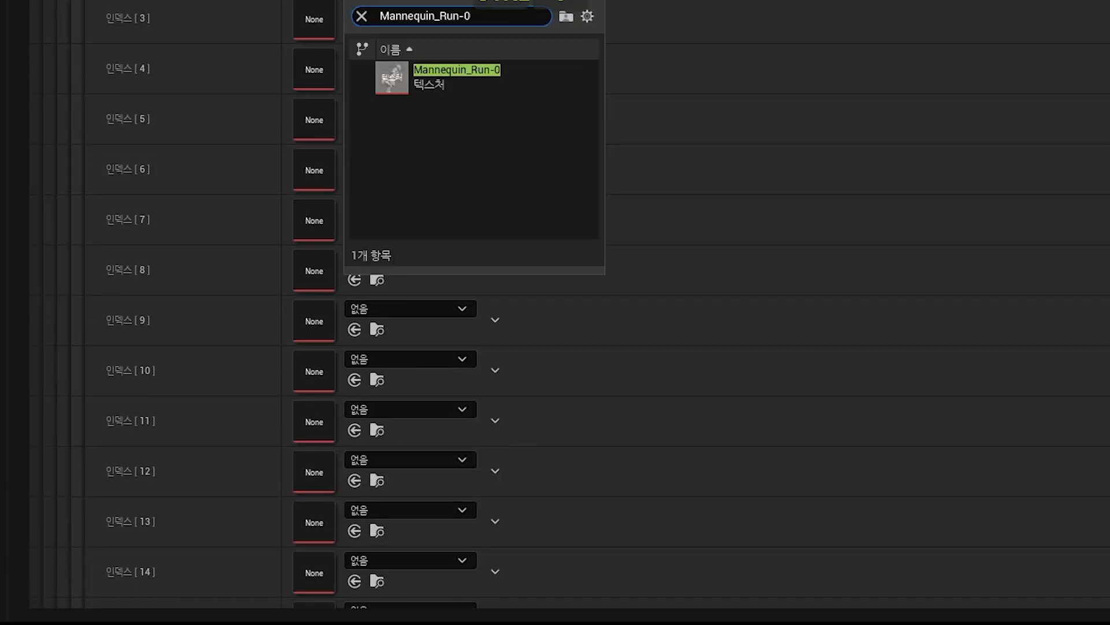
click(457, 73)
click(411, 2)
key(ctrl+v)
key(BackSpace)
key(shift+Home)
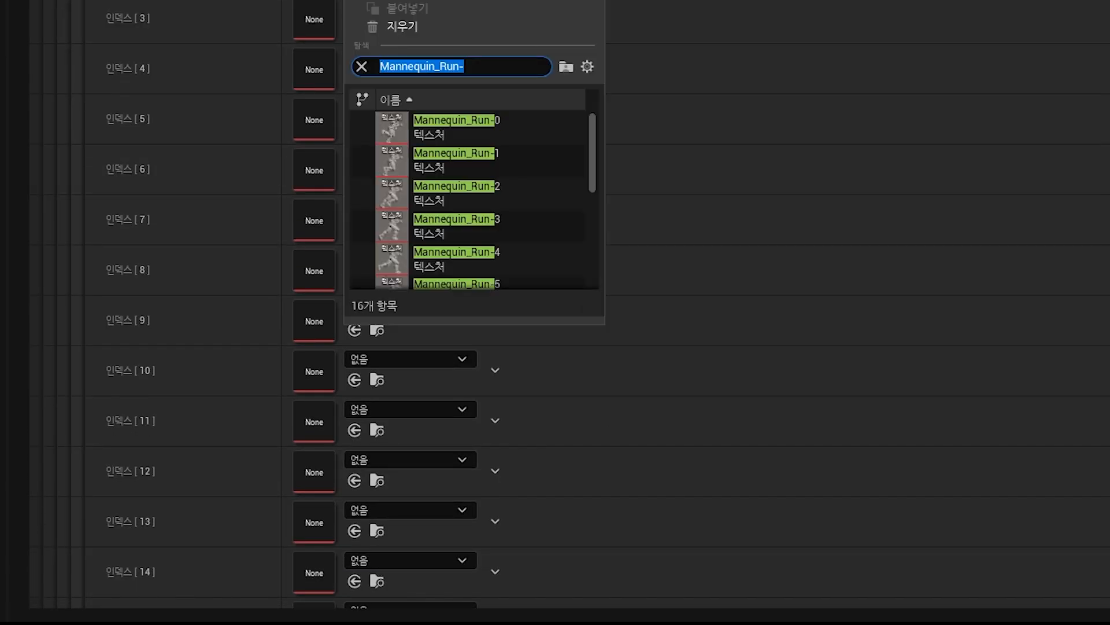
key(ctrl+c)
click(488, 161)
Assign Mannequin_Run-2 and Mannequin_Run-3 to indices 2 and 3 of the image sequence.
click(457, 1)
key(ctrl+v)
click(488, 250)
click(454, 13)
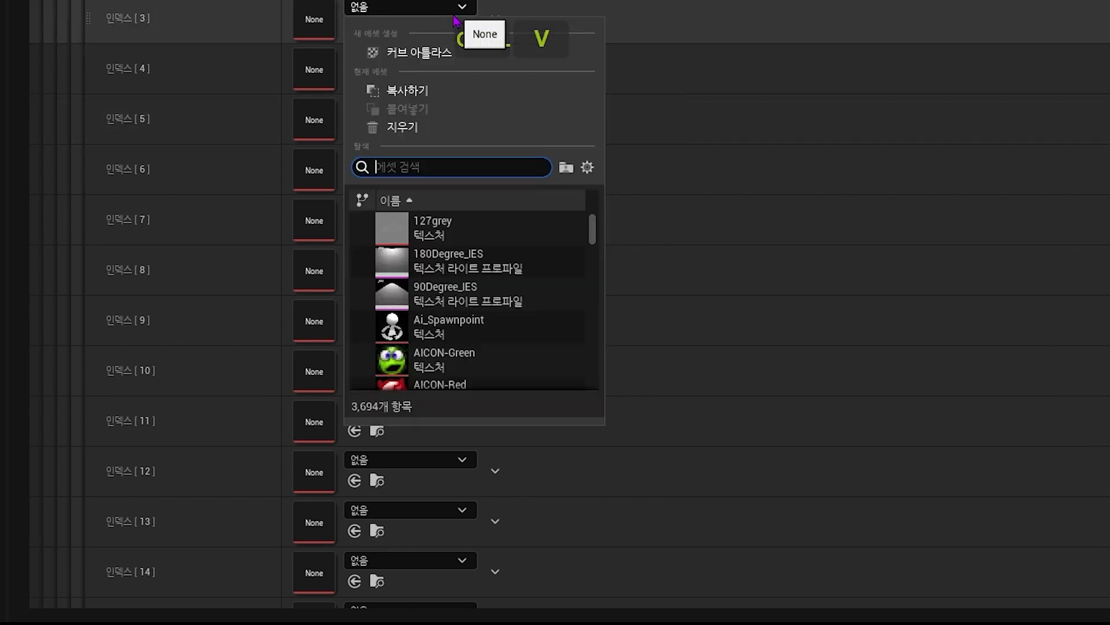
key(ctrl+v)
click(489, 326)
Assign Mannequin_Run-4 and Mannequin_Run-5 to indices 4 and 5 of the image sequence.
click(439, 56)
key(ctrl+v)
click(503, 406)
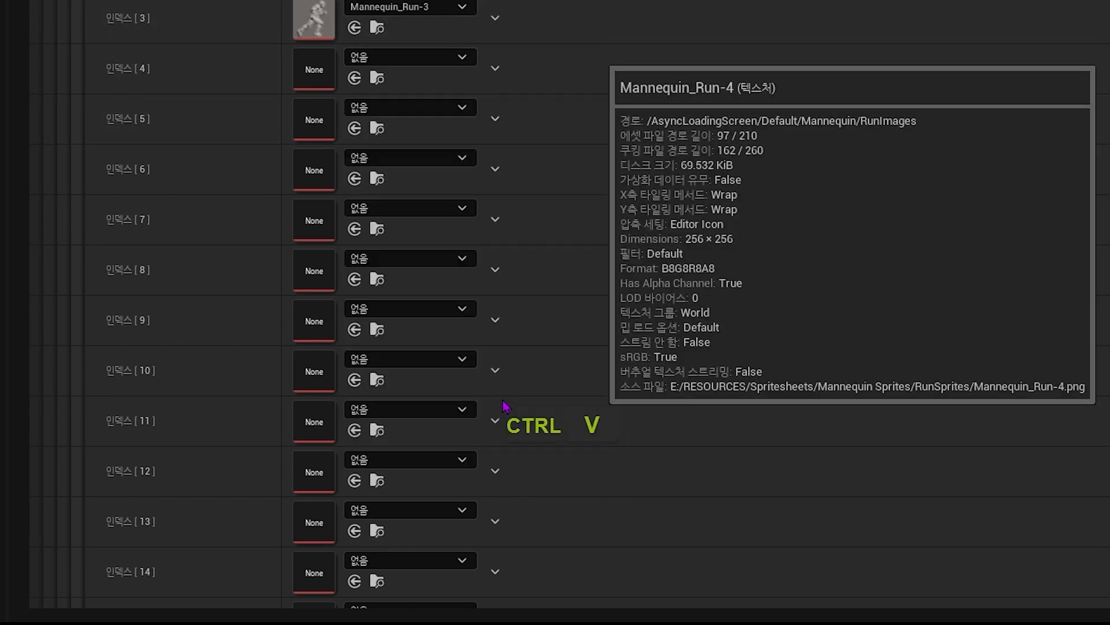
click(462, 107)
key(ctrl+v)
click(489, 482)
Assign Mannequin_Run-6 and Mannequin_Run-7 to indices 6 and 7 of the image sequence.
click(460, 158)
key(ctrl+v)
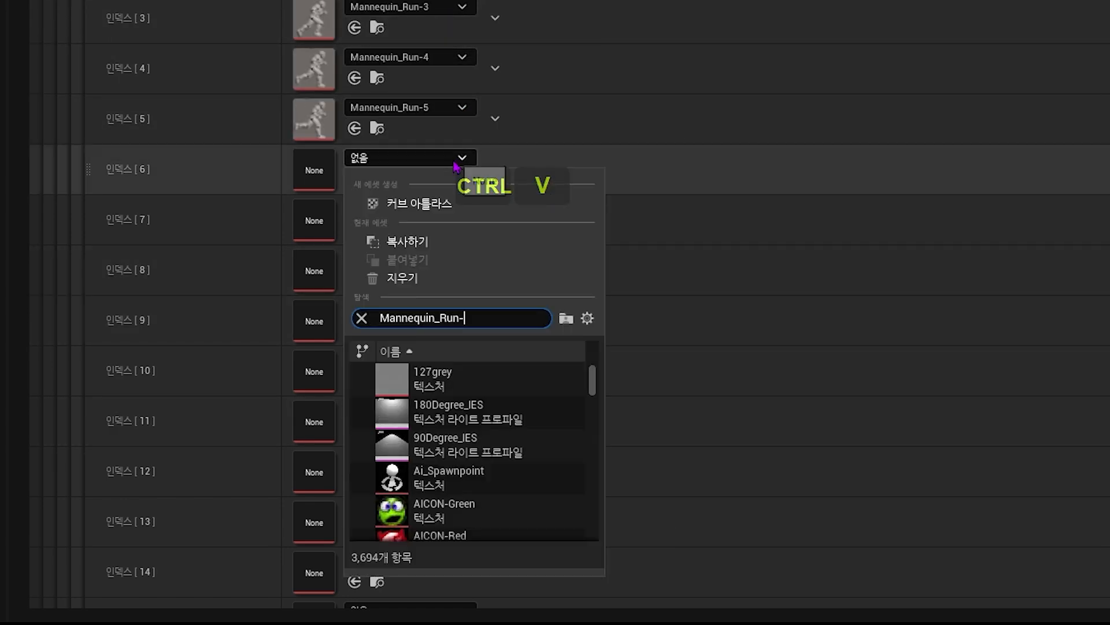
text(6)
click(481, 373)
click(449, 214)
key(ctrl+v)
text(7)
click(457, 6)
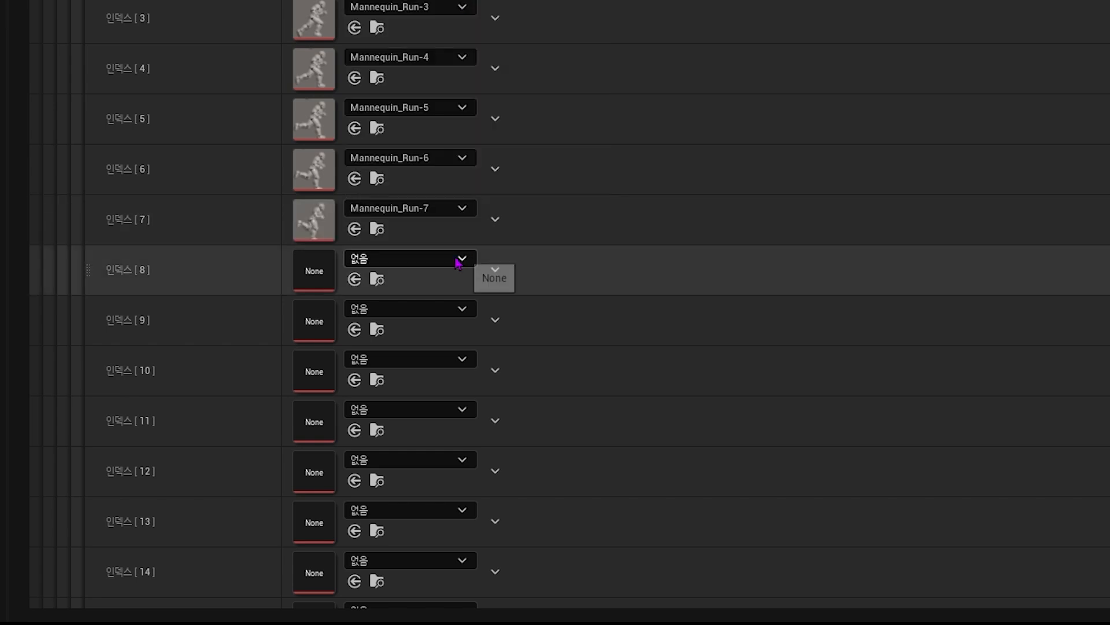
Assign Mannequin_Run-8 and Mannequin_Run-9 to indices 8 and 9 of the image sequence.
click(459, 261)
key(ctrl+v)
text(8)
click(454, 54)
click(459, 312)
key(ctrl+v)
text(9)
click(452, 105)
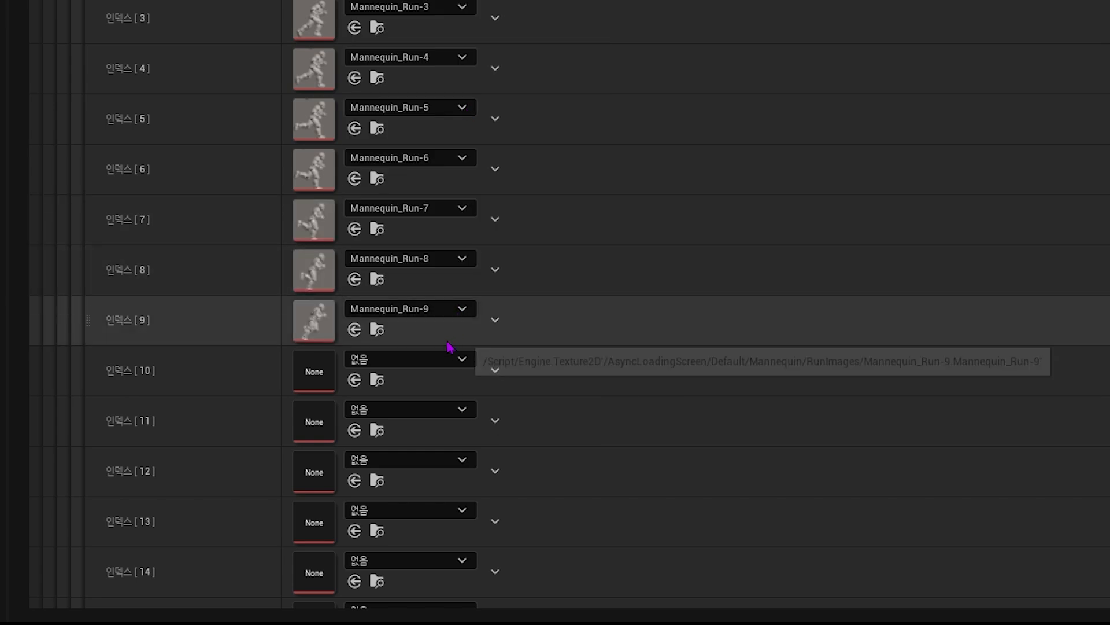
Assign Mannequin_Run-10 and Mannequin_Run-11 to indices 10 and 11 of the image sequence.
click(462, 359)
key(ctrl+v)
text(1)
click(471, 180)
click(457, 409)
key(ctrl+v)
text(11)
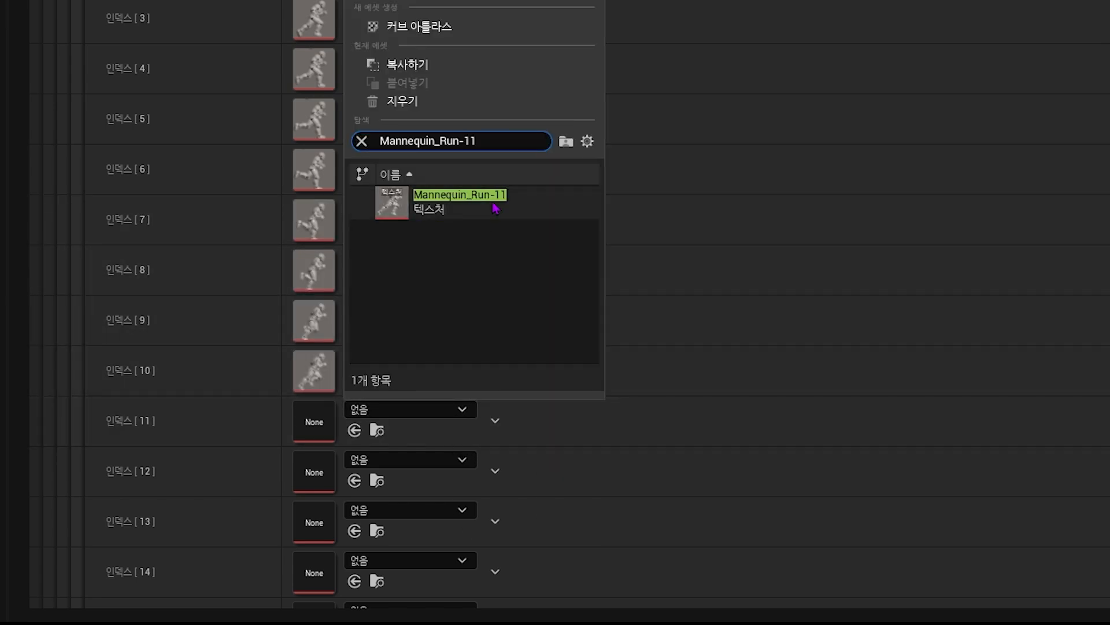
click(496, 209)
Assign Mannequin_Run-12 and Mannequin_Run-13 to indices 12 and 13 of the image sequence.
click(448, 459)
key(ctrl+v)
text(12)
click(488, 240)
click(450, 510)
key(ctrl+v)
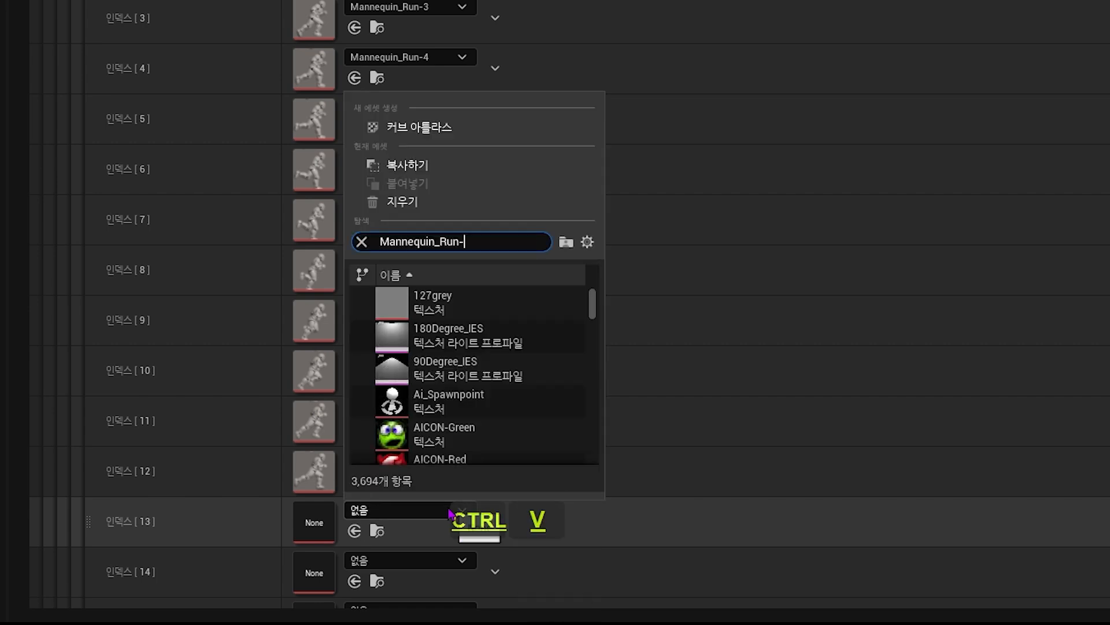
text(1)
click(450, 510)
click(450, 510)
key(ctrl+v)
text(13)
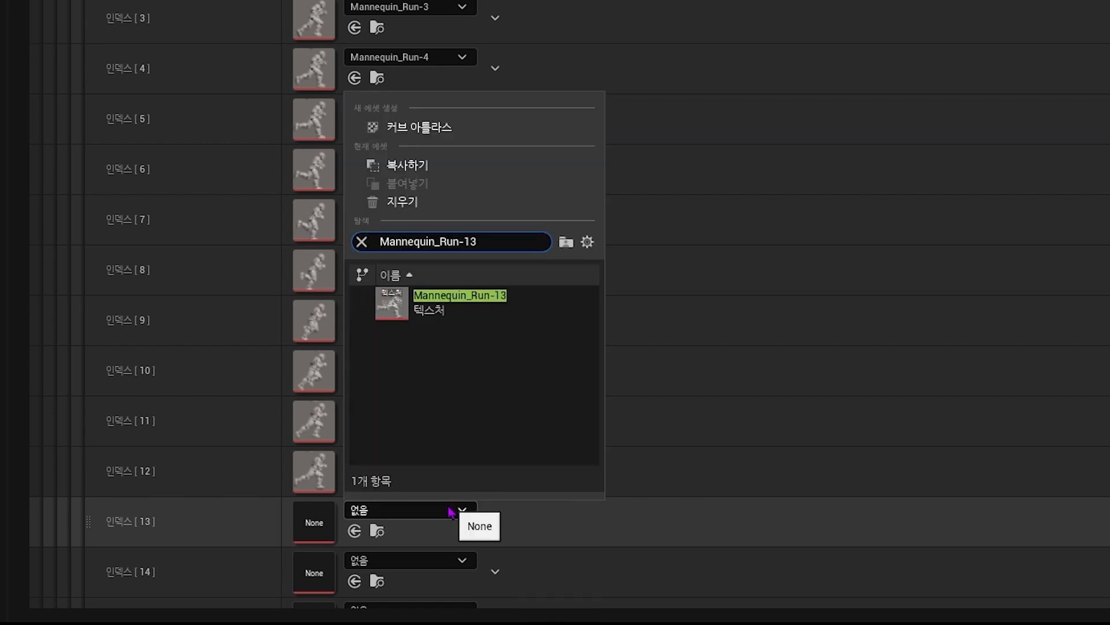
click(485, 297)
Assign Mannequin_Run-14 and Mannequin_Run-15 to indices 14 and 15 of the image sequence.
scroll(603, 427, down, 5)
click(440, 428)
text(Mannequin_Run-)
text(14)
click(480, 211)
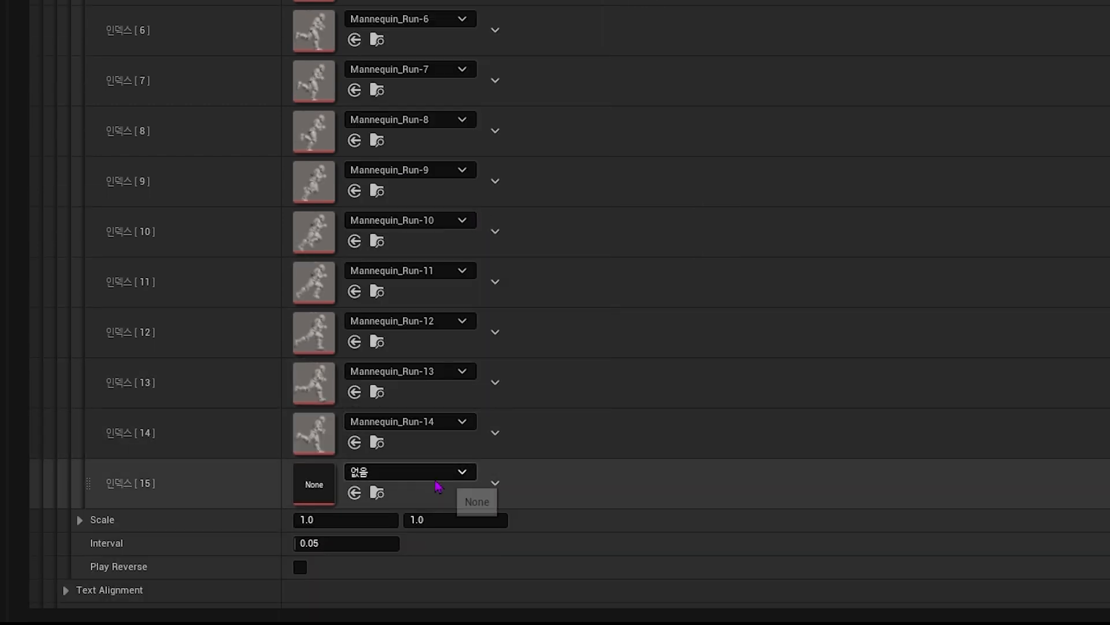
click(437, 478)
text(Mannequin_Run-)
text(15)
click(480, 263)
Set the loading widget's Loading Icon Type to Image Sequence.
scroll(211, 305, up, 11)
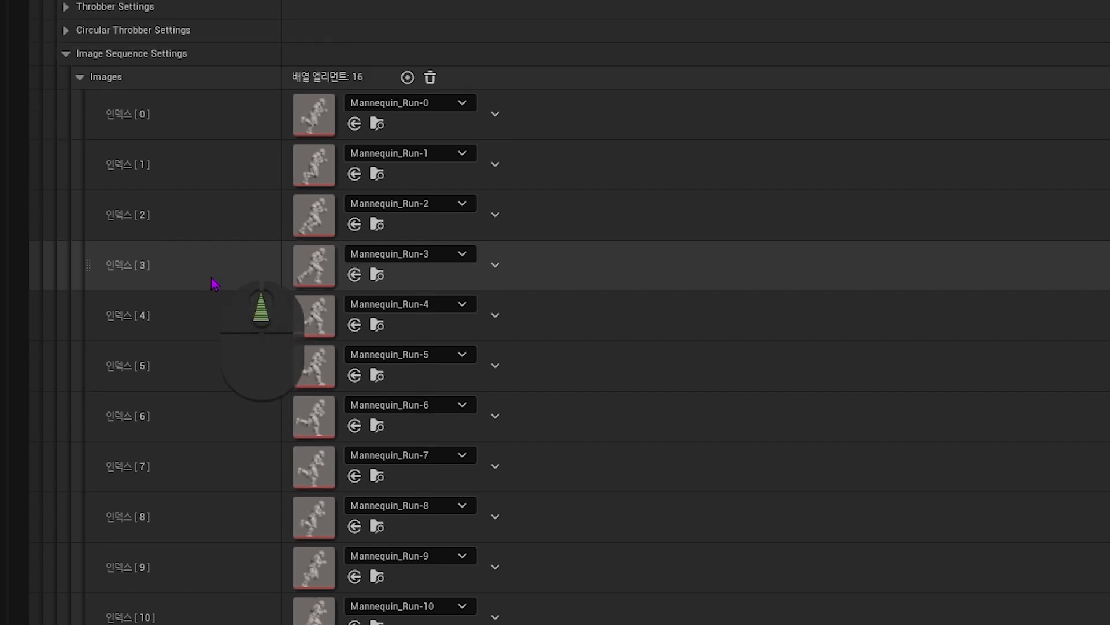
scroll(211, 283, up, 6)
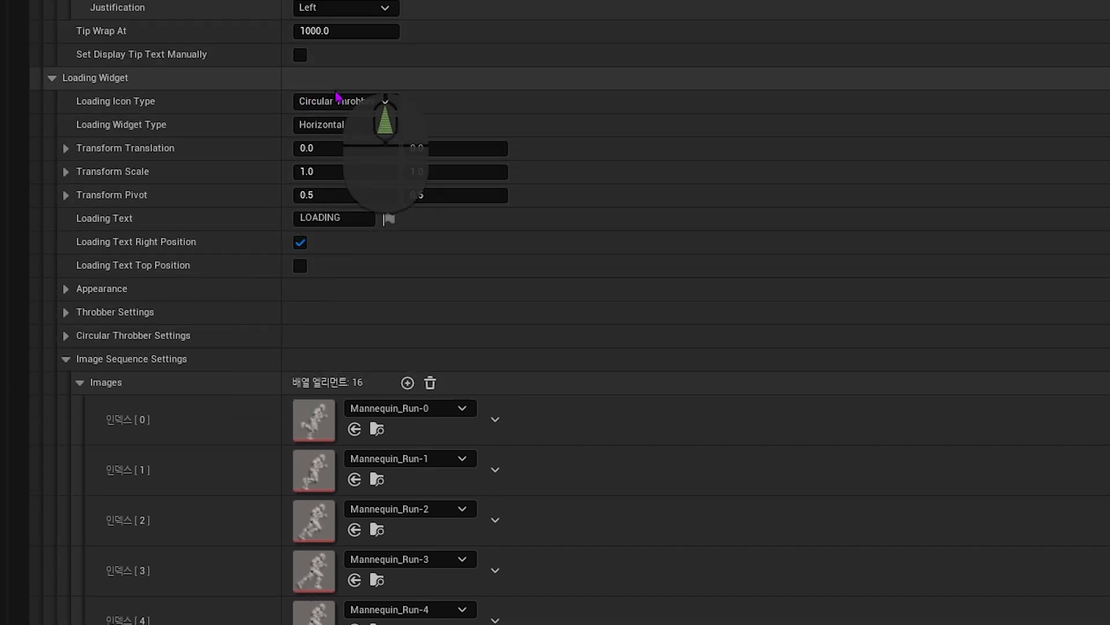
click(337, 99)
click(347, 148)
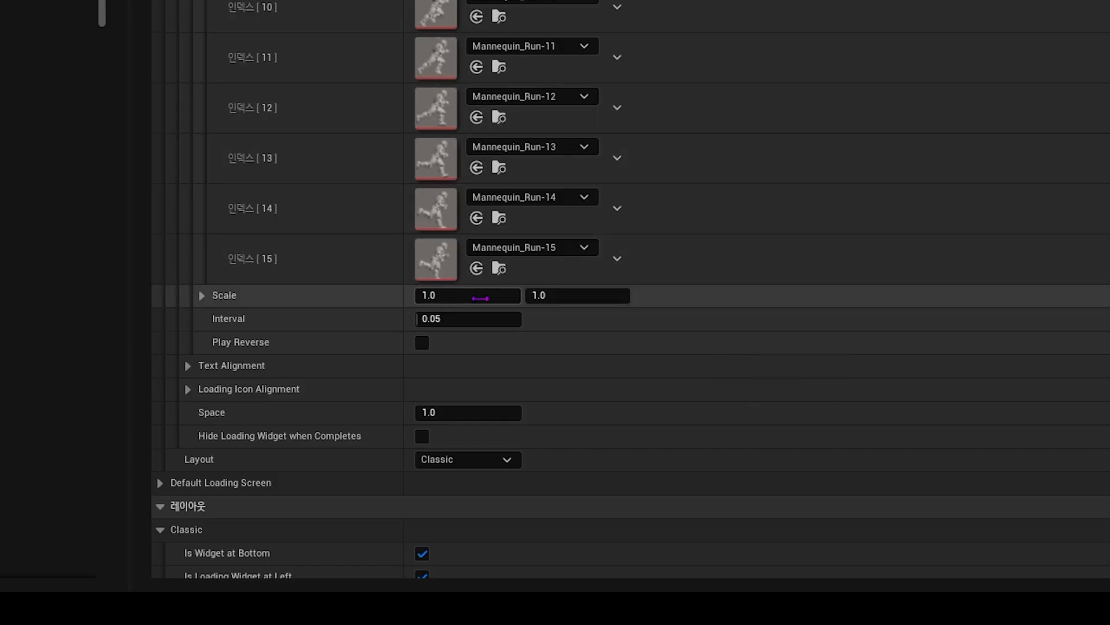
Set both Scale values in the Image Sequence Settings to 10.
click(480, 298)
text(10)
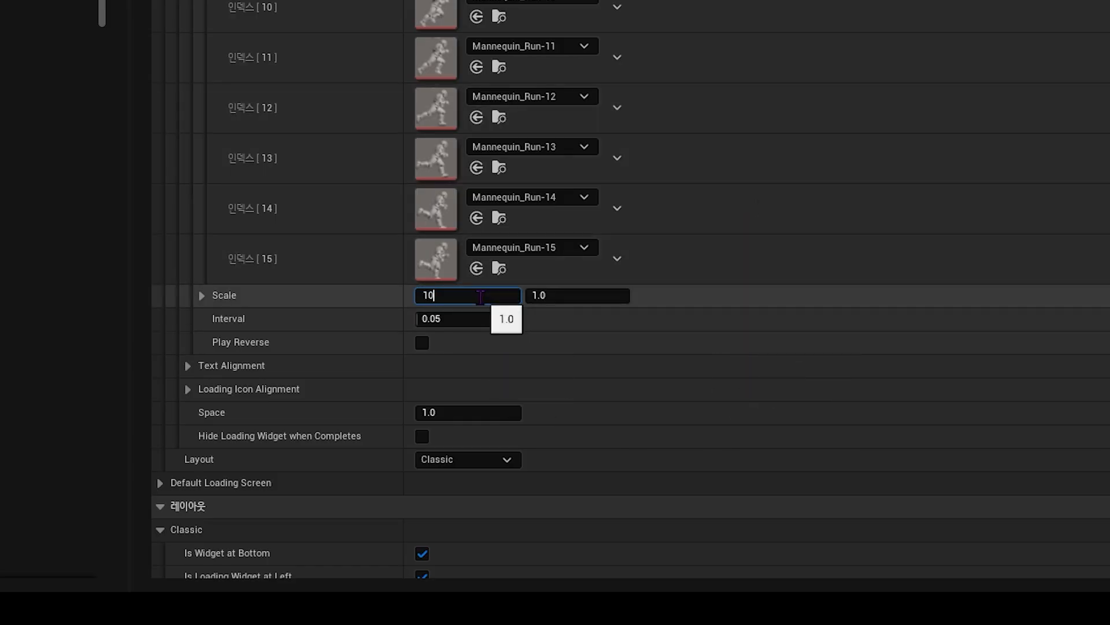
key(Tab)
text(10)
key(Return)
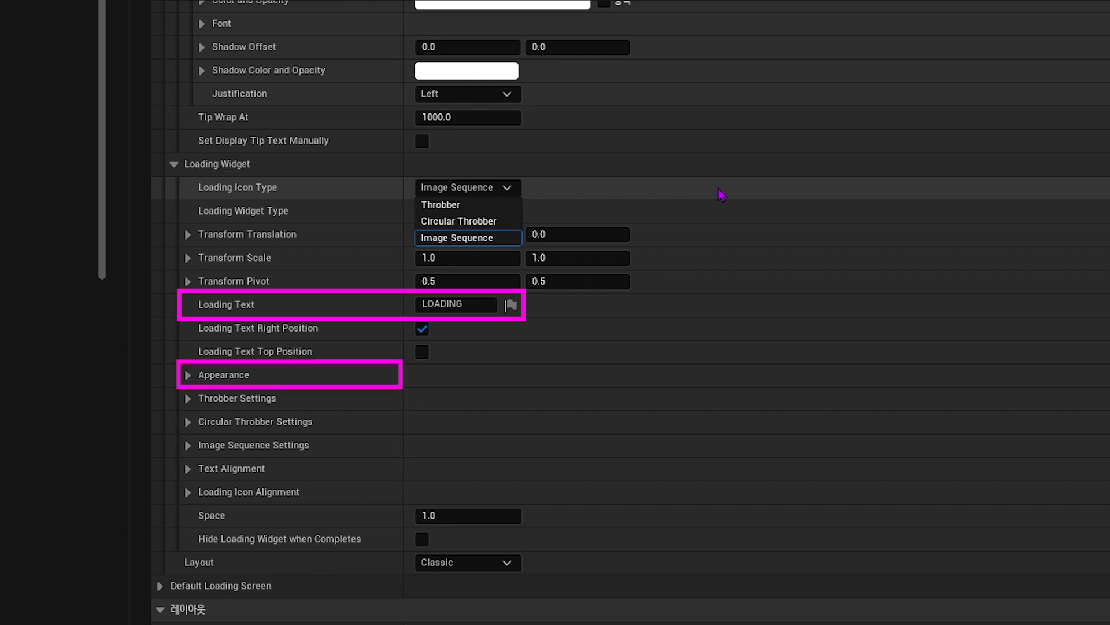
Disable Loading Text Right Position and set the Loading Widget Type to Vertical.
click(721, 193)
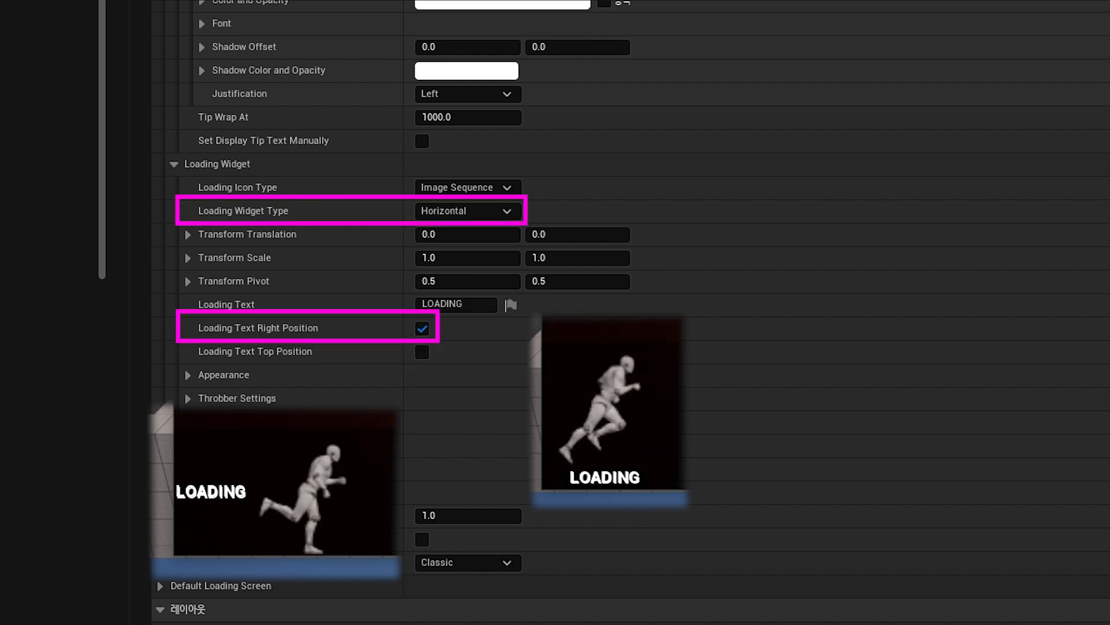
click(495, 211)
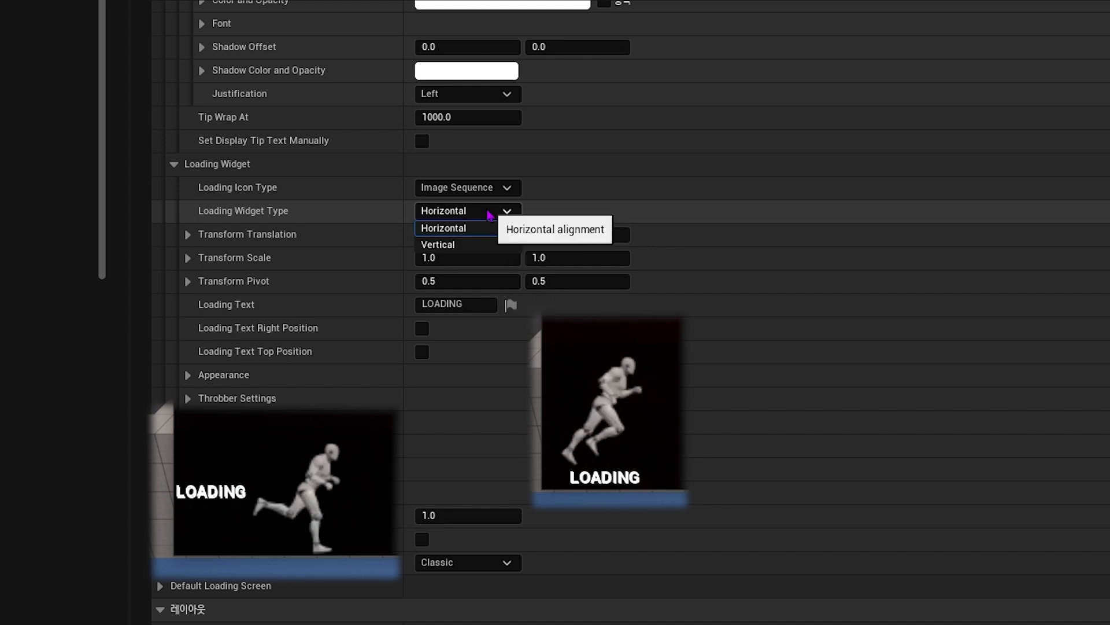
click(456, 243)
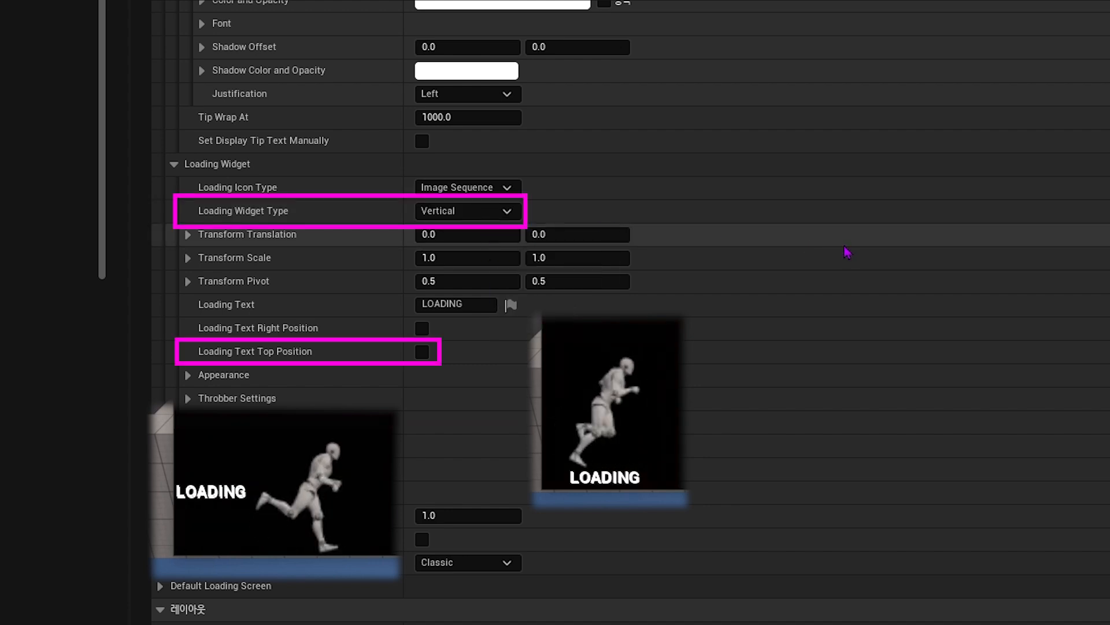